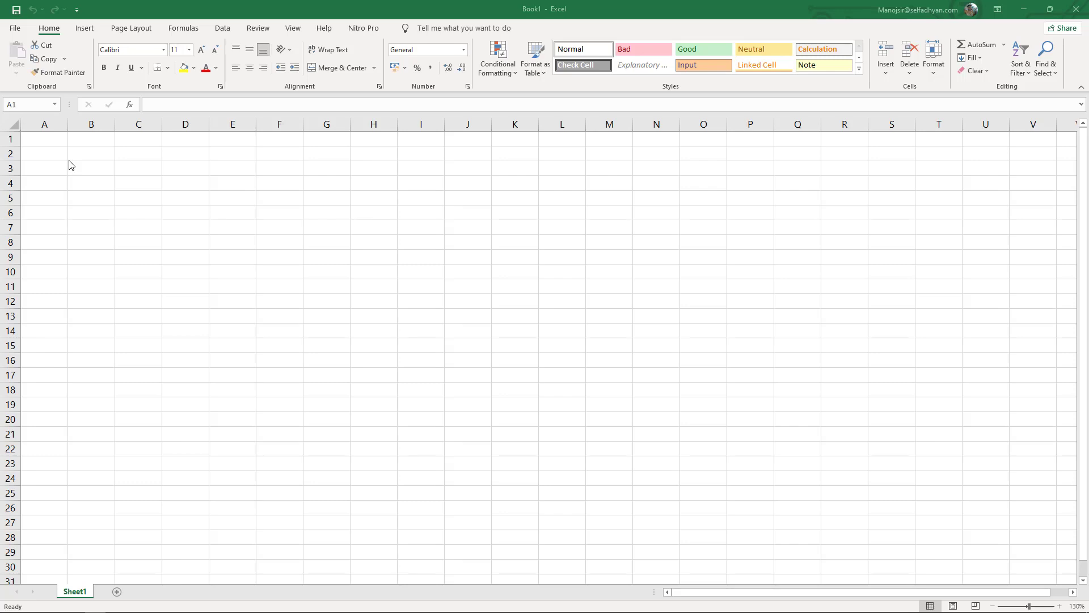
- Fill A1:A30 with =RANDBETWEEN(1,50) and copy the range for pasting at C1
{"action": "left_click", "coordinate": [55, 139]}
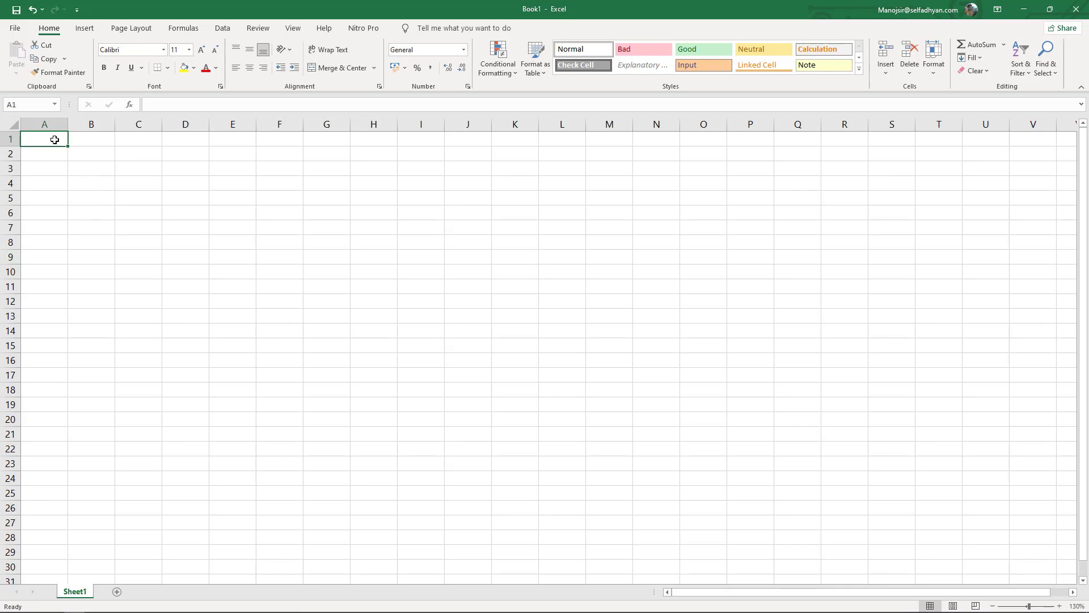
{"action": "left_click_drag", "start_coordinate": [55, 139], "coordinate": [40, 565]}
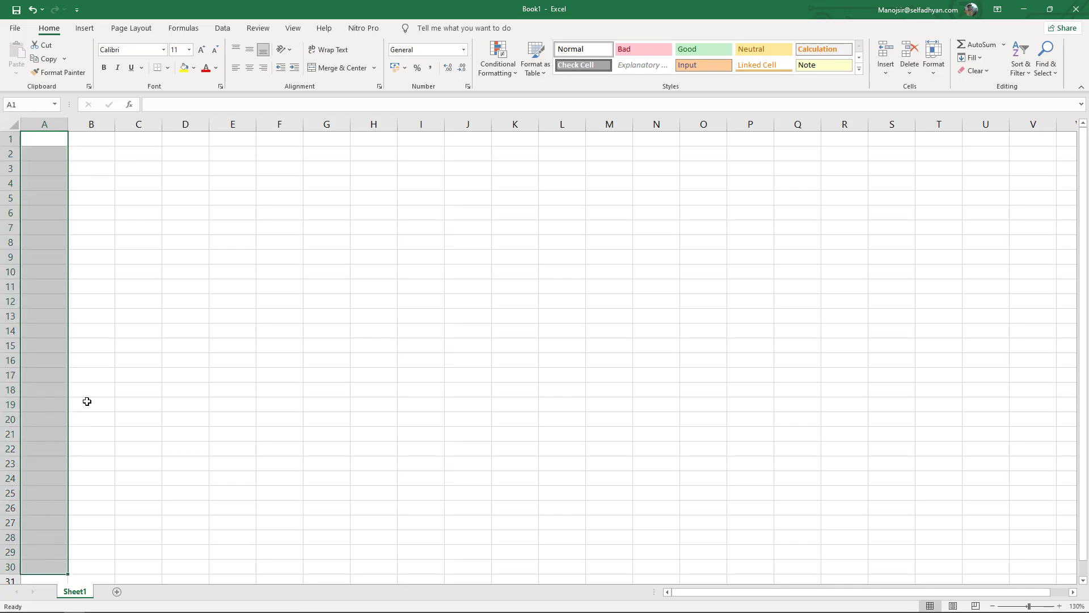
{"action": "type", "text": "=ran"}
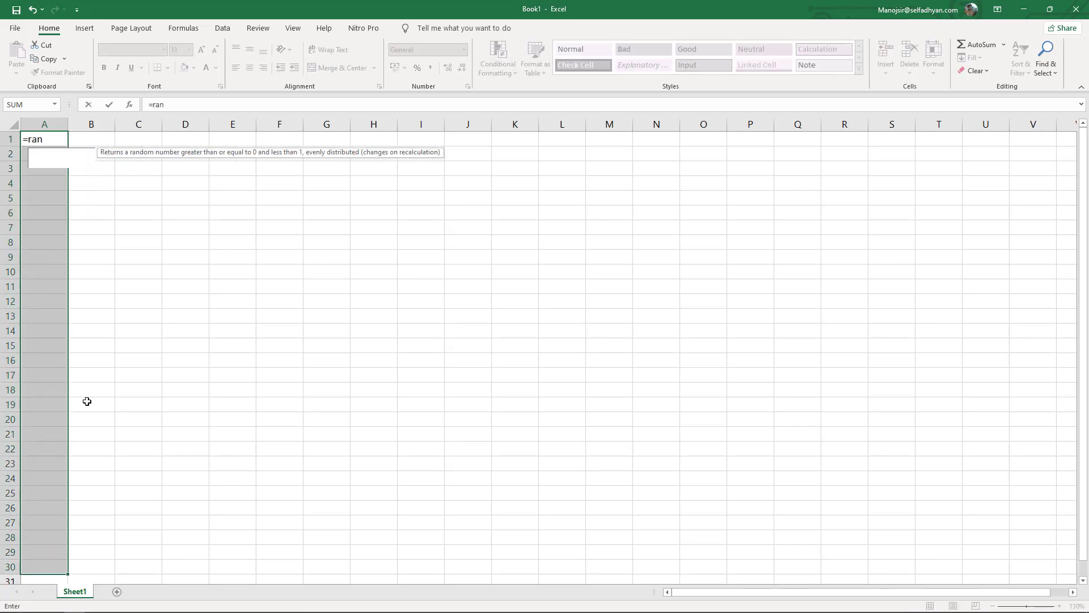
{"action": "type", "text": "db"}
{"action": "key", "text": "Tab"}
{"action": "type", "text": "1,"}
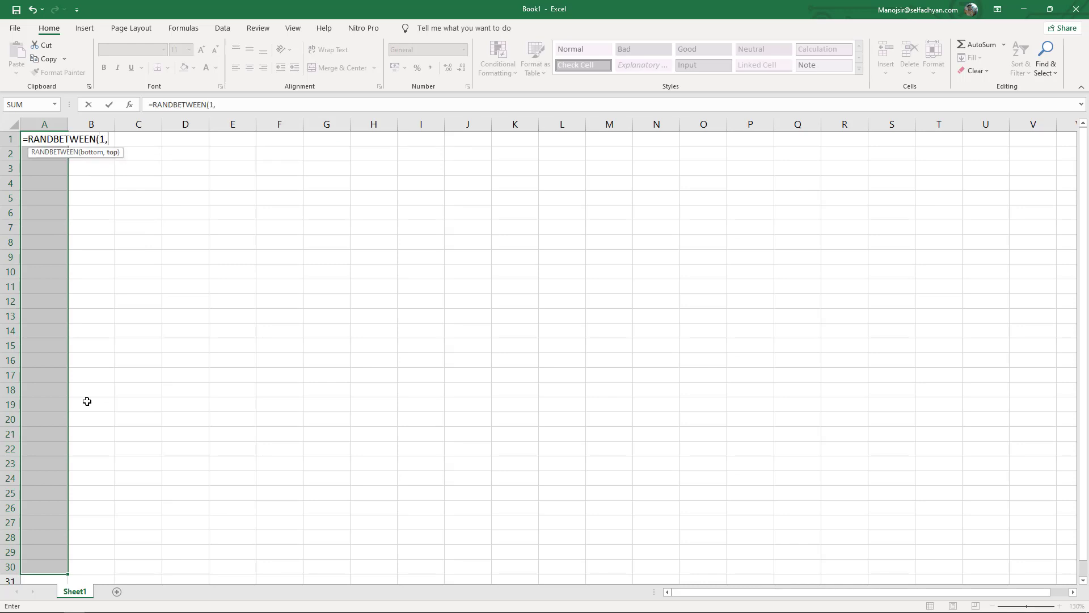
{"action": "type", "text": "50)"}
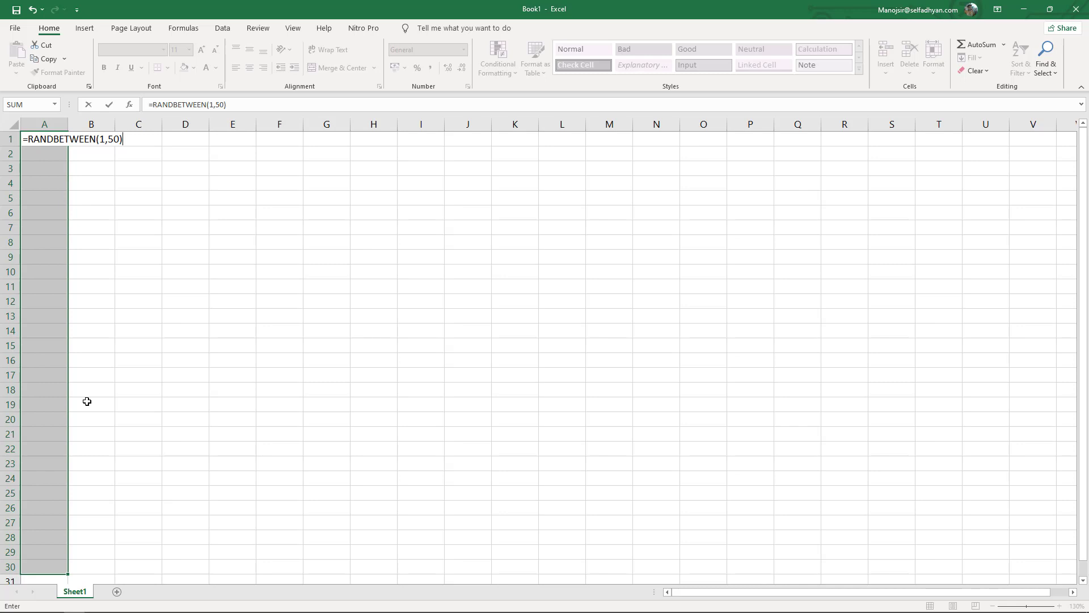
{"action": "key", "text": "ctrl+Return"}
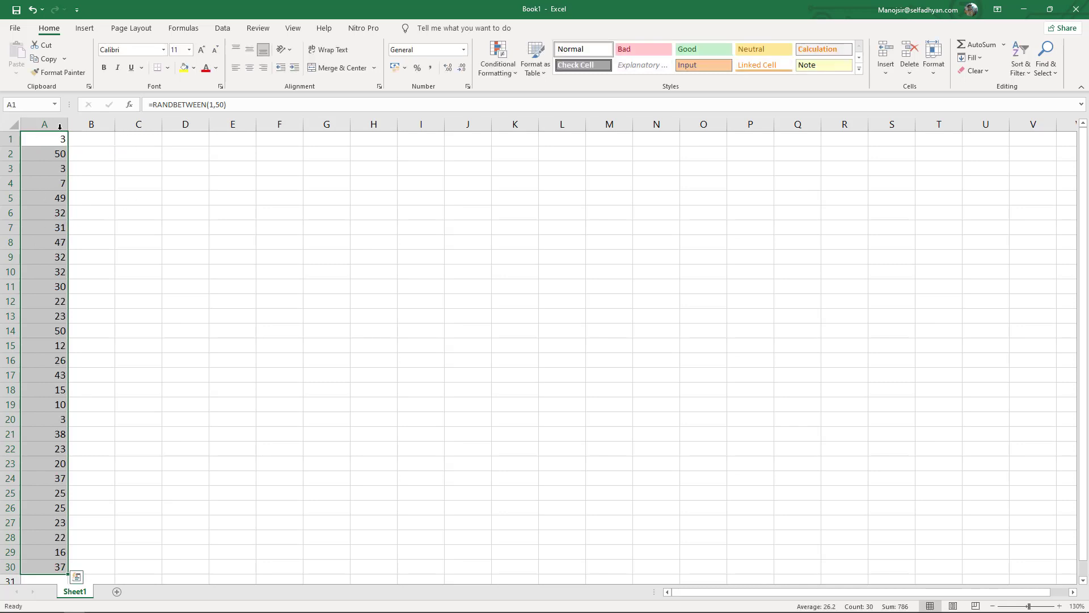
{"action": "key", "text": "ctrl+c"}
{"action": "left_click", "coordinate": [128, 138]}
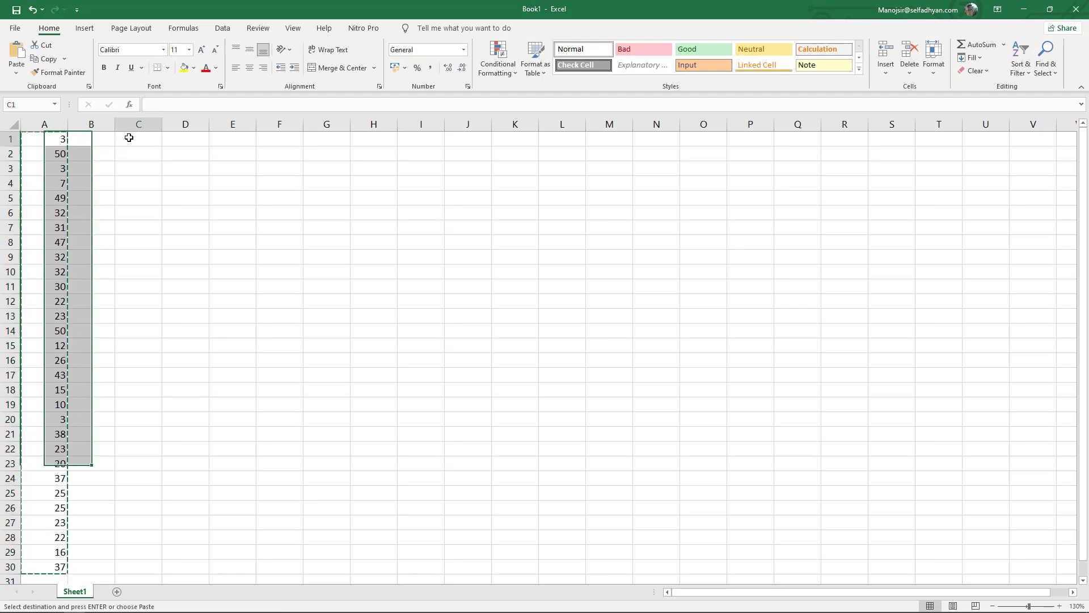
- Paste the random numbers into C1 as values, then delete columns A and B
{"action": "left_click", "coordinate": [16, 73]}
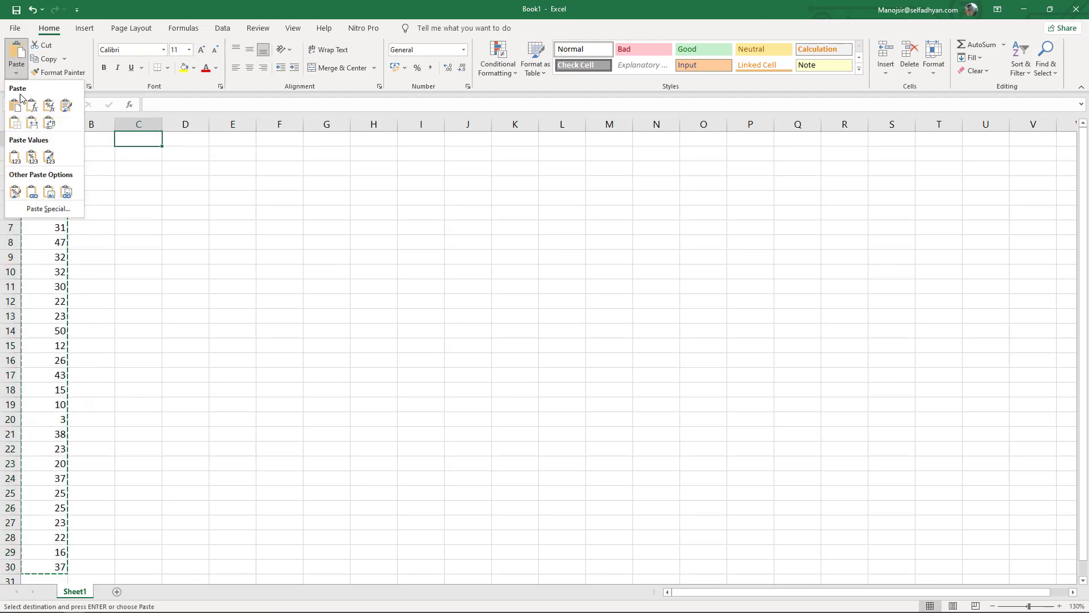
{"action": "left_click", "coordinate": [15, 157]}
{"action": "left_click_drag", "start_coordinate": [44, 124], "coordinate": [83, 124]}
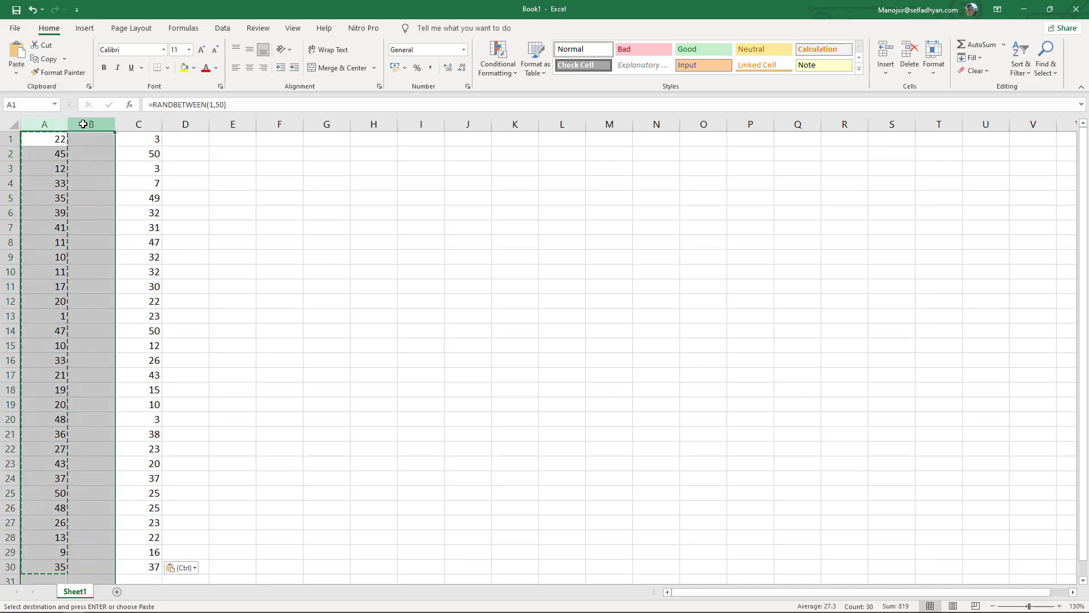
{"action": "key", "text": "ctrl+minus"}
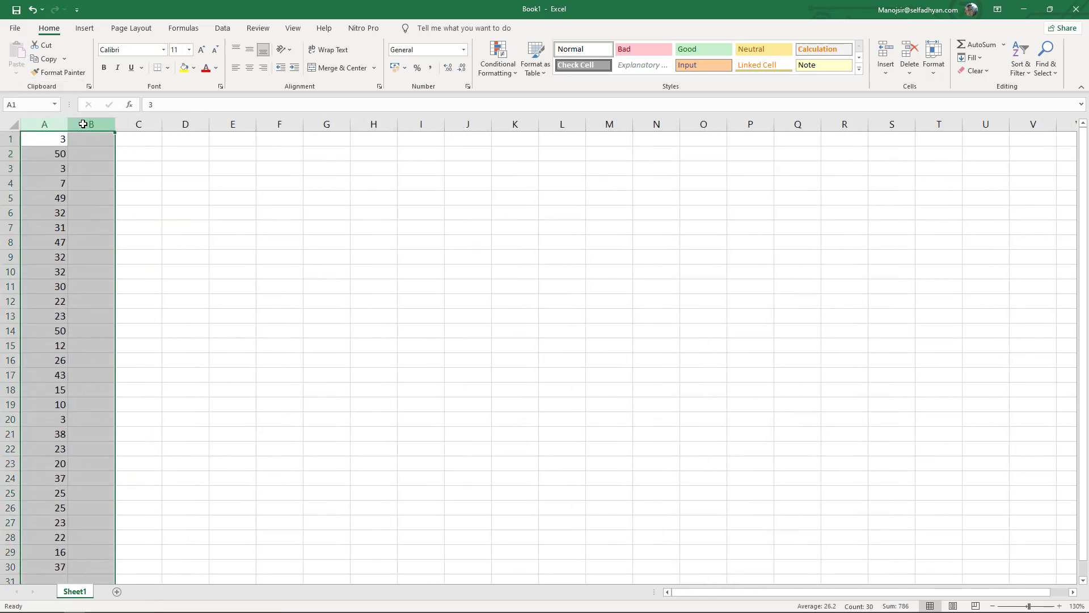
- Confirm A2 now holds a plain number and select column A
{"action": "left_click", "coordinate": [35, 139]}
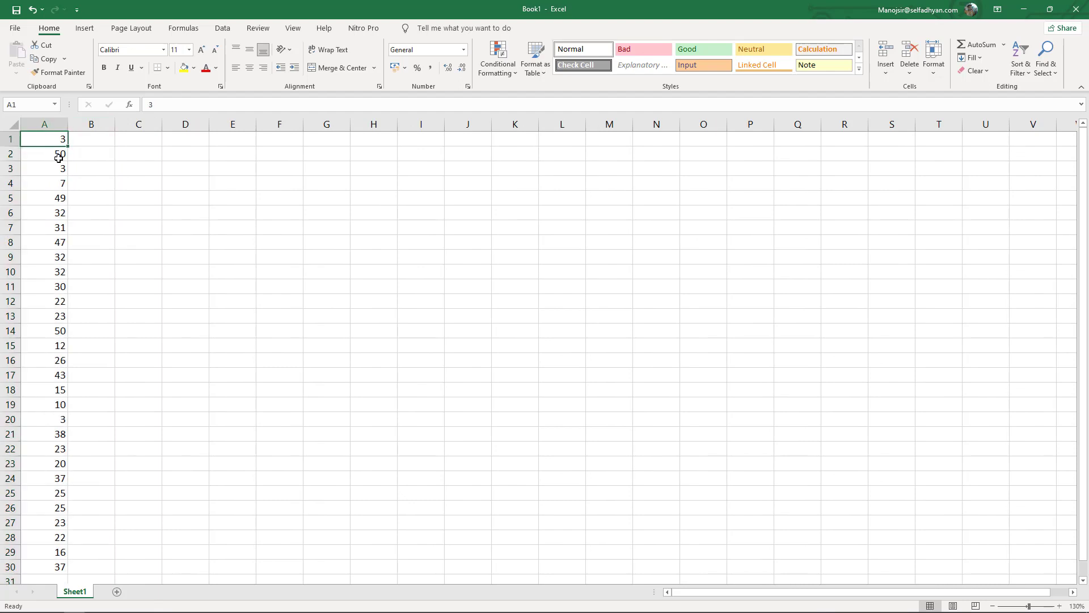
{"action": "left_click", "coordinate": [57, 154]}
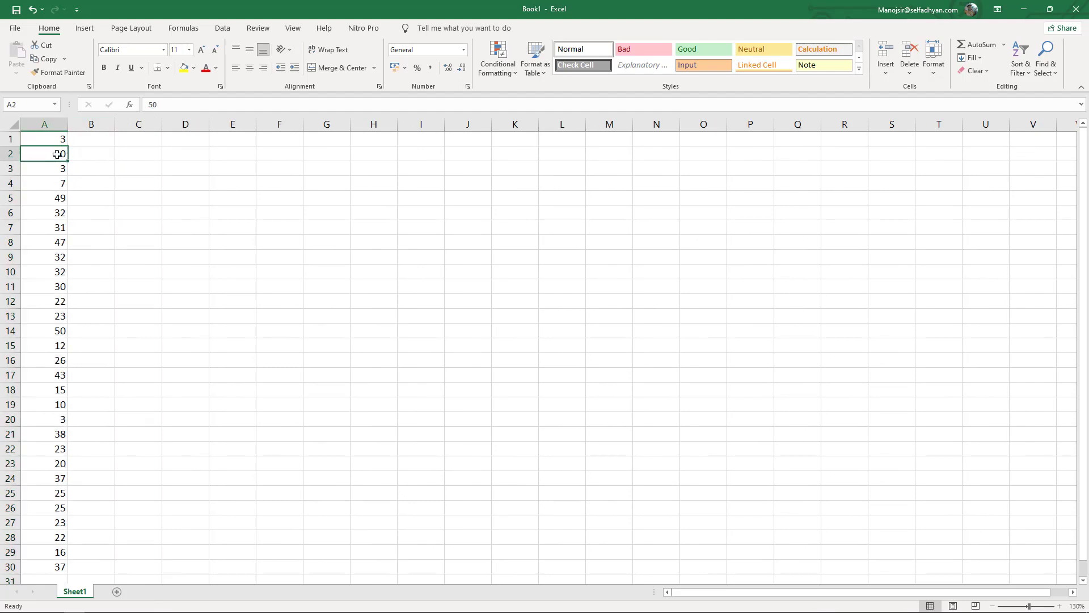
{"action": "left_click", "coordinate": [58, 121]}
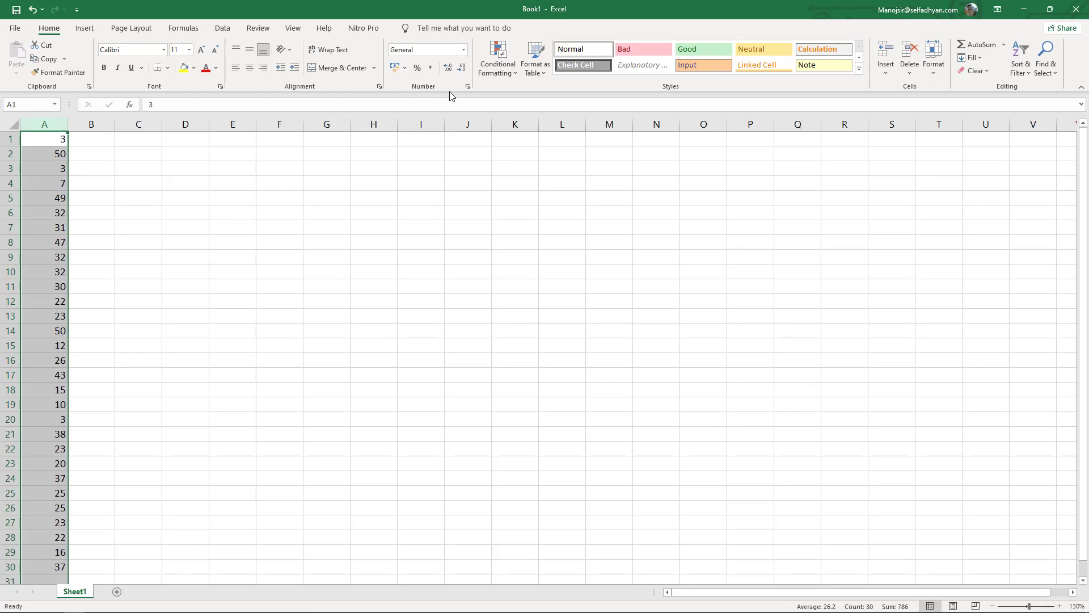
- Highlight duplicate values in column A with light red fill and dark red text
{"action": "left_click", "coordinate": [506, 71]}
{"action": "mouse_move", "coordinate": [536, 95]}
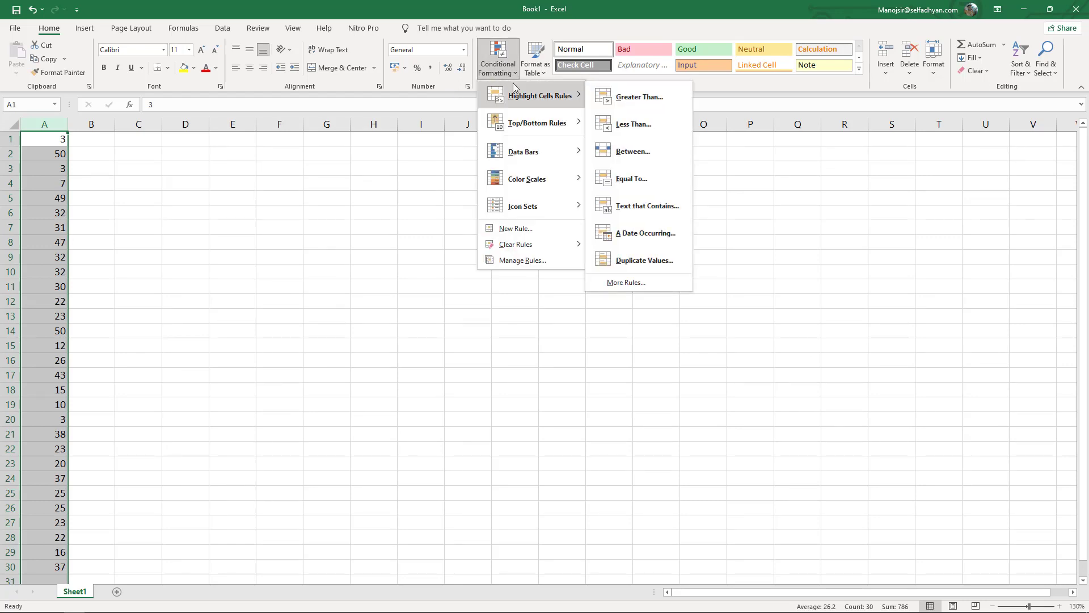
{"action": "left_click", "coordinate": [634, 261]}
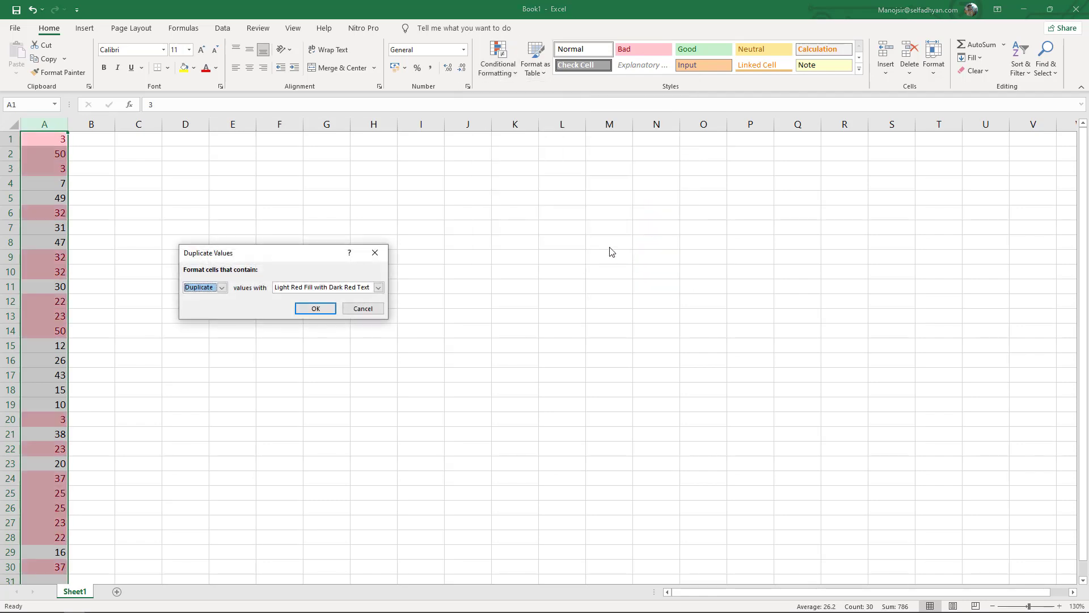
{"action": "left_click", "coordinate": [317, 310]}
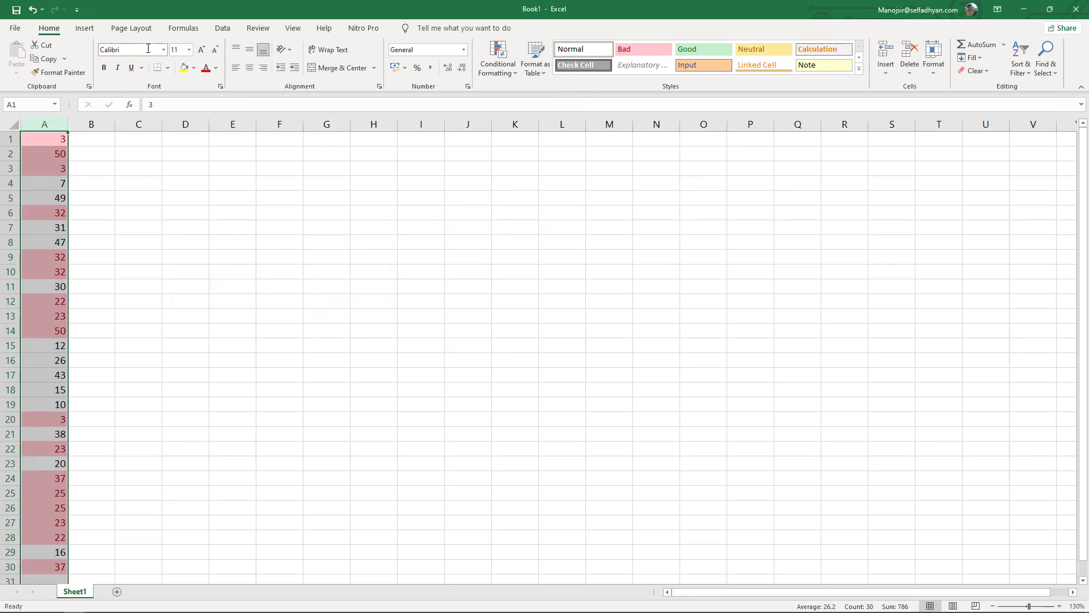
{"action": "left_click", "coordinate": [219, 28]}
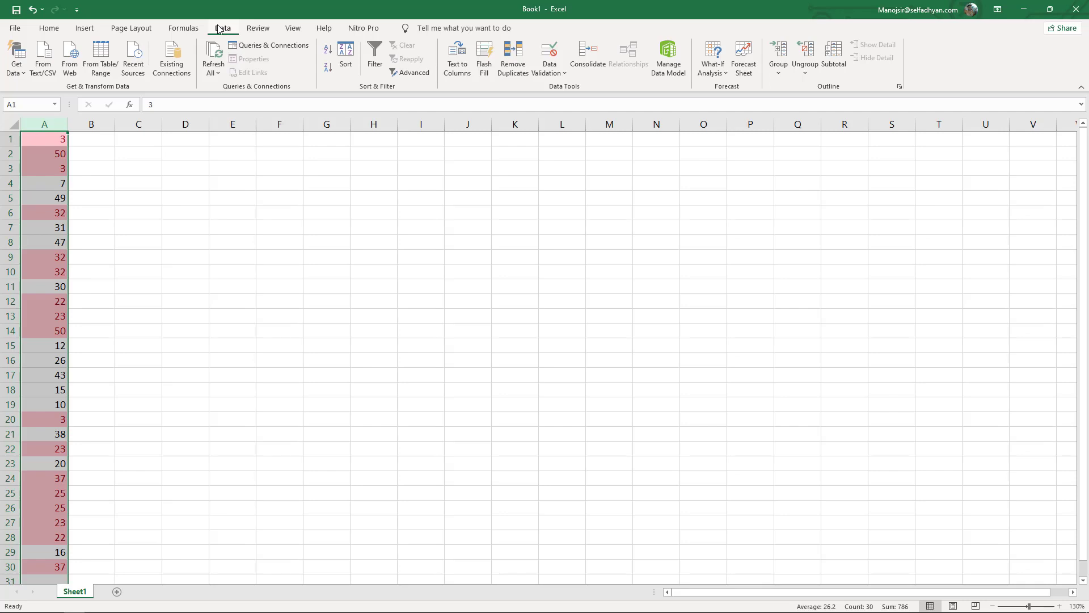
- Remove duplicates from column A, then select the 20 remaining numbers in A1:A20
{"action": "left_click", "coordinate": [505, 66]}
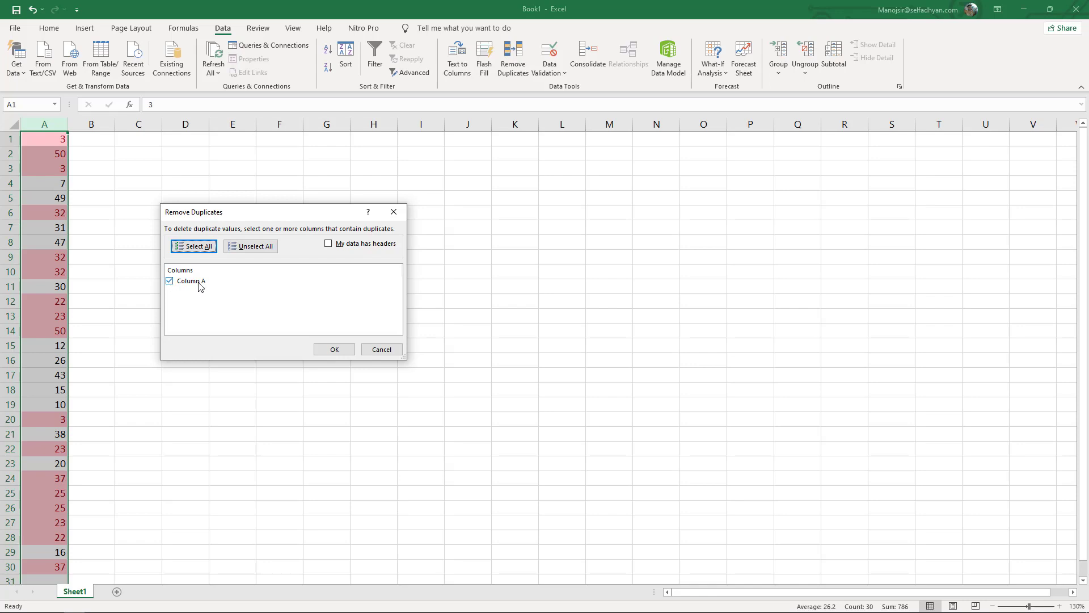
{"action": "left_click", "coordinate": [334, 349]}
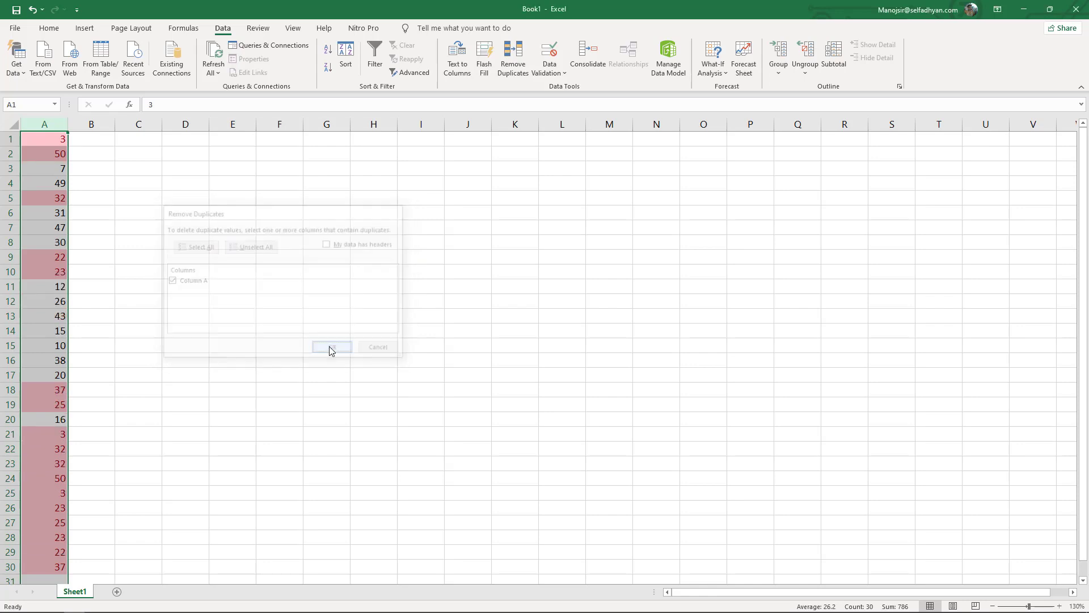
{"action": "left_click", "coordinate": [548, 344]}
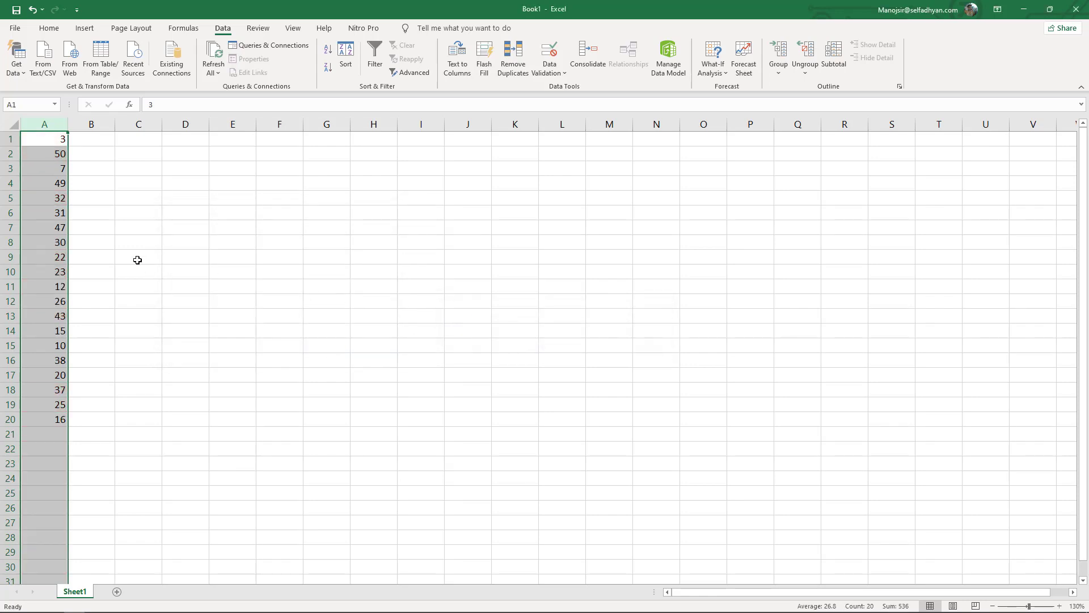
{"action": "left_click", "coordinate": [53, 281]}
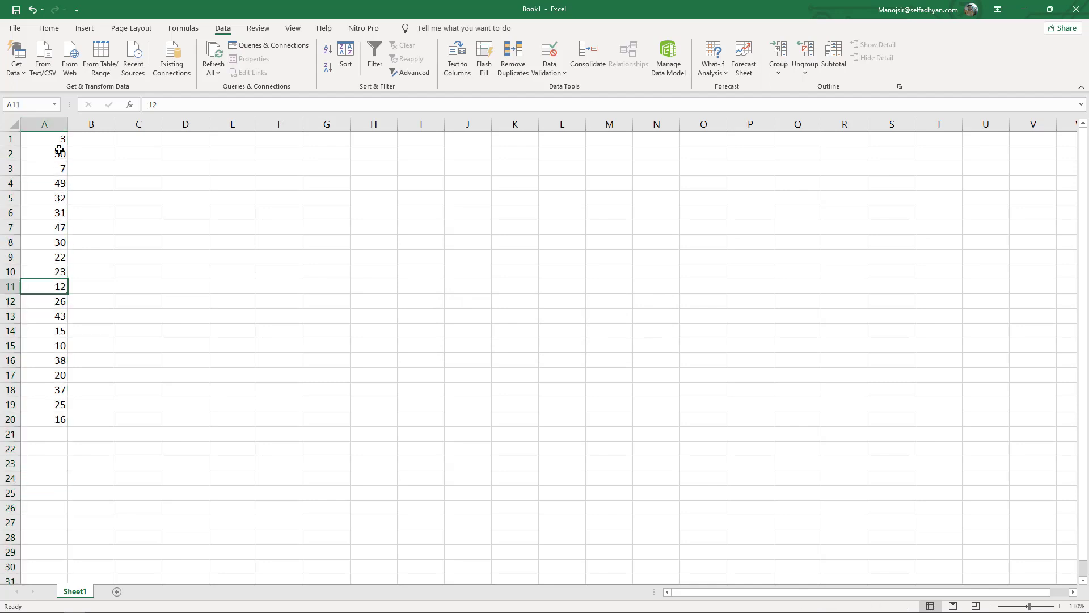
{"action": "left_click_drag", "start_coordinate": [55, 141], "coordinate": [52, 416]}
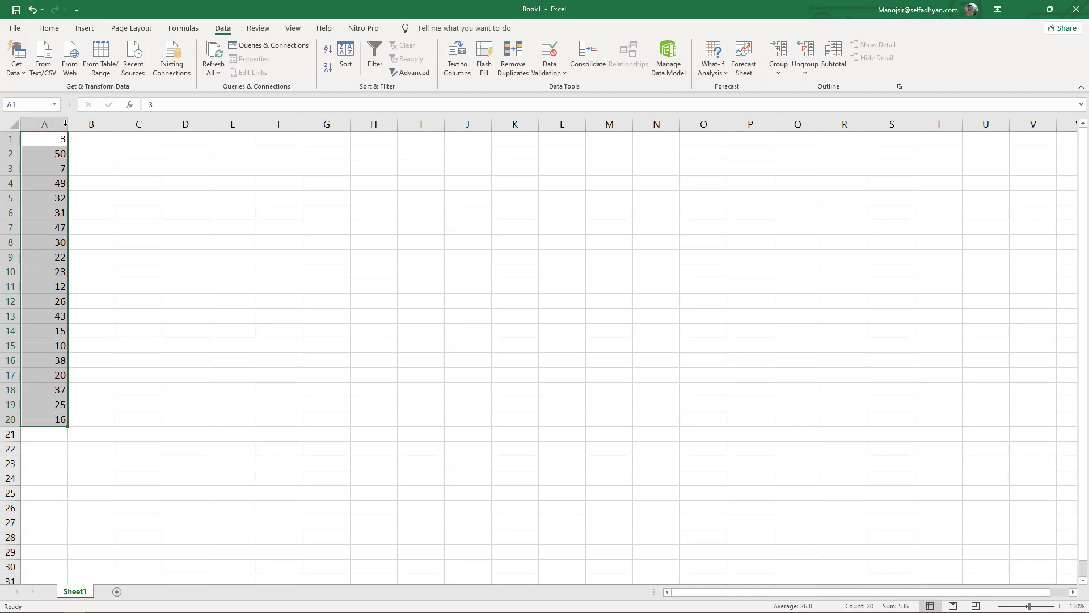
- Sort A1:A20 smallest to largest so it runs 3 to 50, then reselect it
{"action": "left_click", "coordinate": [48, 28]}
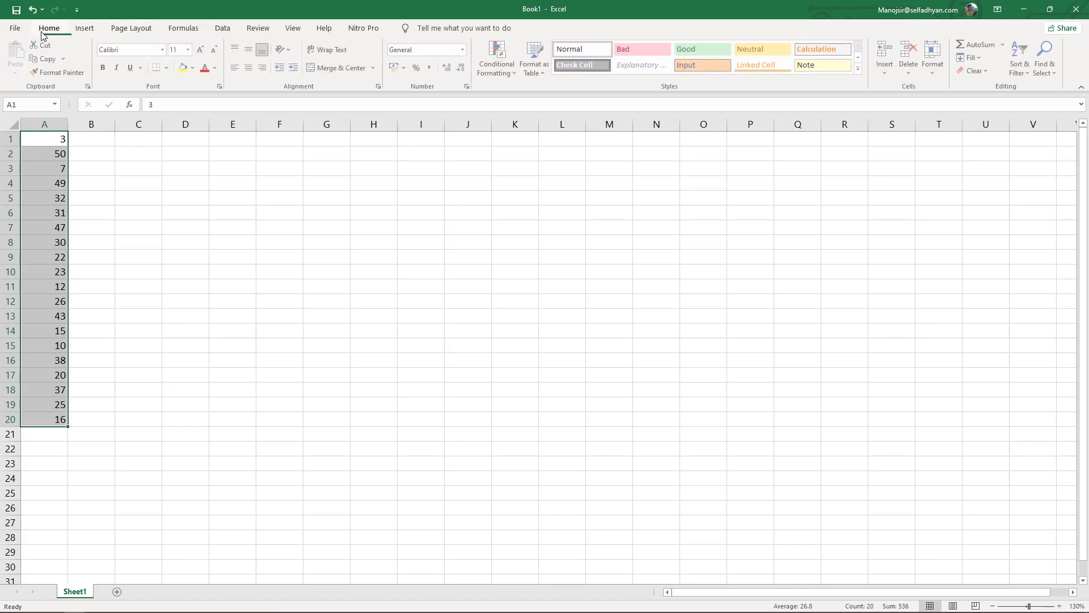
{"action": "left_click", "coordinate": [1018, 69]}
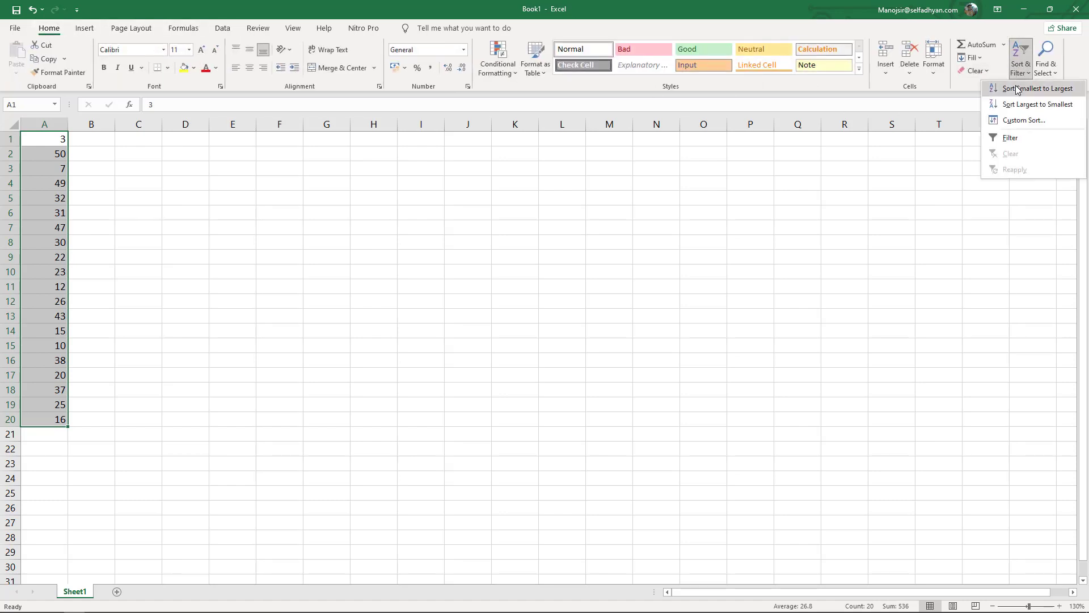
{"action": "left_click", "coordinate": [1062, 92]}
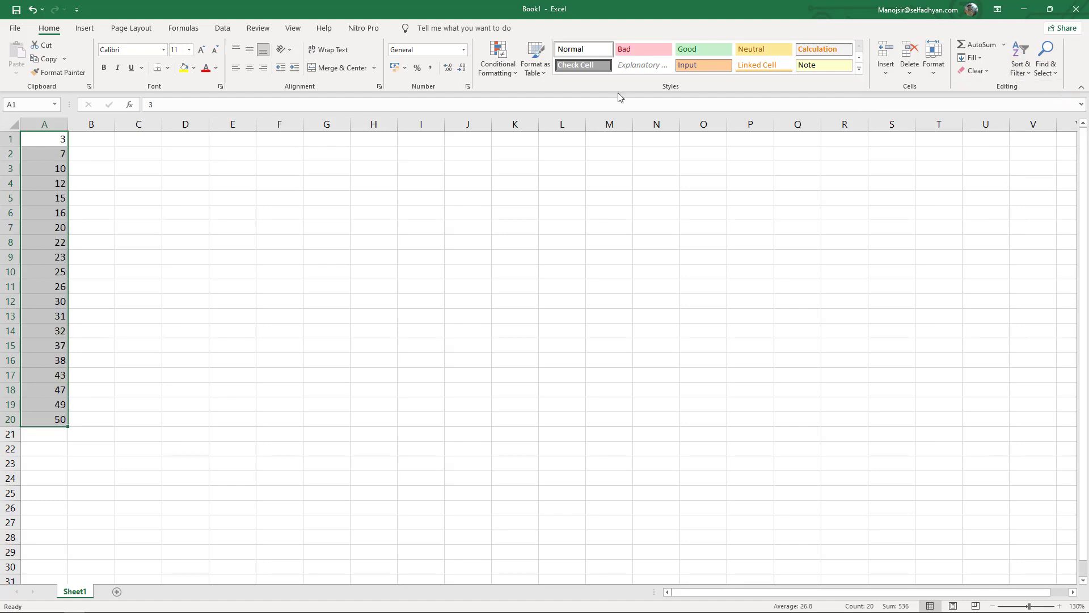
{"action": "left_click", "coordinate": [54, 143]}
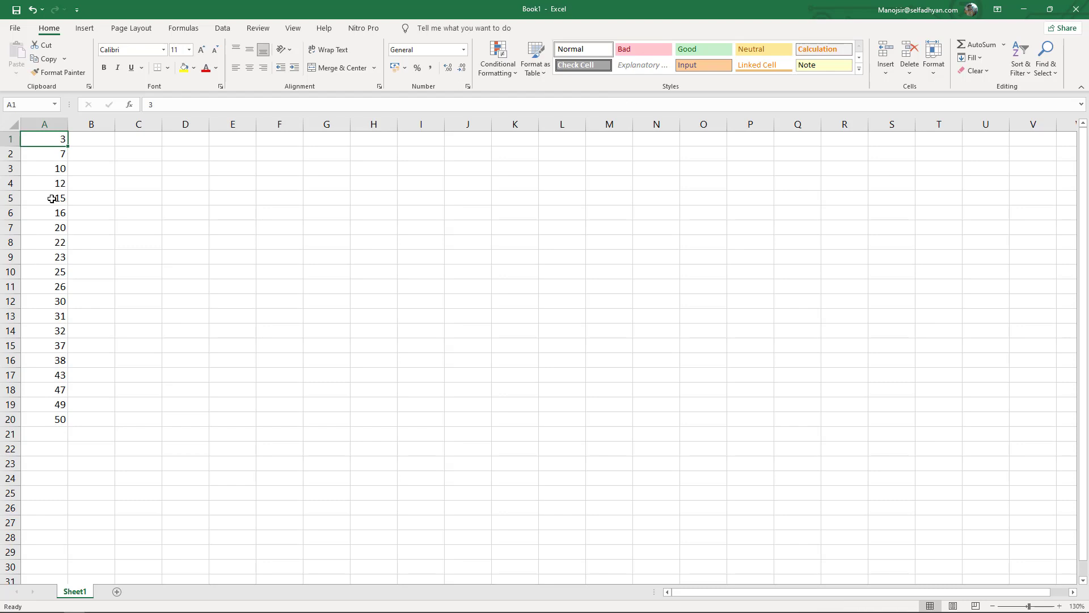
{"action": "left_click_drag", "start_coordinate": [54, 142], "coordinate": [54, 418]}
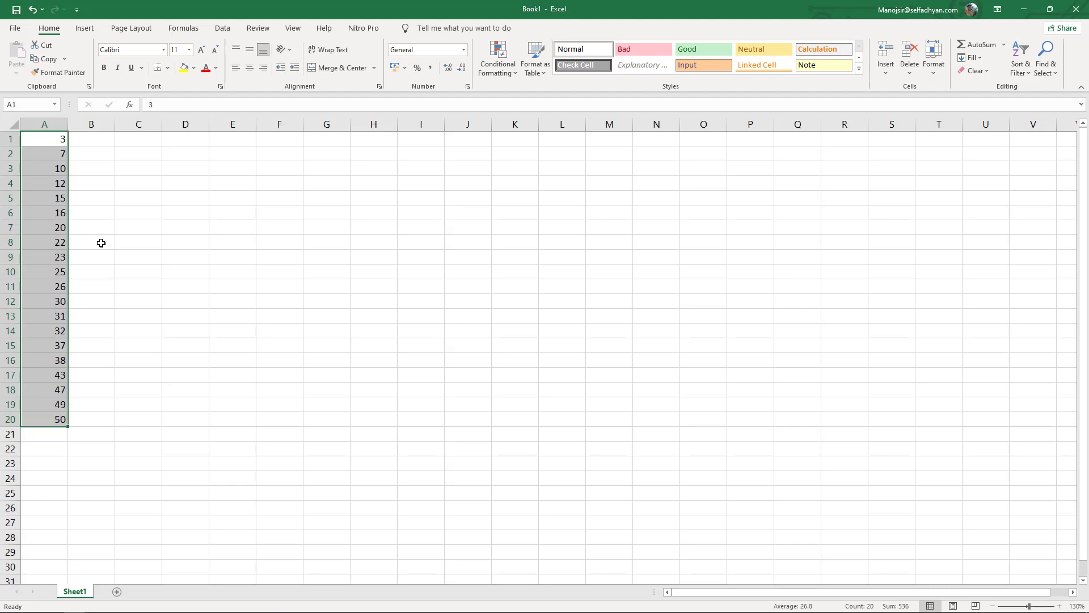
- Create a table query from A1:A20 and close & load it as a new Table1 sheet
{"action": "left_click", "coordinate": [221, 31]}
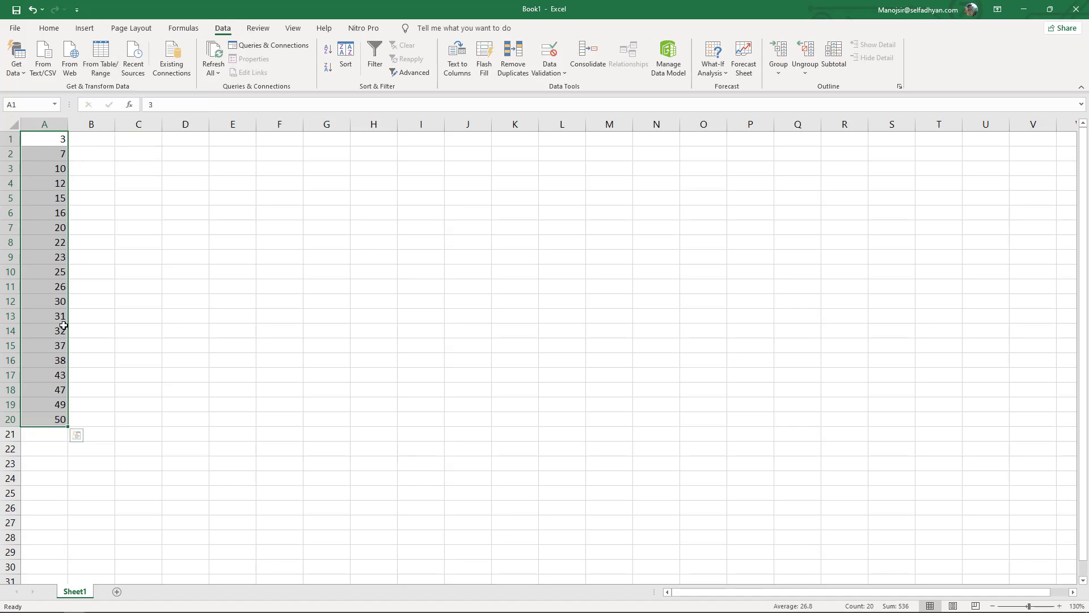
{"action": "left_click", "coordinate": [111, 52]}
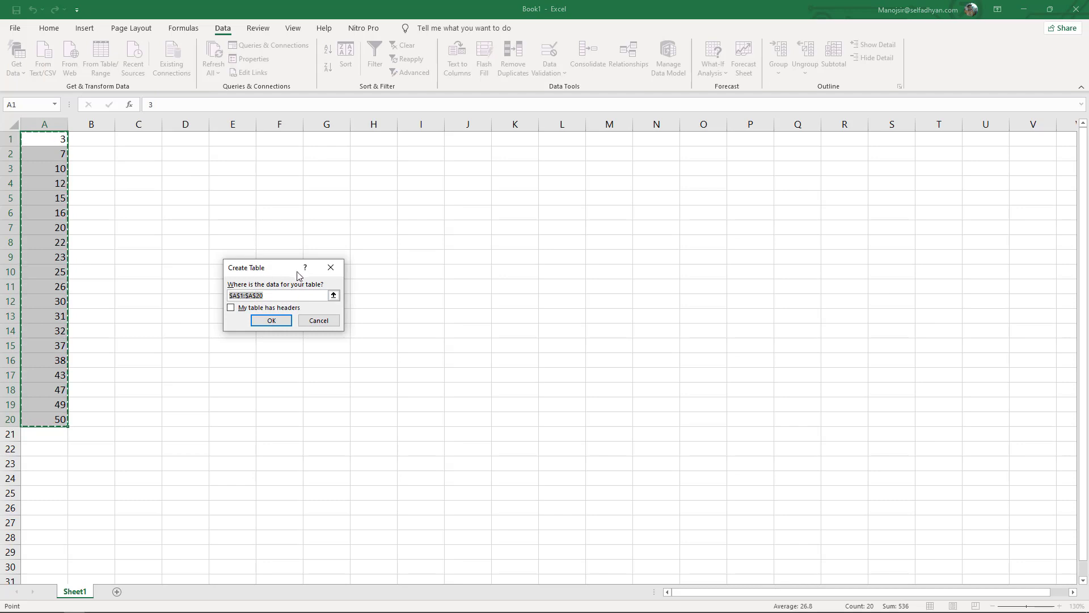
{"action": "left_click", "coordinate": [271, 320]}
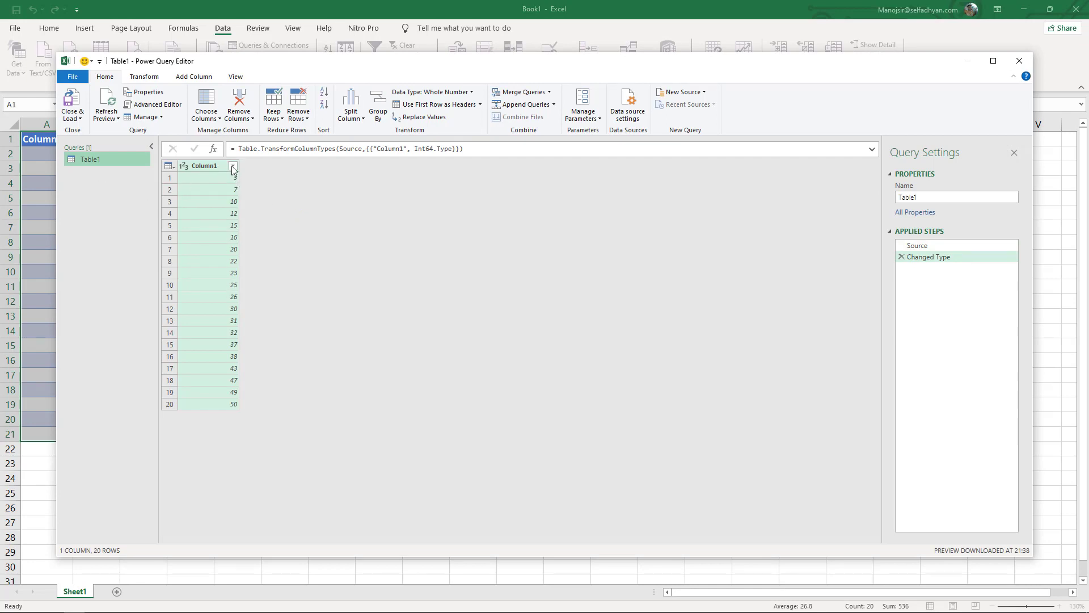
{"action": "left_click_drag", "start_coordinate": [301, 68], "coordinate": [313, 60]}
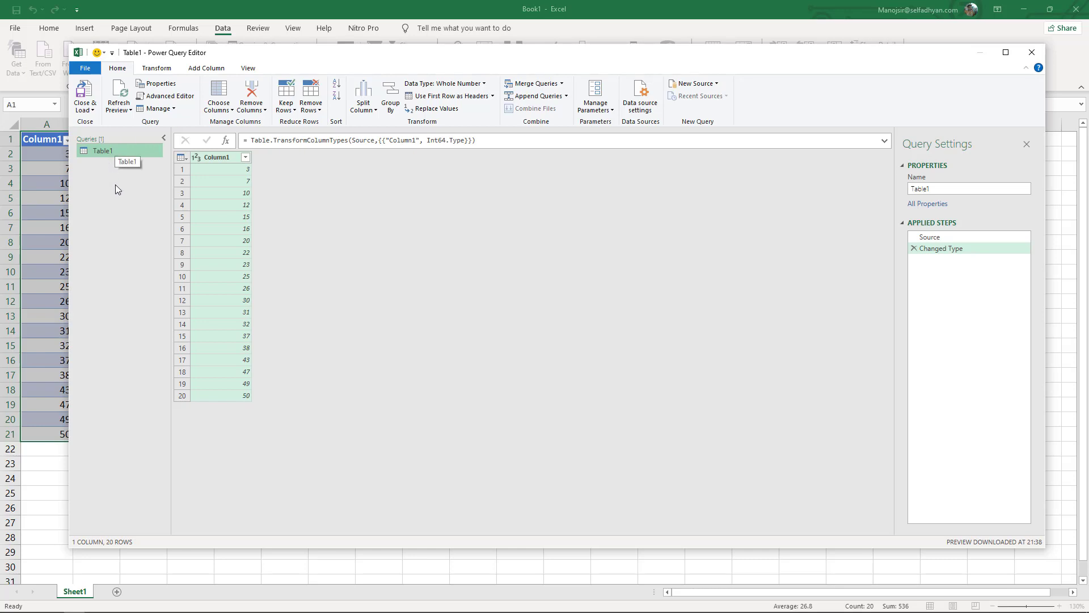
{"action": "left_click", "coordinate": [85, 106]}
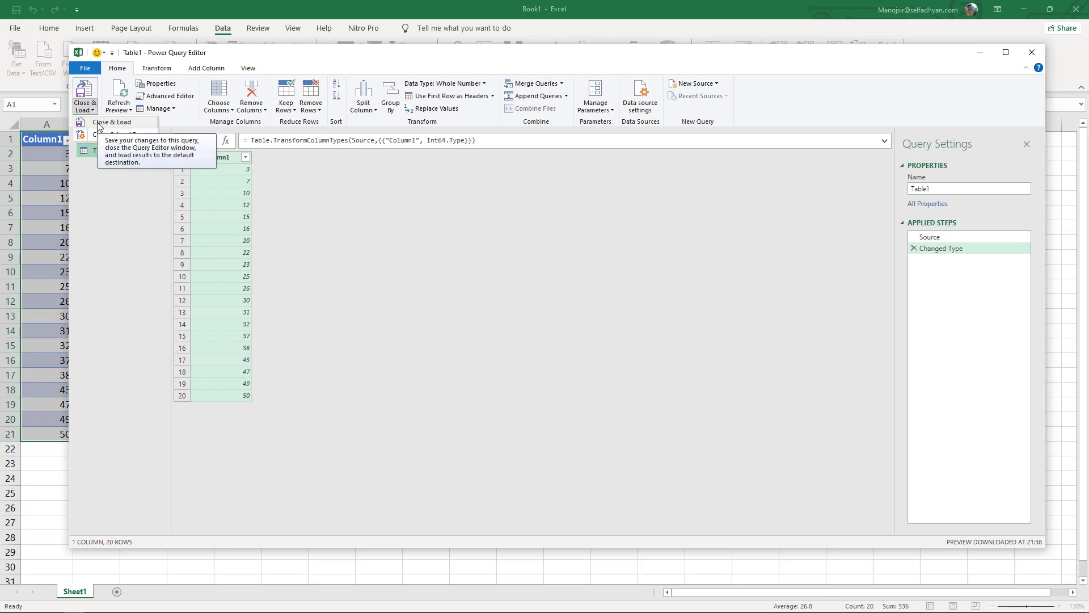
{"action": "left_click", "coordinate": [99, 123]}
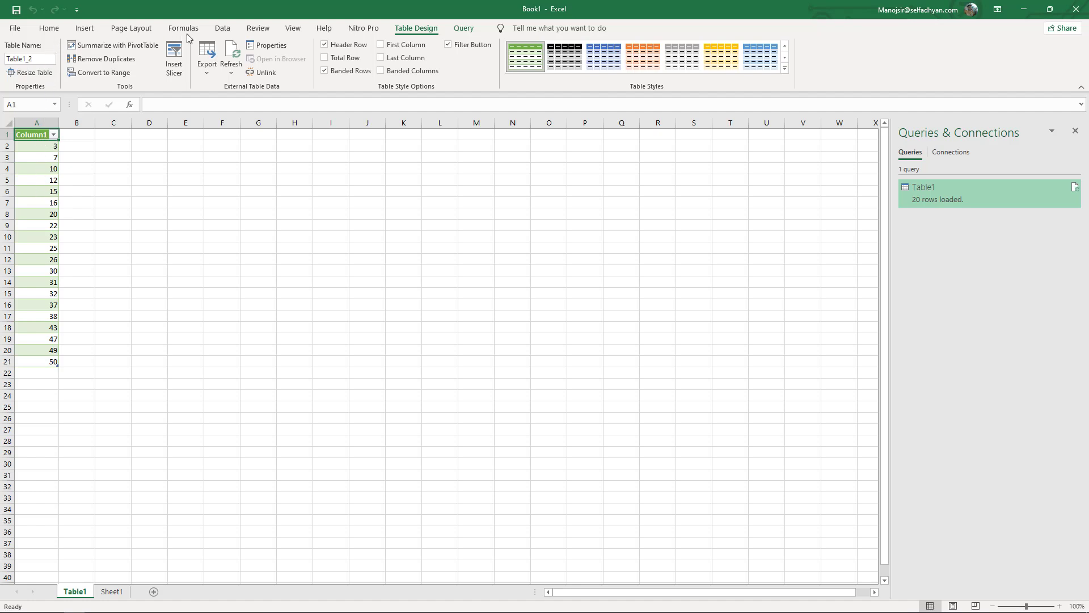
- Add a blank query, Query1, via Get Data > From Other Sources > Blank Query
{"action": "left_click", "coordinate": [222, 28]}
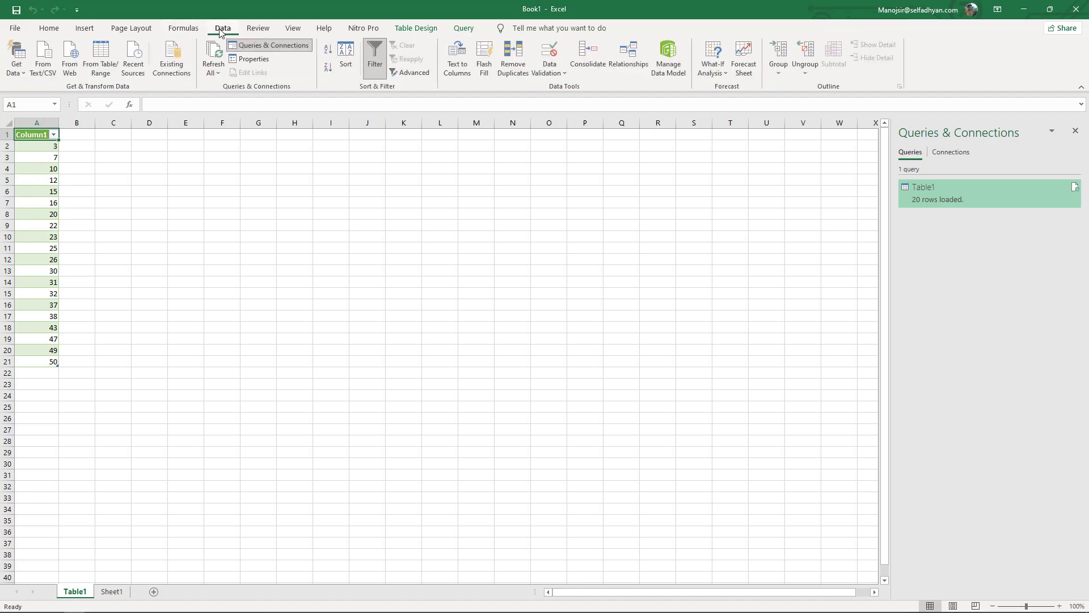
{"action": "left_click", "coordinate": [23, 73]}
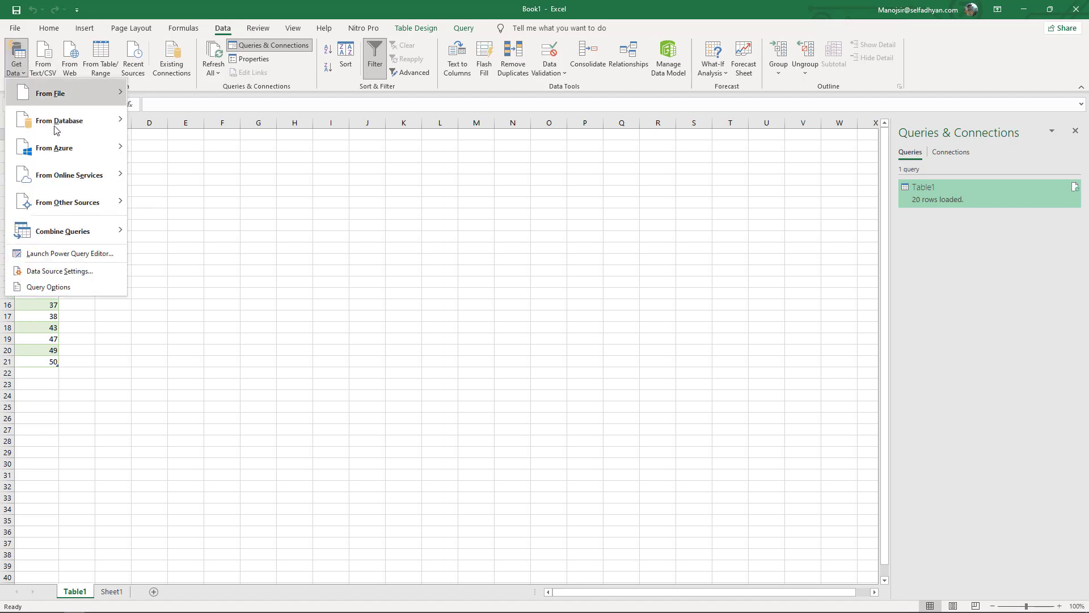
{"action": "mouse_move", "coordinate": [67, 203]}
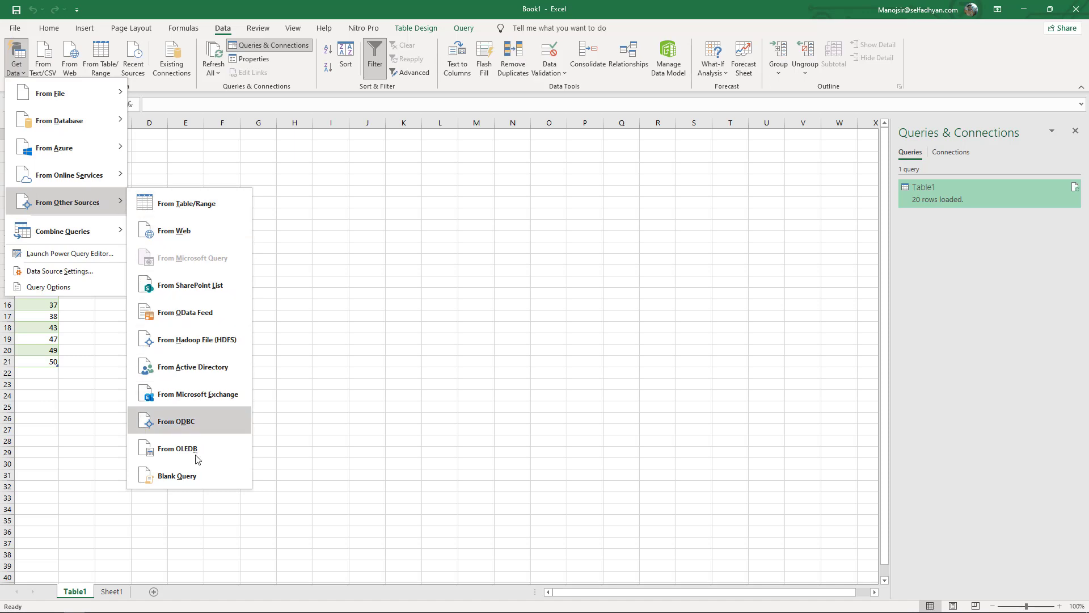
{"action": "left_click", "coordinate": [197, 479]}
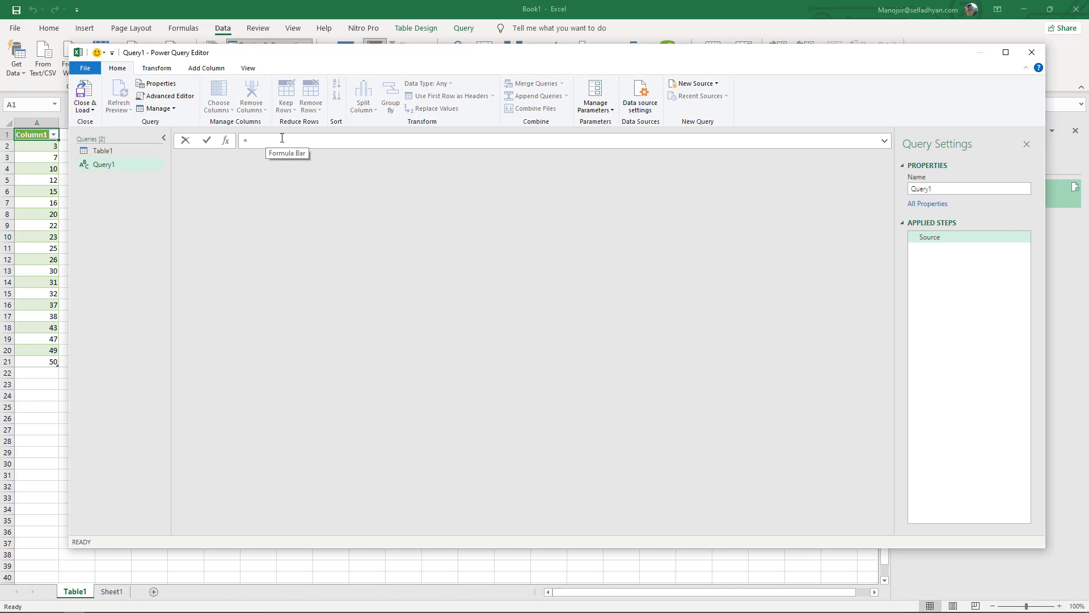
- Set Query1's Source formula to ={1..50}, producing the numbers 1 through 50
{"action": "type", "text": "("}
{"action": "key", "text": "Return"}
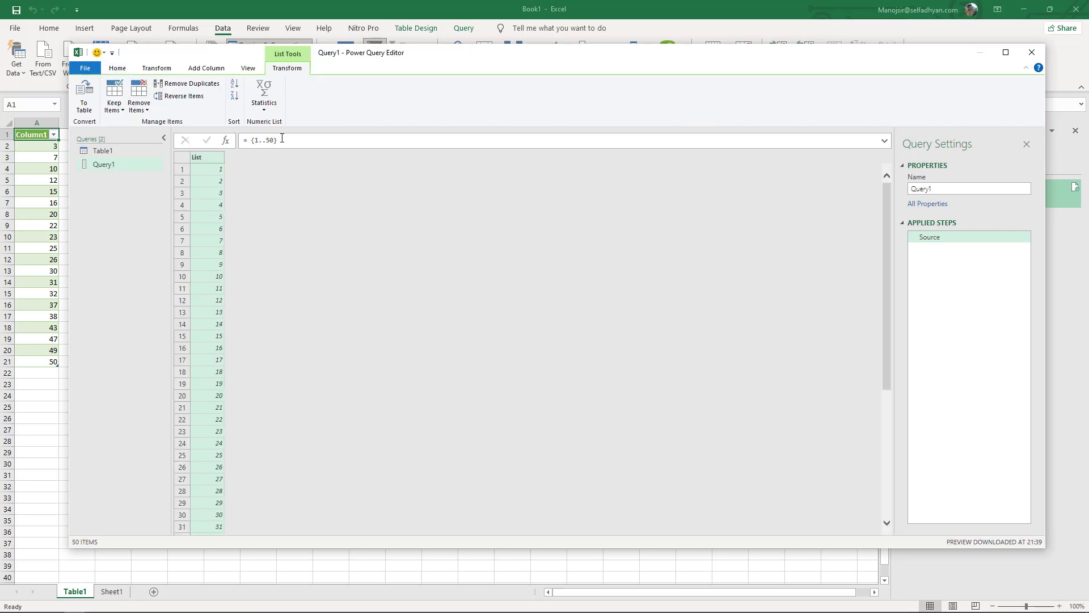
{"action": "scroll", "coordinate": [271, 252], "scroll_direction": "down", "scroll_amount": 5}
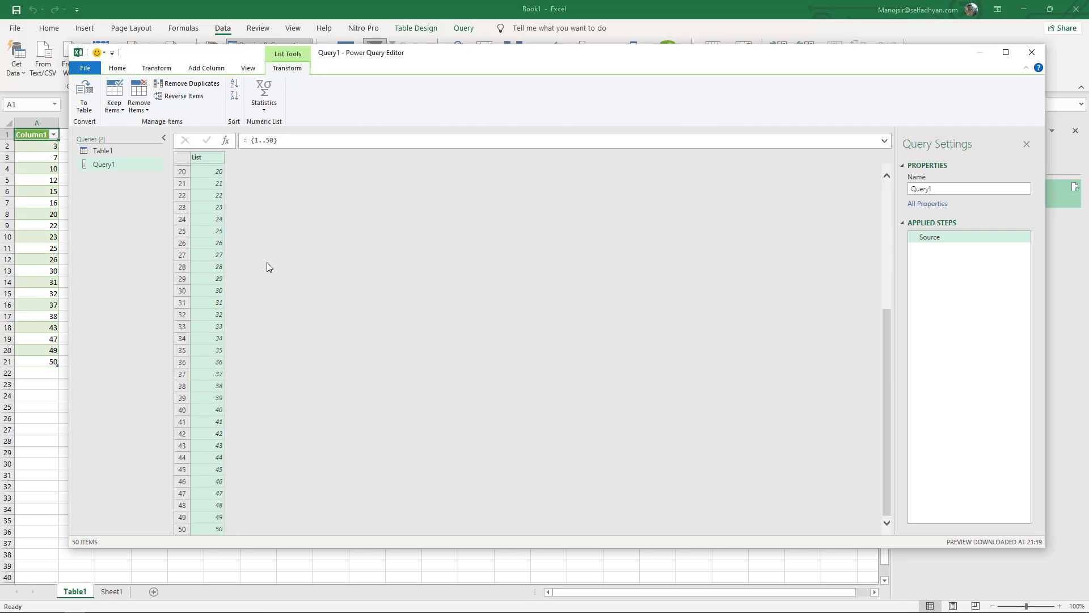
{"action": "scroll", "coordinate": [267, 263], "scroll_direction": "up", "scroll_amount": 5}
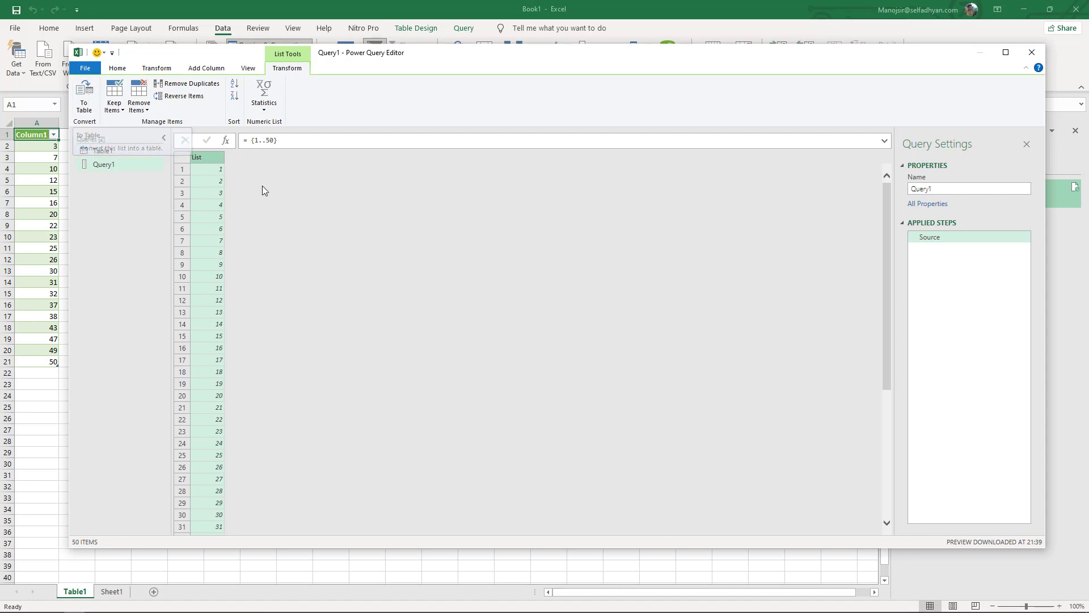
- Convert the list to a table, make Column1 Whole Number, and sort it ascending
{"action": "left_click", "coordinate": [88, 99]}
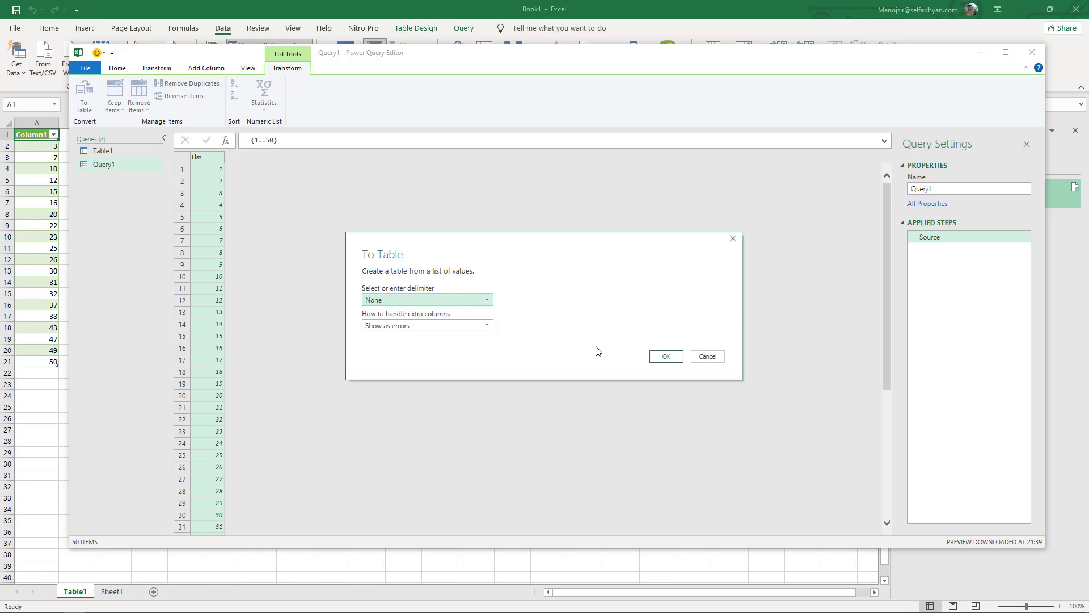
{"action": "left_click", "coordinate": [650, 356]}
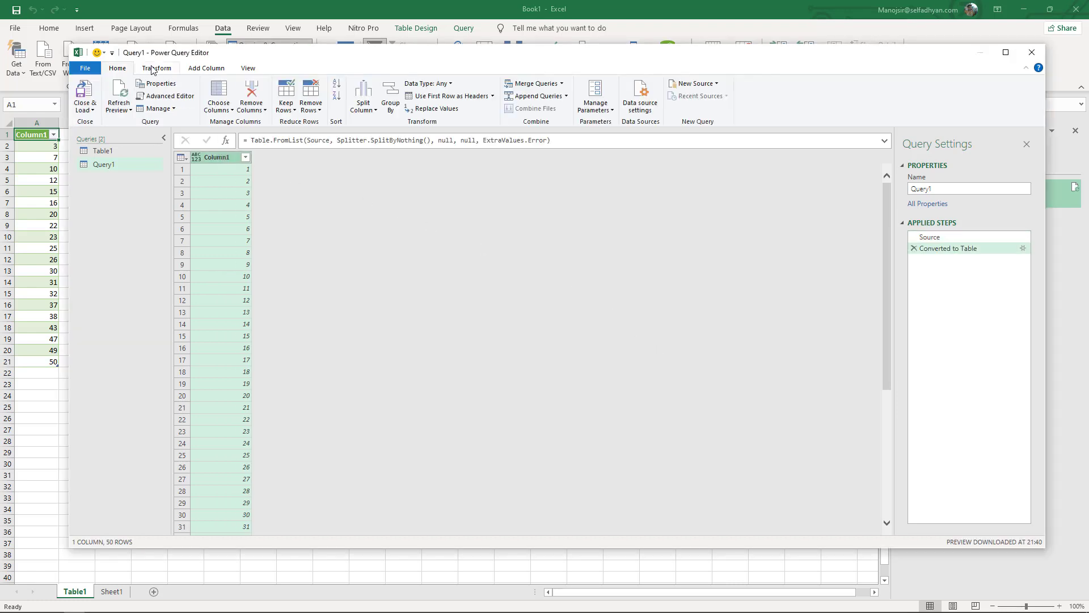
{"action": "left_click", "coordinate": [450, 86]}
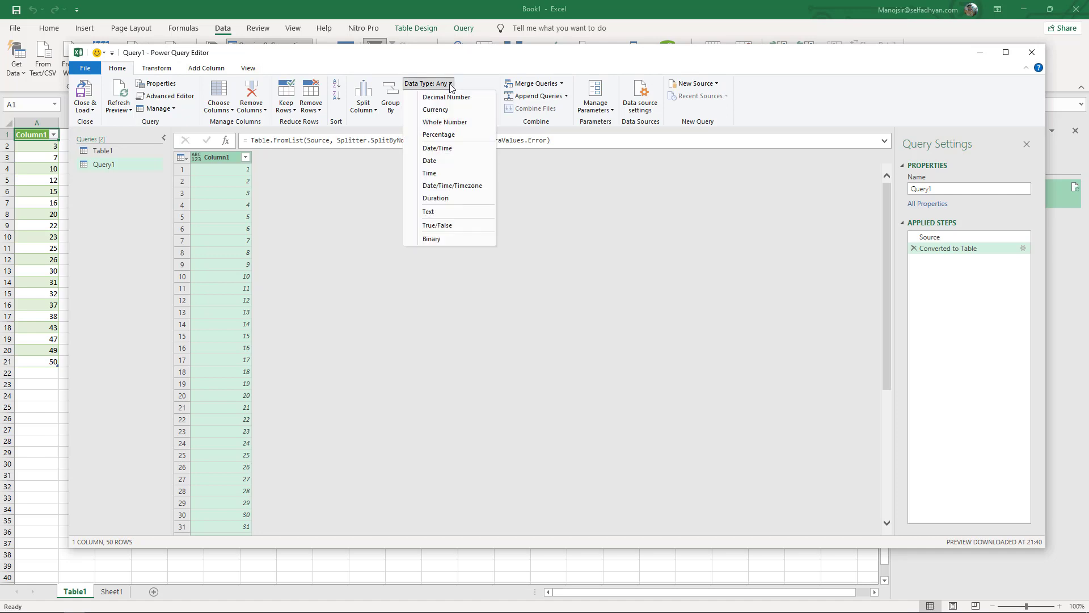
{"action": "left_click", "coordinate": [454, 123]}
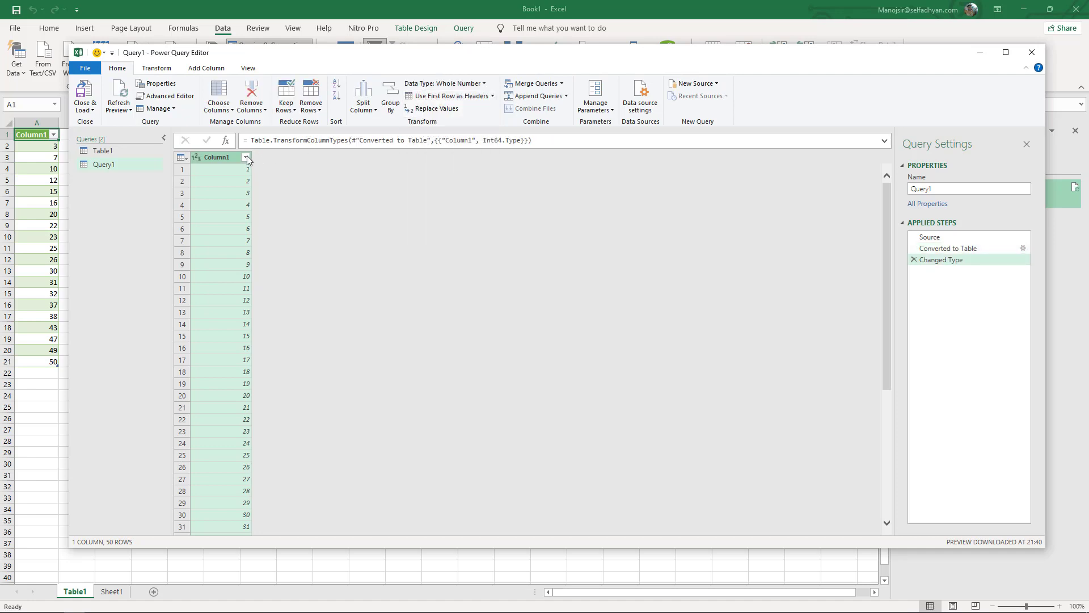
{"action": "left_click", "coordinate": [246, 158]}
{"action": "left_click", "coordinate": [262, 172]}
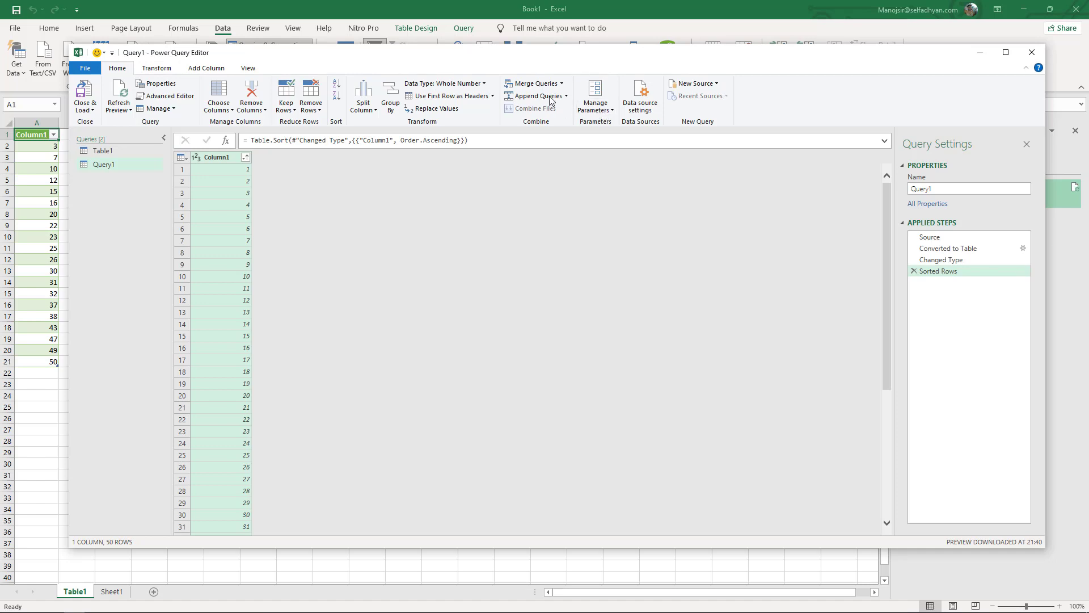
- Left-outer merge Query1 with Table1, matching Column1 in both queries
{"action": "left_click", "coordinate": [562, 84]}
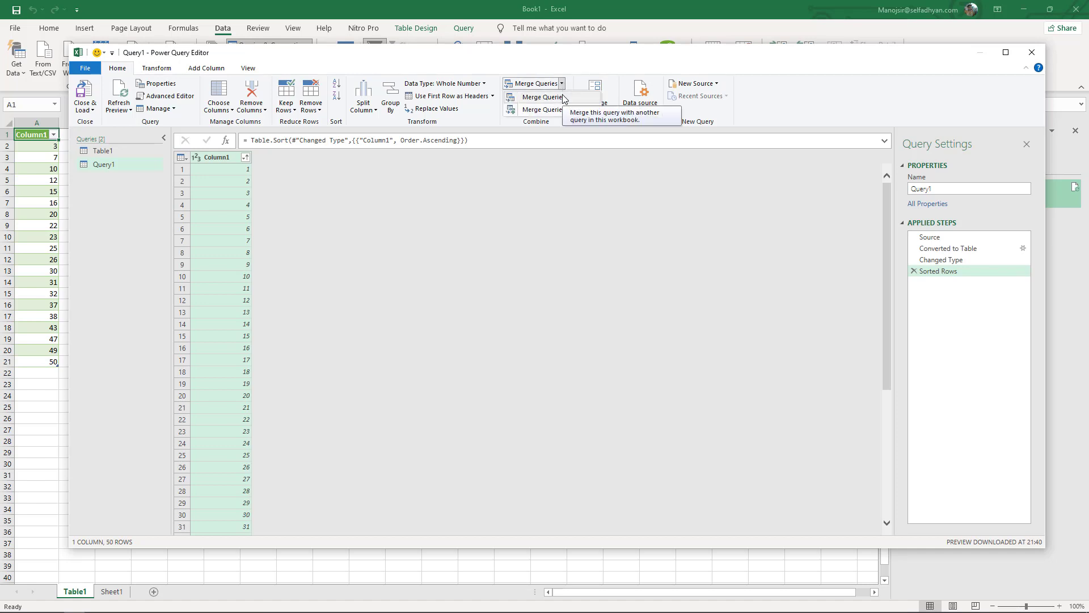
{"action": "left_click", "coordinate": [542, 97]}
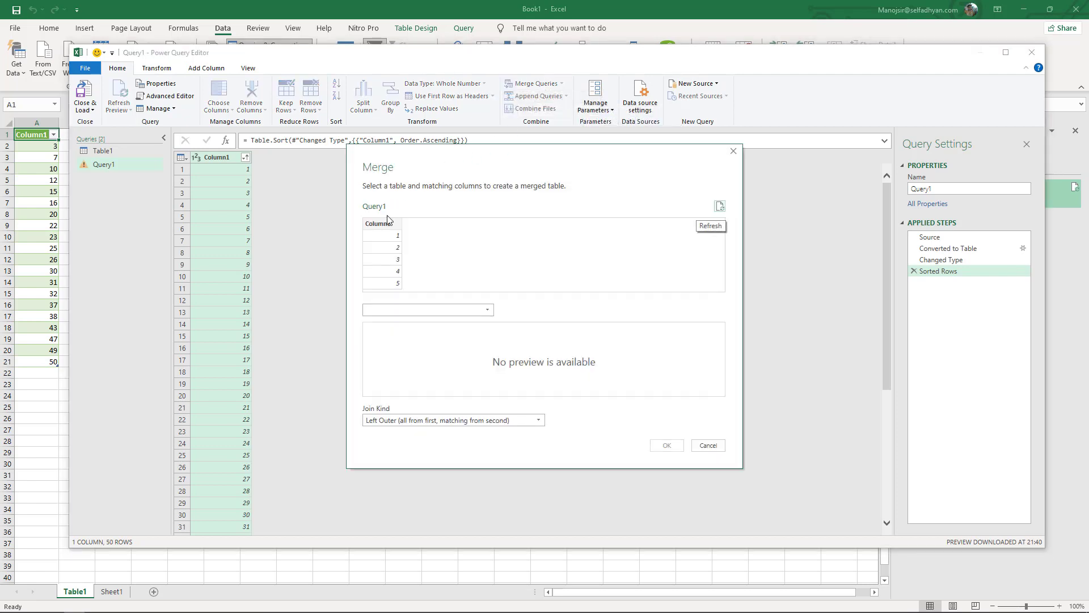
{"action": "left_click", "coordinate": [386, 225]}
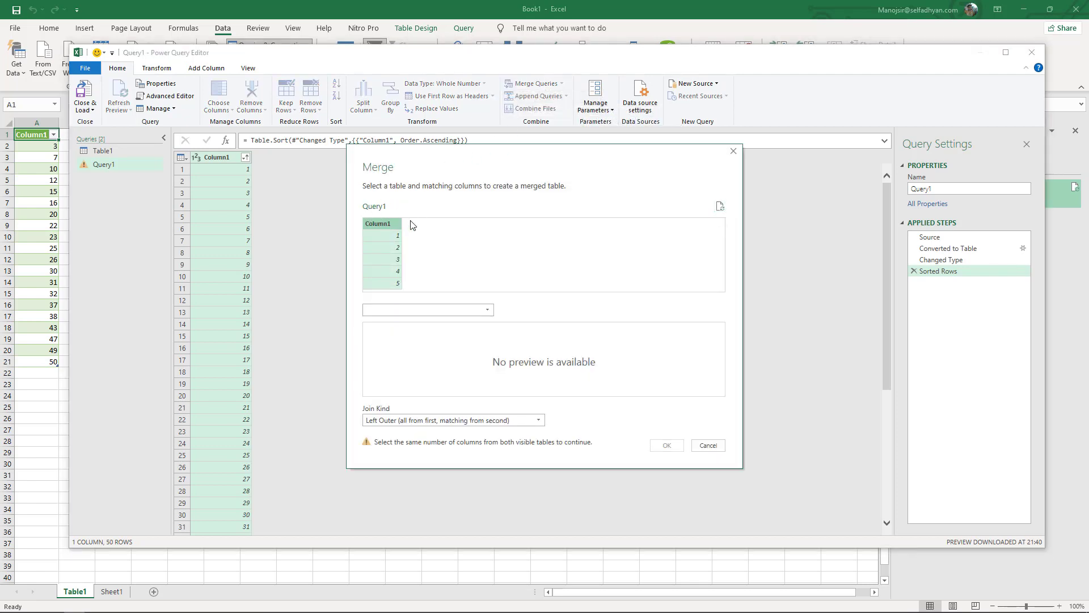
{"action": "left_click", "coordinate": [432, 312]}
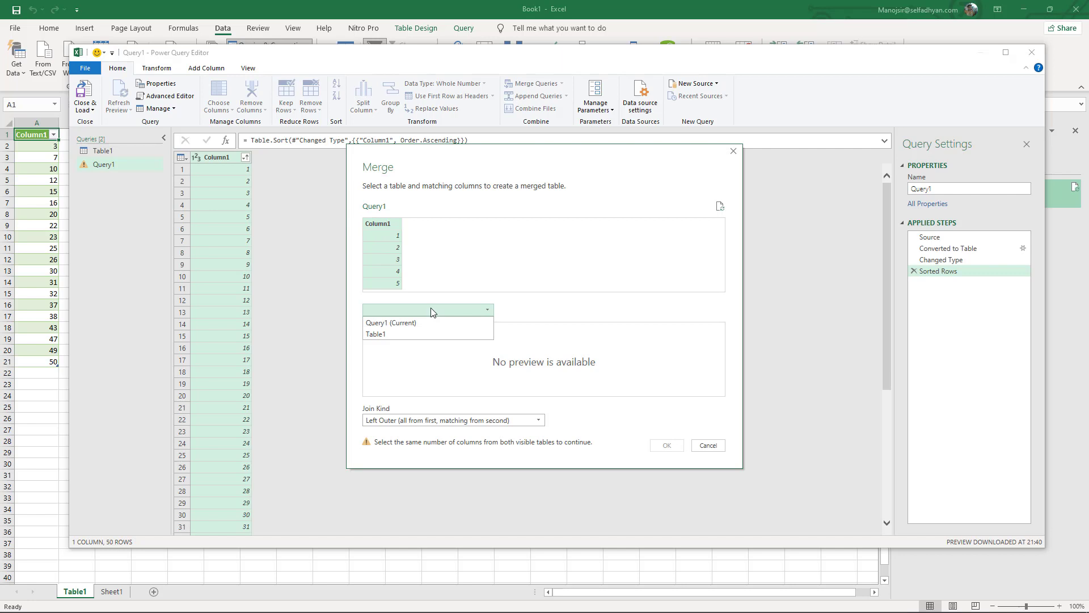
{"action": "left_click", "coordinate": [407, 334]}
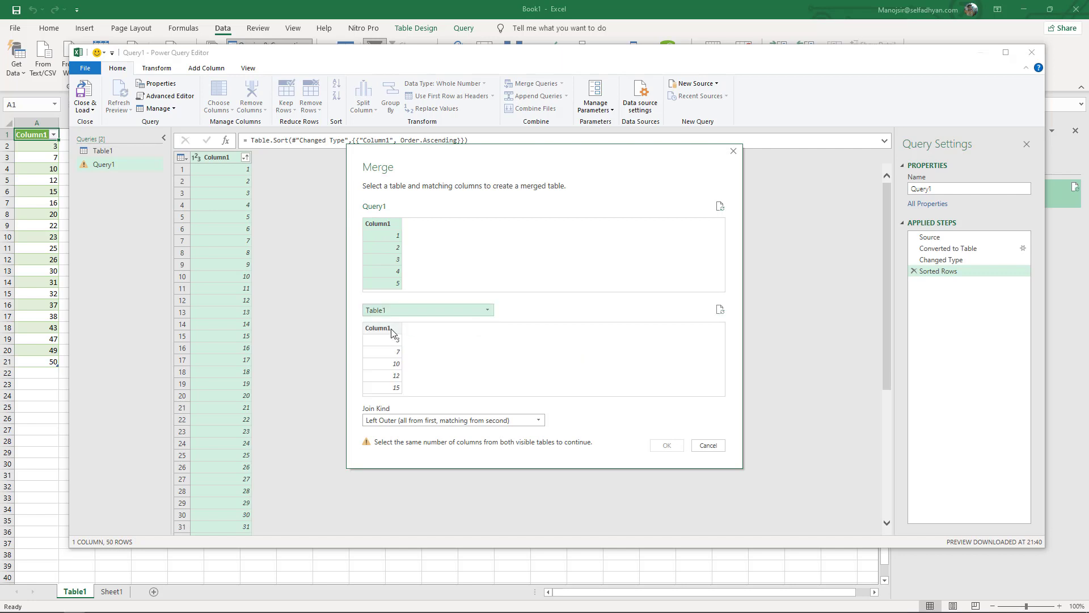
{"action": "left_click", "coordinate": [383, 326]}
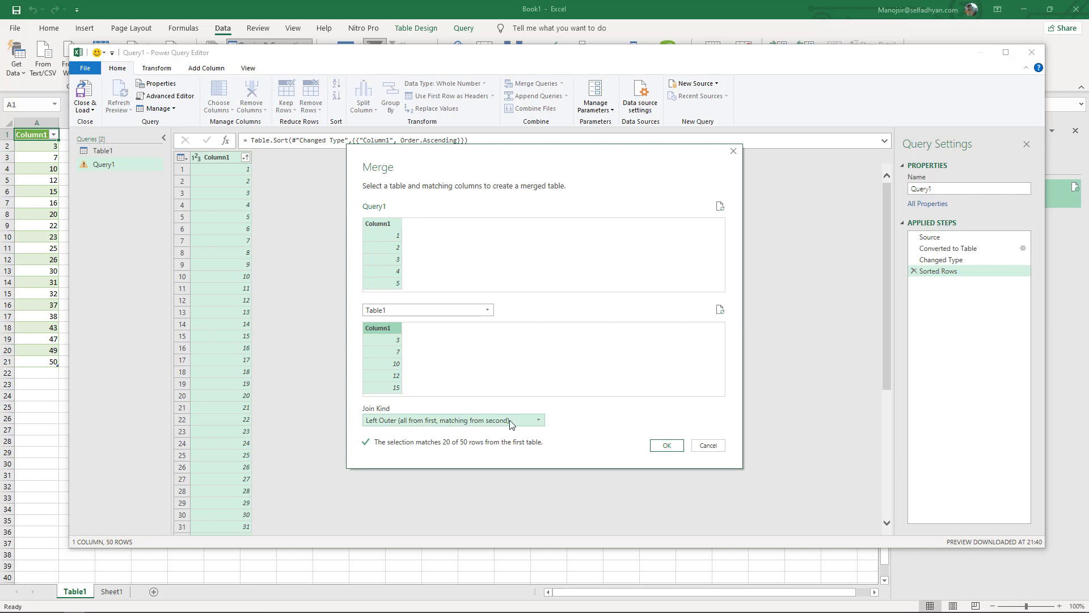
{"action": "left_click", "coordinate": [667, 445]}
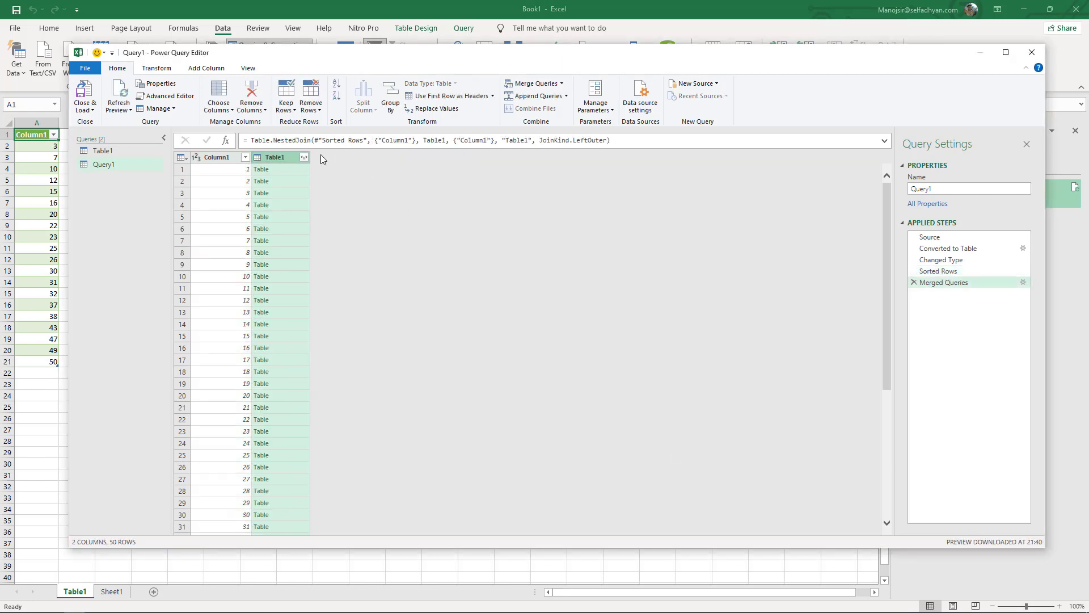
- Expand the joined Table1 column into Column1.1 without prefixing the original column name
{"action": "scroll", "coordinate": [309, 189], "scroll_direction": "down", "scroll_amount": 5}
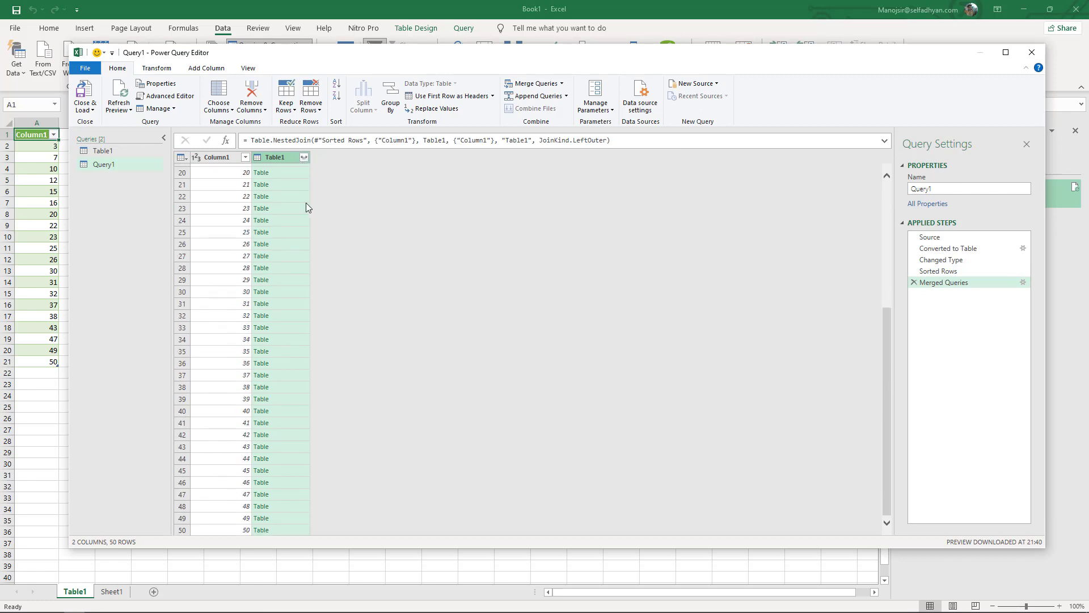
{"action": "scroll", "coordinate": [300, 213], "scroll_direction": "up", "scroll_amount": 5}
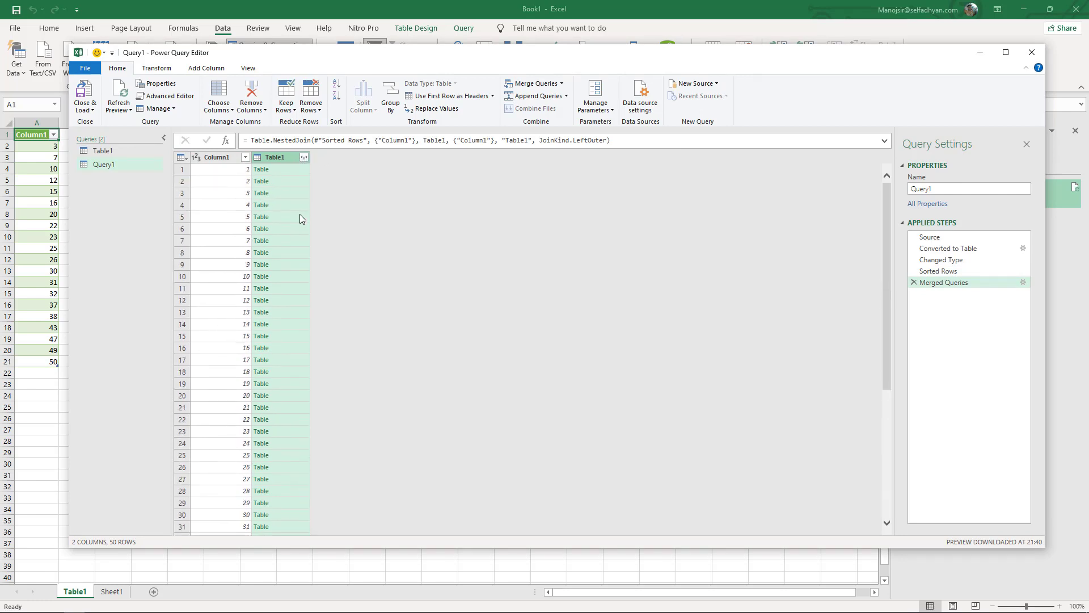
{"action": "left_click", "coordinate": [304, 157]}
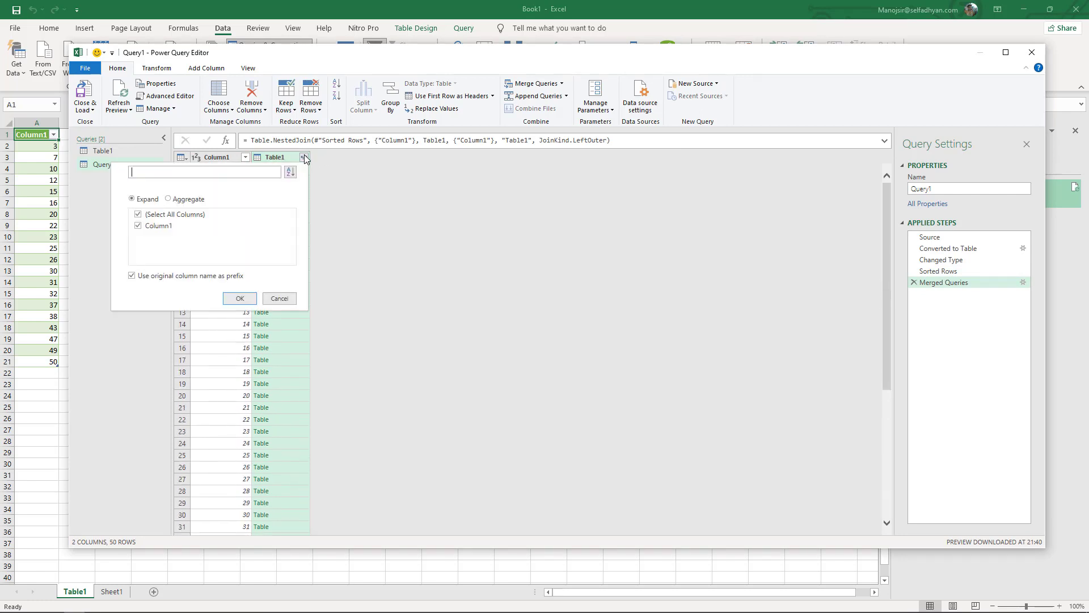
{"action": "left_click", "coordinate": [162, 277]}
{"action": "left_click", "coordinate": [243, 299]}
- Inspect the Column1.1 values down the rows, noting matched numbers and the nulls in rows 4, 8 and 9
{"action": "left_click", "coordinate": [308, 194]}
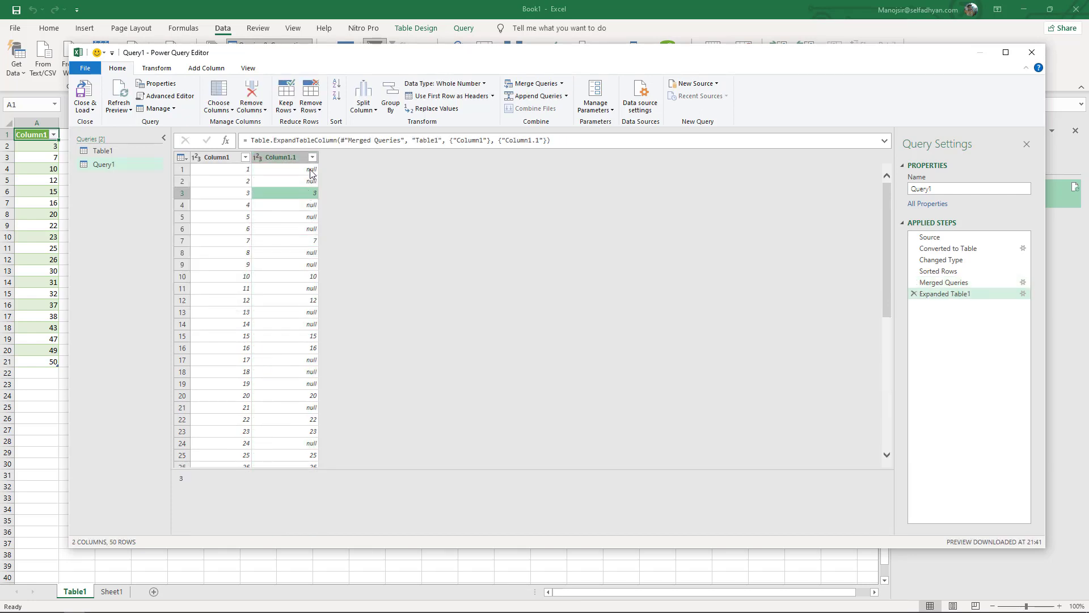
{"action": "left_click", "coordinate": [311, 172]}
{"action": "left_click", "coordinate": [310, 182]}
{"action": "left_click", "coordinate": [308, 205]}
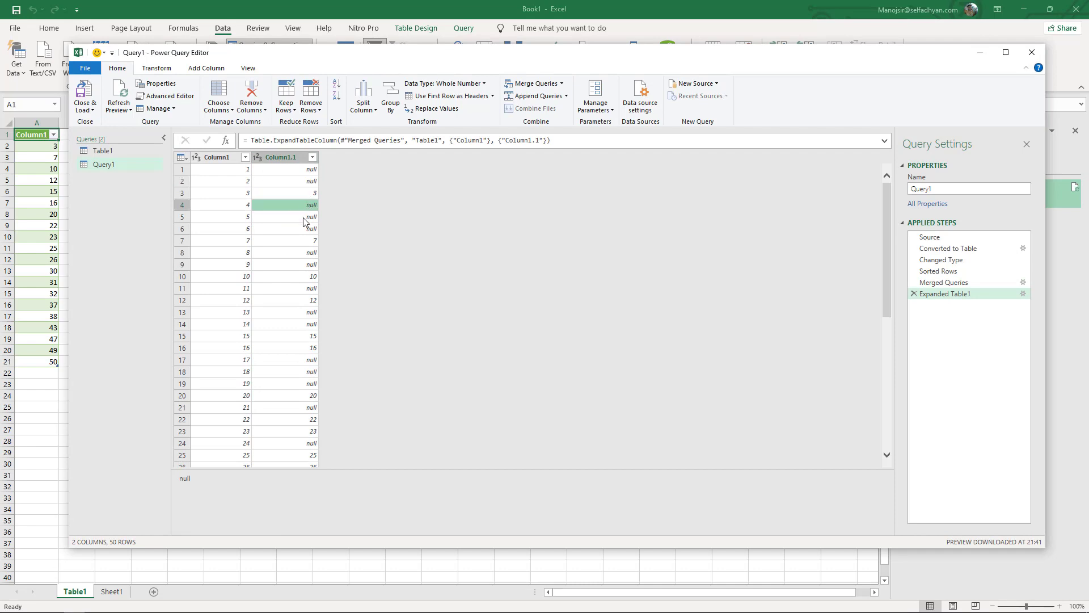
{"action": "left_click", "coordinate": [304, 218]}
{"action": "left_click", "coordinate": [303, 229]}
{"action": "left_click", "coordinate": [303, 241]}
{"action": "left_click", "coordinate": [302, 253]}
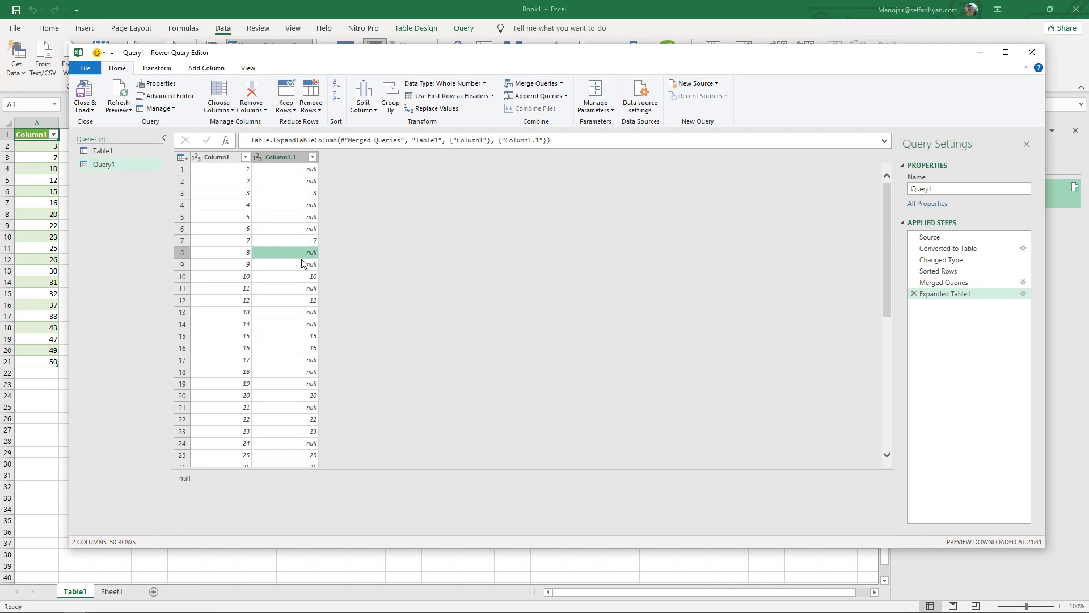
{"action": "left_click", "coordinate": [304, 264]}
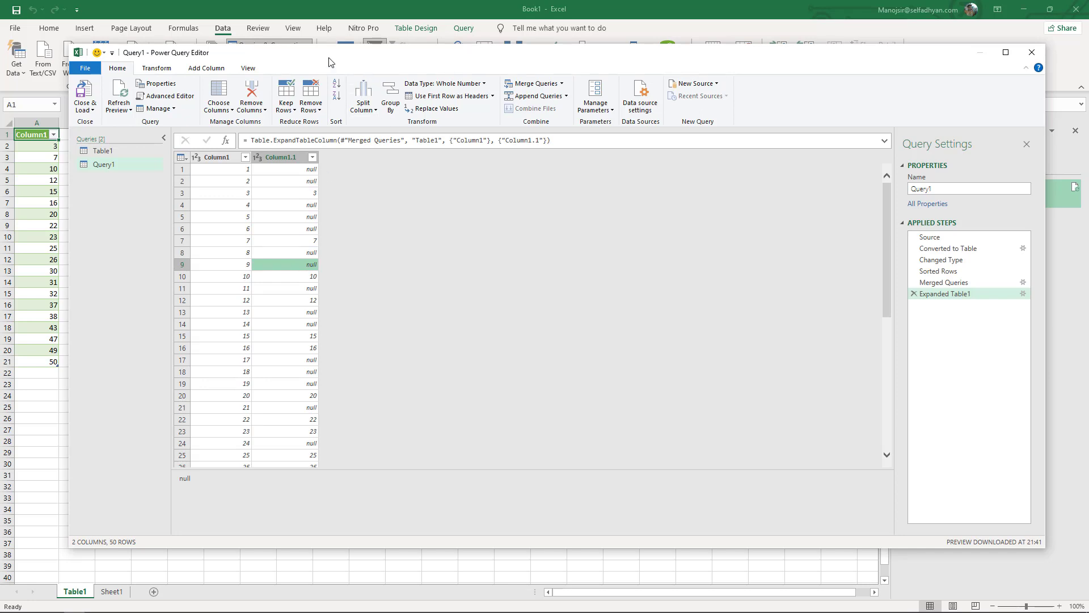
- Start a new conditional column and name it 'Missing Value'
{"action": "left_click", "coordinate": [206, 71]}
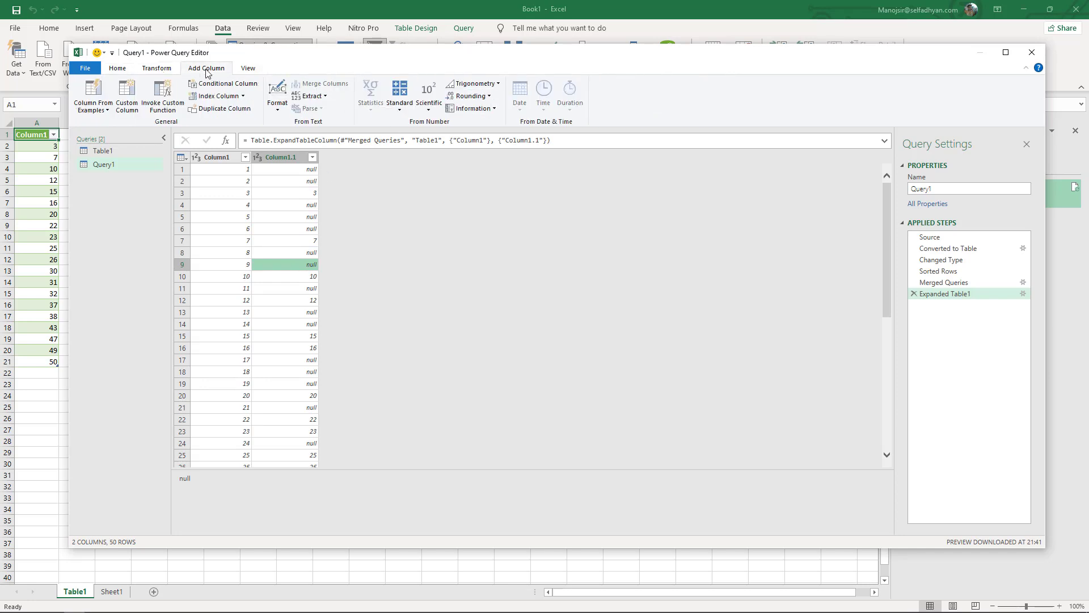
{"action": "left_click", "coordinate": [239, 86]}
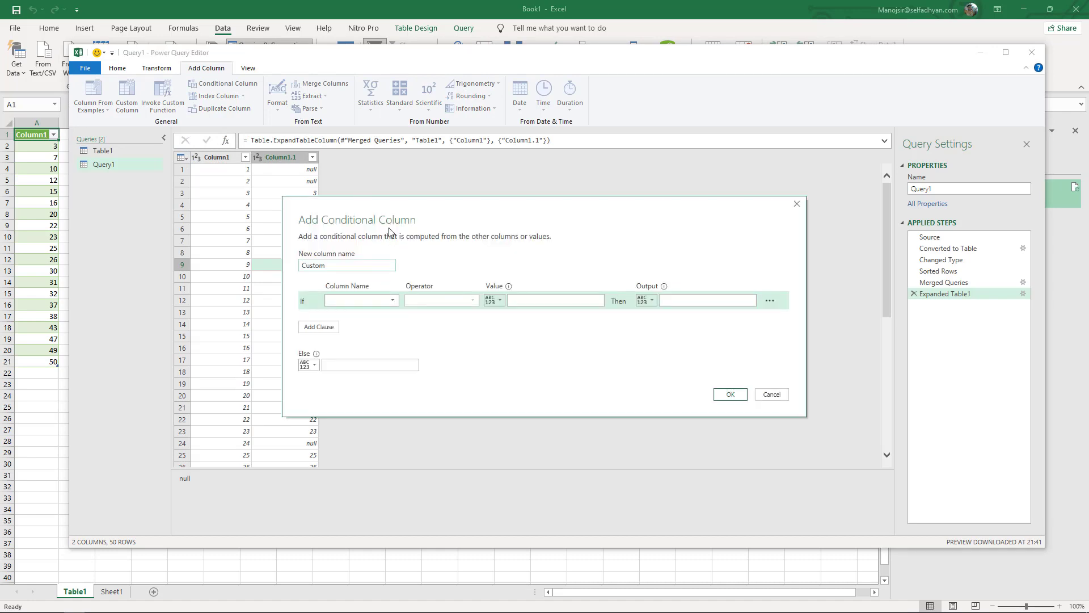
{"action": "left_click_drag", "start_coordinate": [399, 206], "coordinate": [453, 185]}
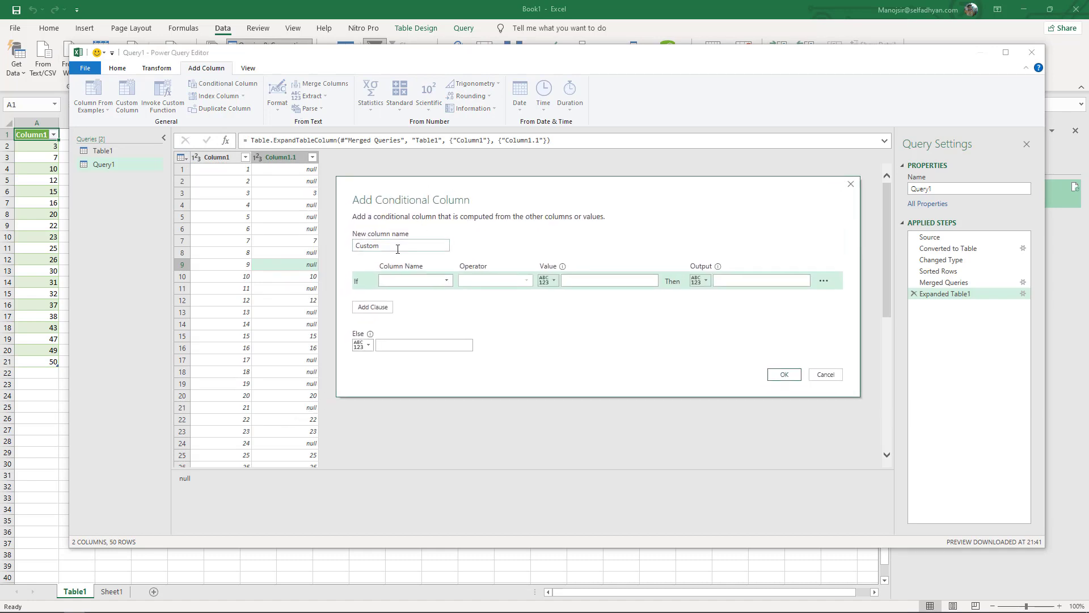
{"action": "double_click", "coordinate": [398, 249]}
{"action": "type", "text": "Missing Value"}
- Set the rule: if Column1.1 equals null output Column1, otherwise null
{"action": "left_click", "coordinate": [419, 279]}
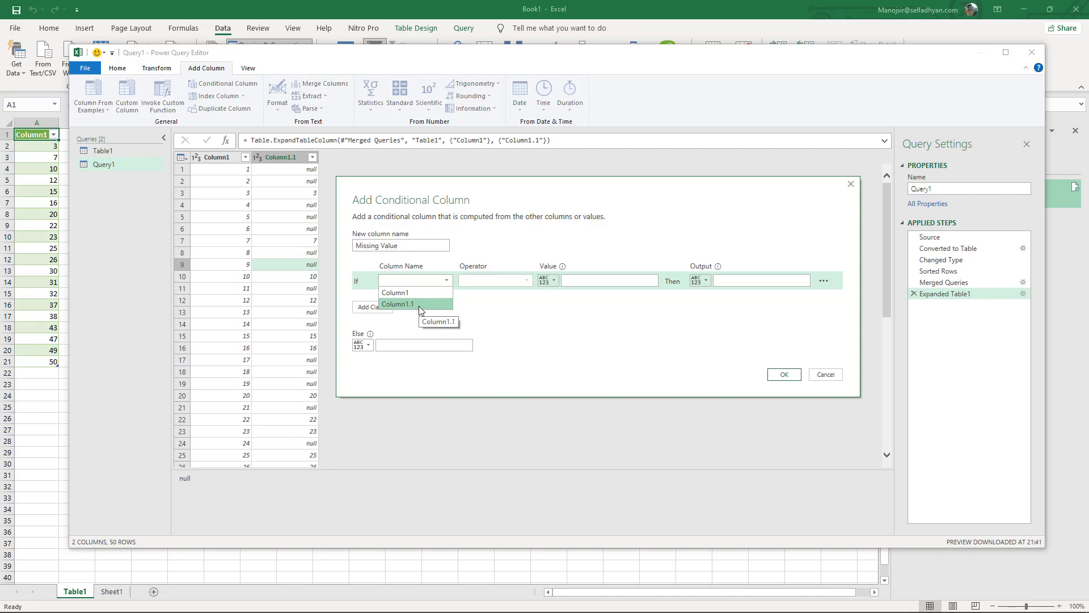
{"action": "left_click", "coordinate": [421, 305]}
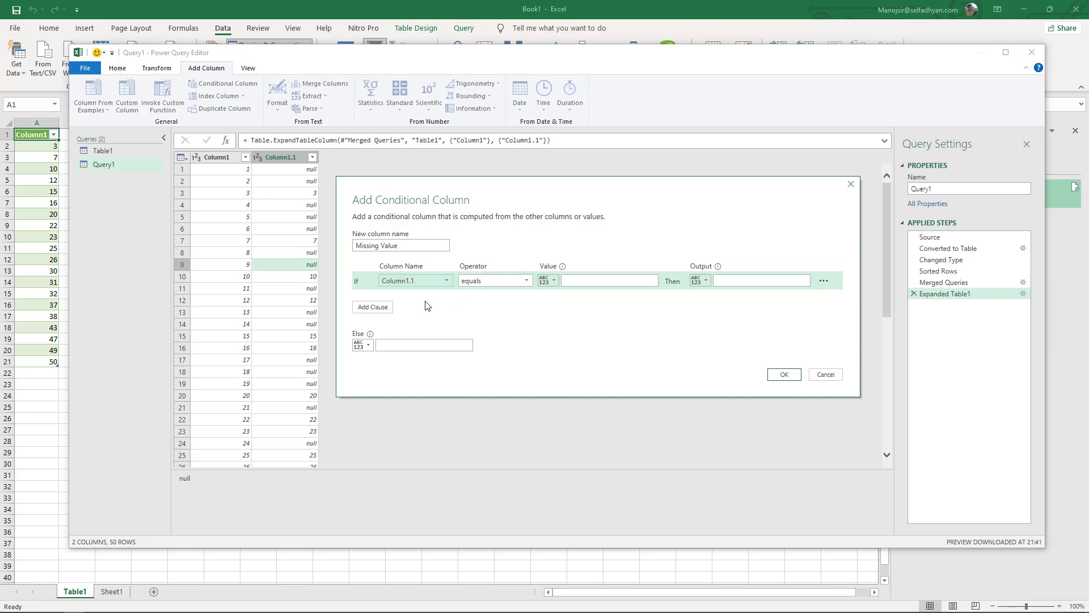
{"action": "left_click", "coordinate": [579, 280]}
{"action": "type", "text": "null"}
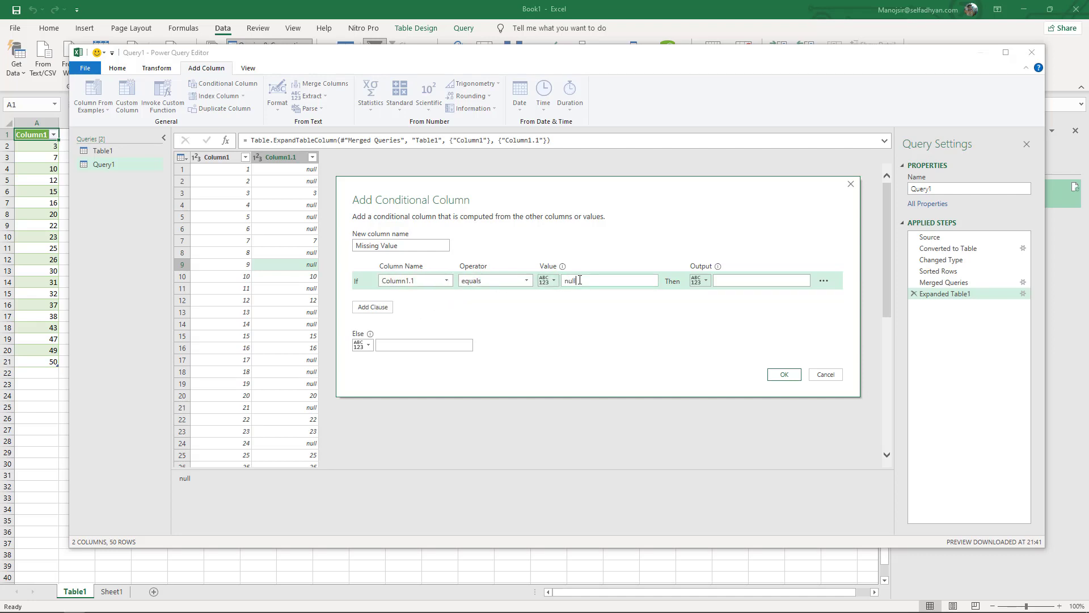
{"action": "left_click", "coordinate": [707, 280]}
{"action": "left_click", "coordinate": [732, 307]}
{"action": "left_click", "coordinate": [805, 280]}
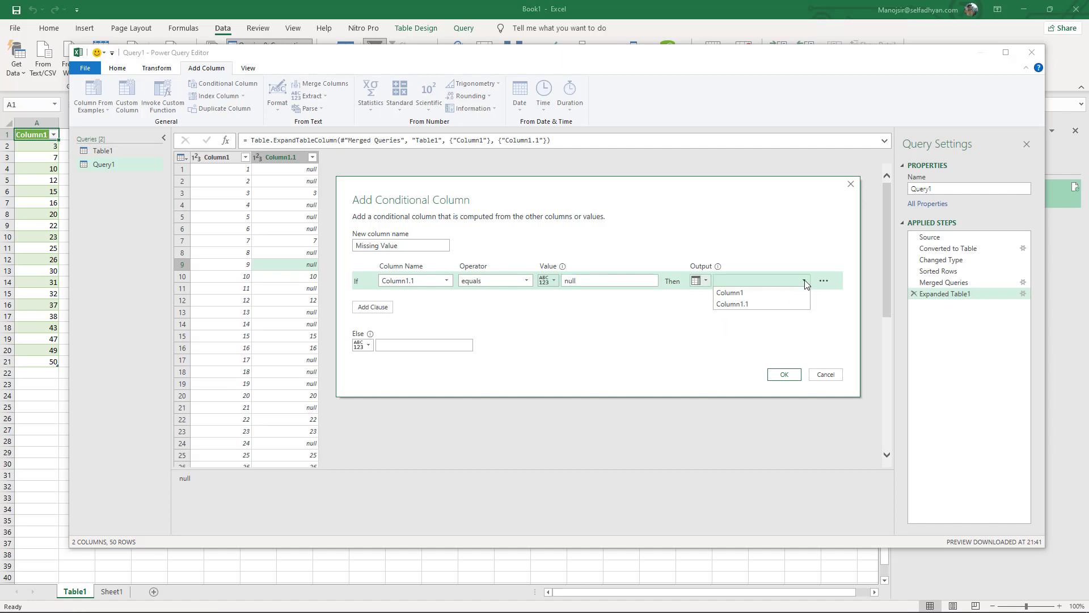
{"action": "left_click", "coordinate": [777, 291]}
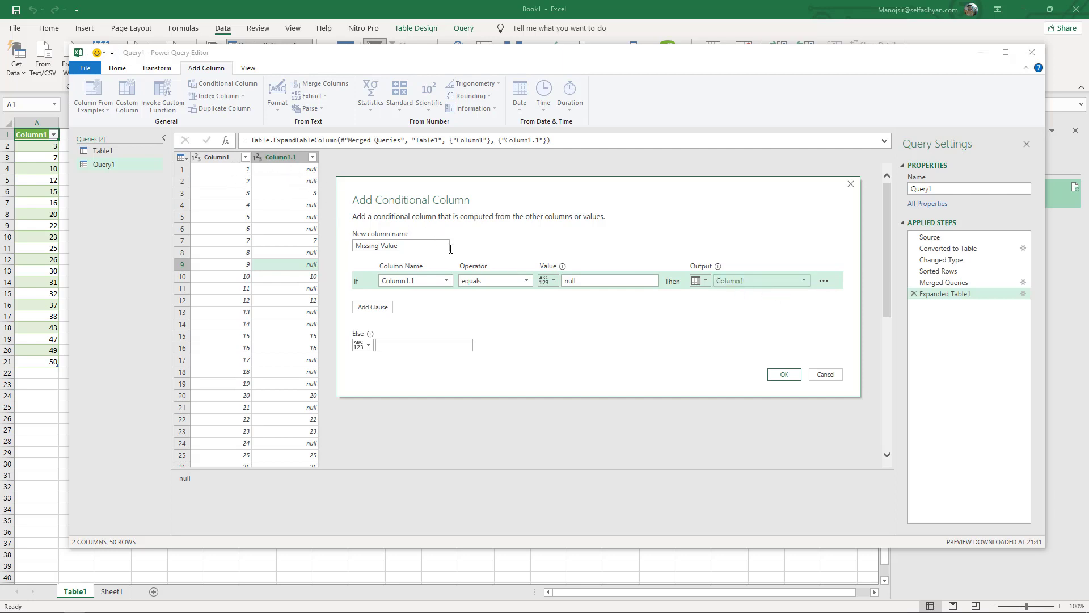
{"action": "left_click", "coordinate": [405, 342]}
{"action": "type", "text": "null"}
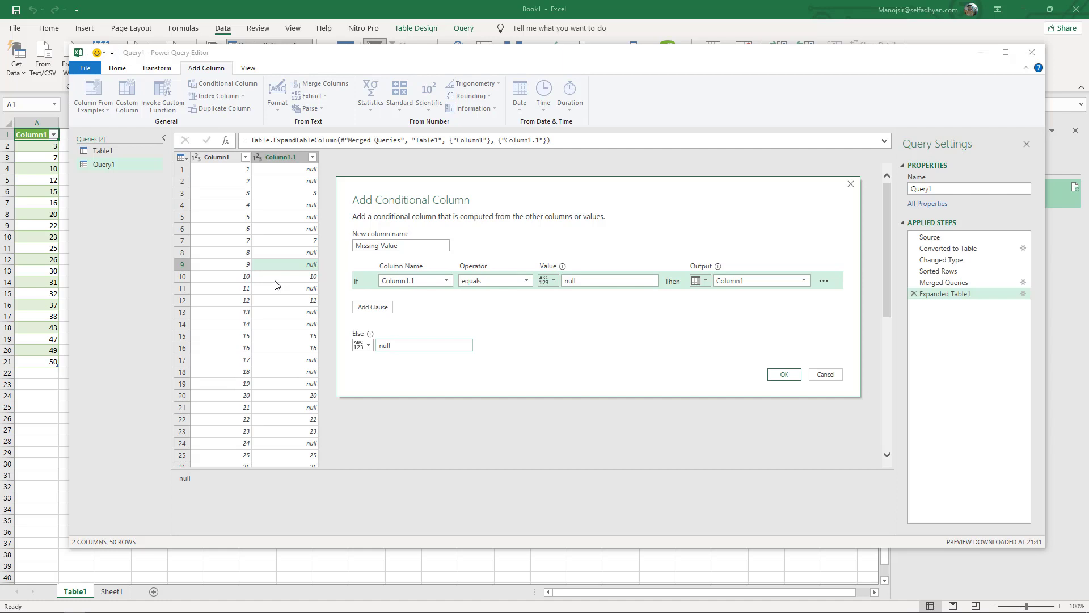
{"action": "left_click", "coordinate": [783, 375]}
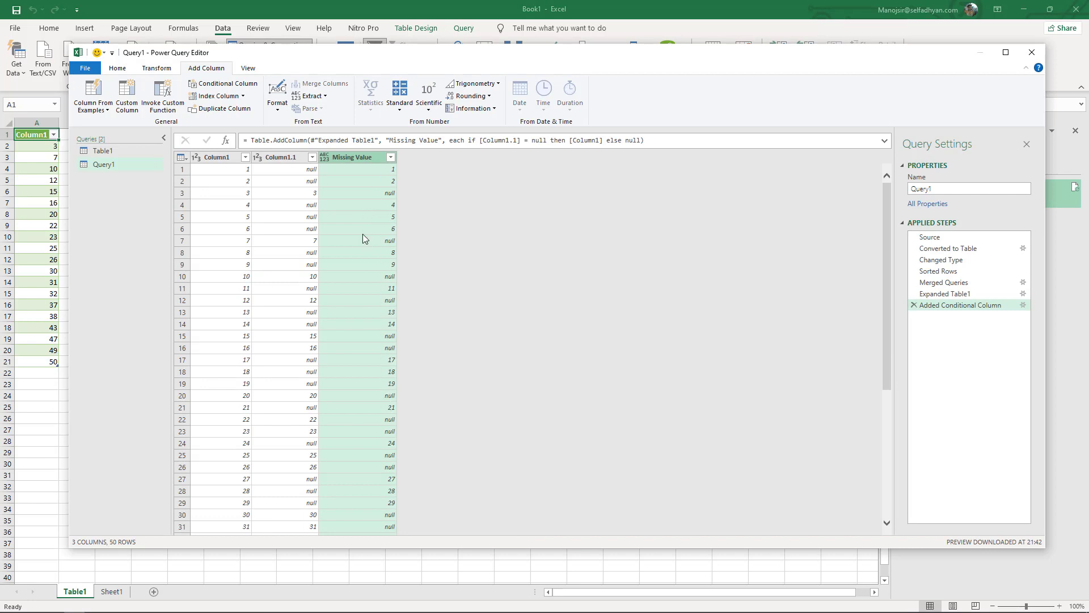
- Remove Column1 and Column1.1, leaving only the Missing Value column
{"action": "left_click", "coordinate": [300, 161]}
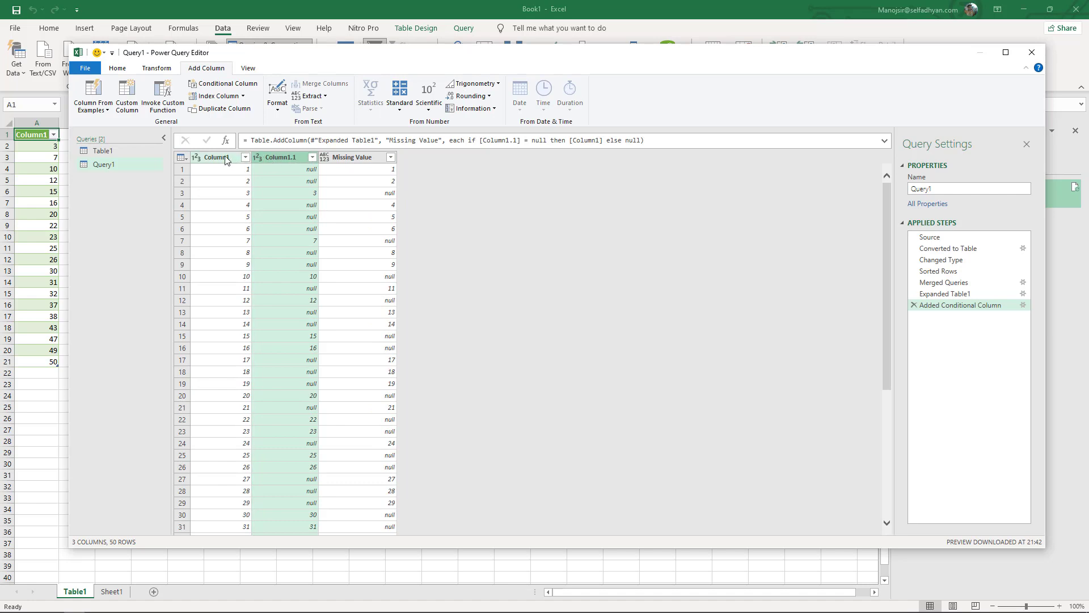
{"action": "left_click", "coordinate": [226, 160], "text": "ctrl"}
{"action": "right_click", "coordinate": [267, 159]}
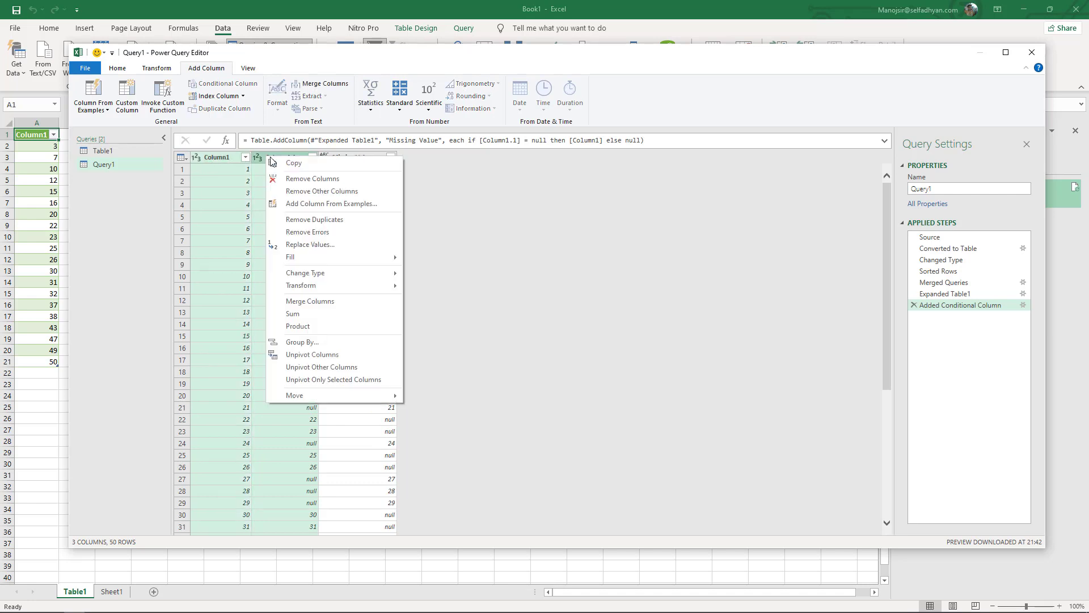
{"action": "left_click", "coordinate": [300, 181]}
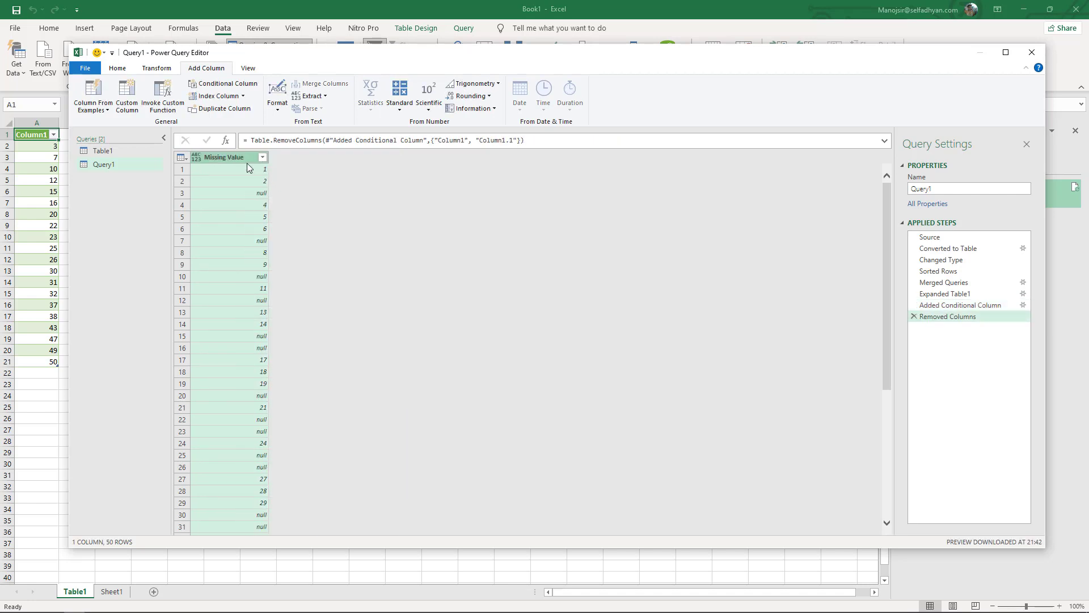
- Close the Power Query editor and load Query1 onto a new sheet
{"action": "left_click", "coordinate": [120, 68]}
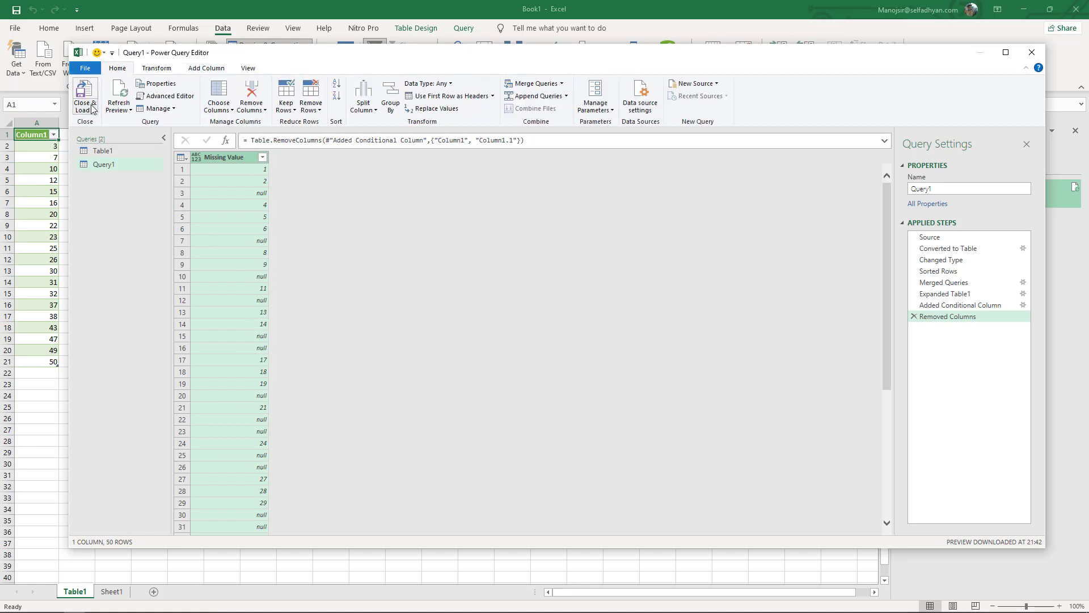
{"action": "left_click", "coordinate": [93, 108]}
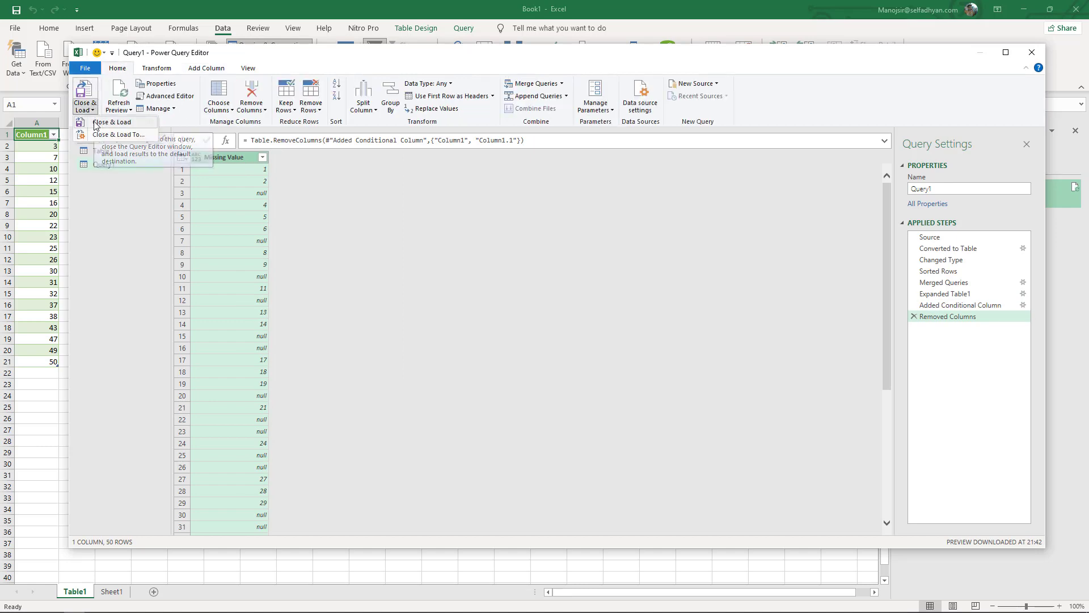
{"action": "left_click", "coordinate": [95, 123]}
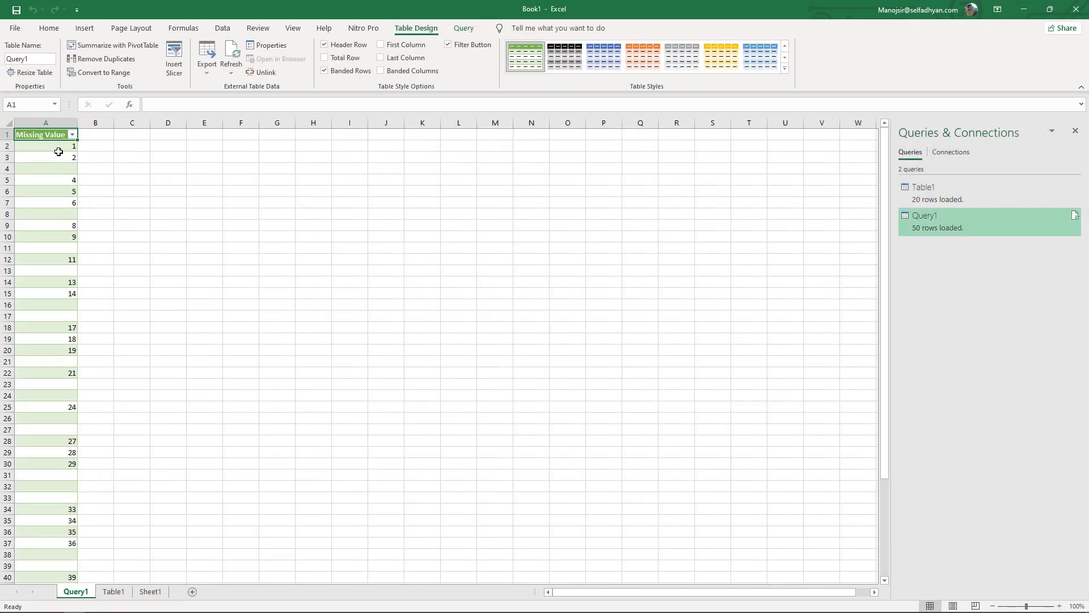
- Sort Missing Value smallest to largest and select the missing numbers to review them
{"action": "left_click", "coordinate": [72, 134]}
{"action": "left_click", "coordinate": [69, 148]}
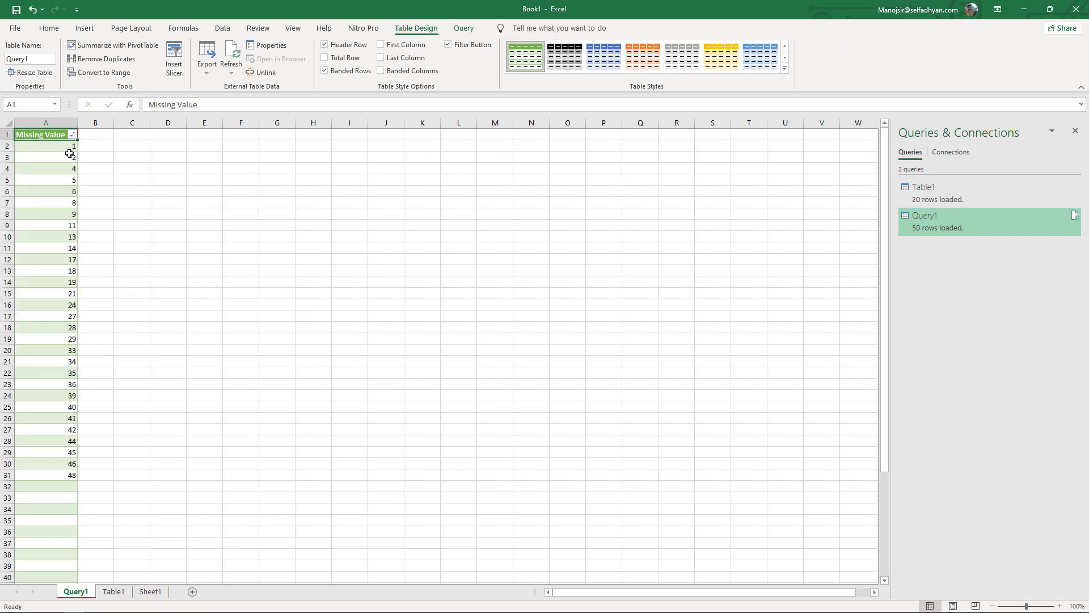
{"action": "left_click", "coordinate": [67, 146]}
{"action": "key", "text": "ctrl+shift+Down"}
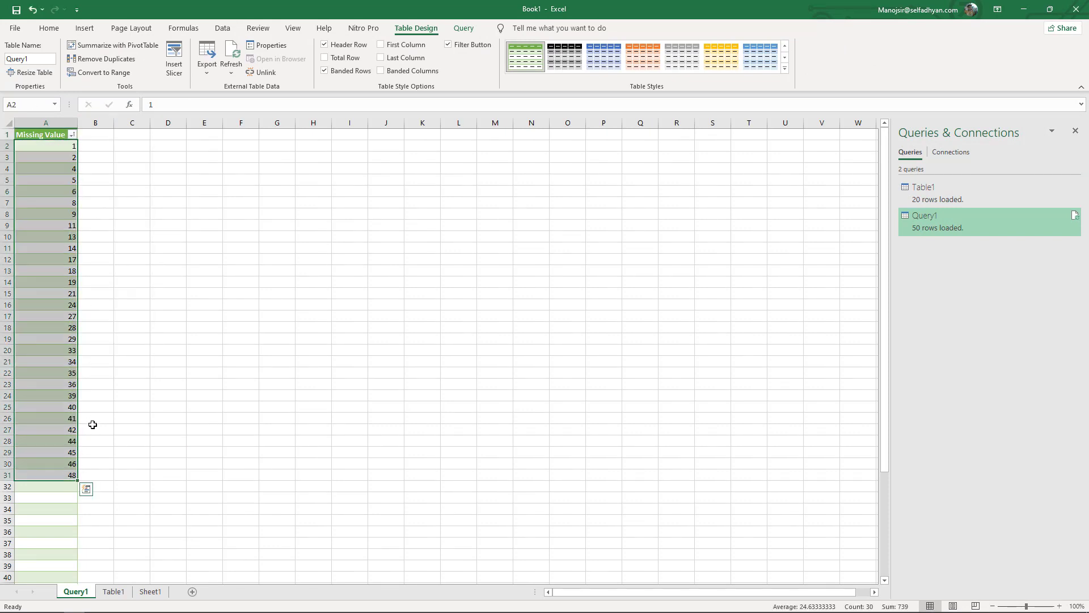
{"action": "left_click", "coordinate": [59, 158]}
{"action": "left_click", "coordinate": [60, 169]}
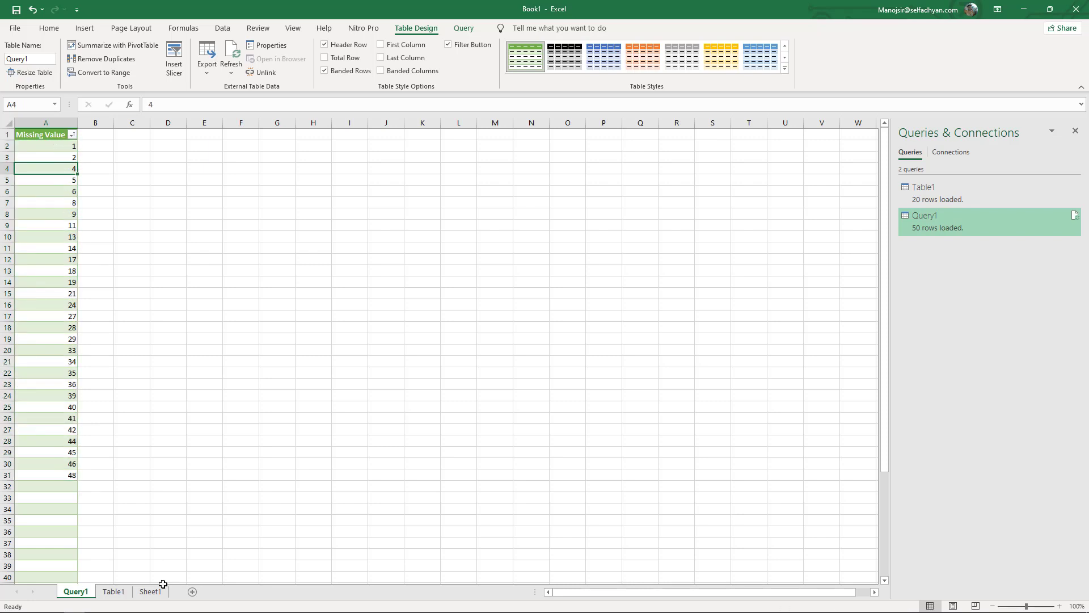
- Copy the original number list from Sheet1 and paste it into B2 on the Query1 sheet
{"action": "left_click", "coordinate": [140, 591]}
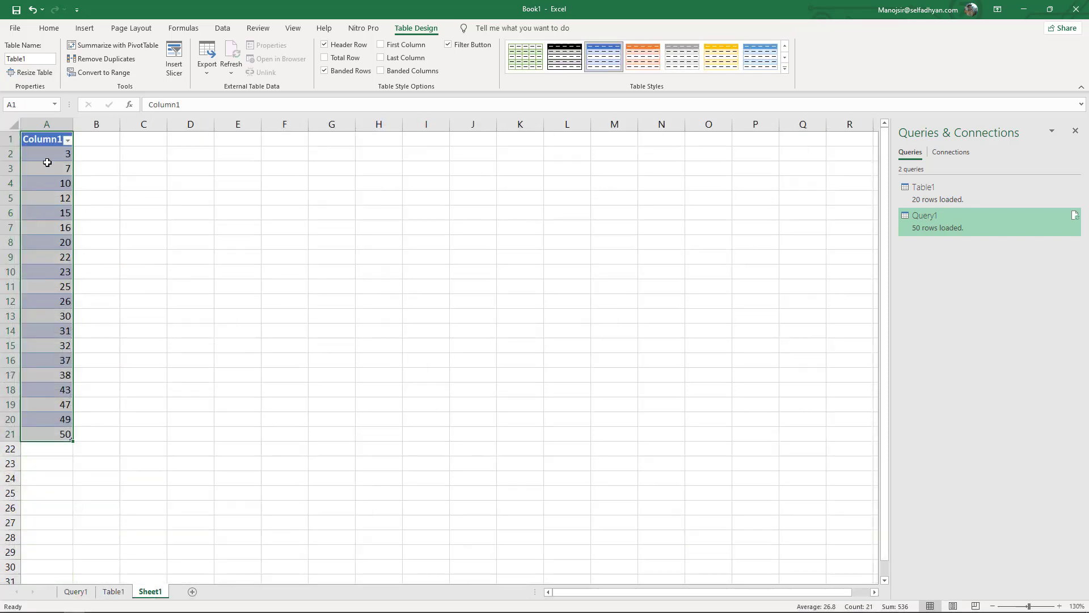
{"action": "key", "text": "ctrl+c"}
{"action": "left_click", "coordinate": [76, 591]}
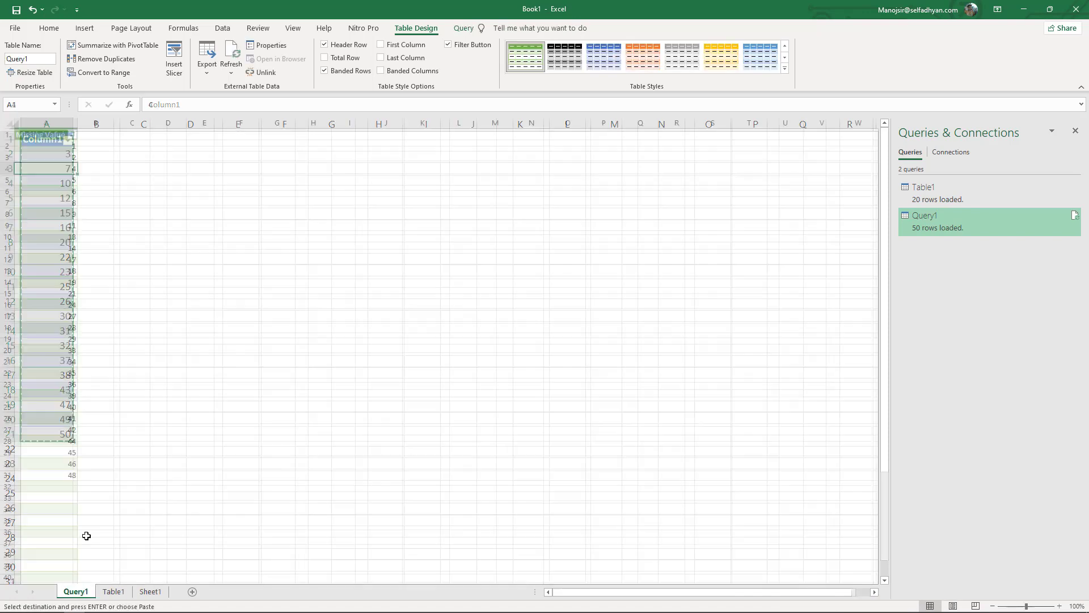
{"action": "left_click", "coordinate": [100, 145]}
{"action": "key", "text": "ctrl+v"}
{"action": "left_click", "coordinate": [171, 158]}
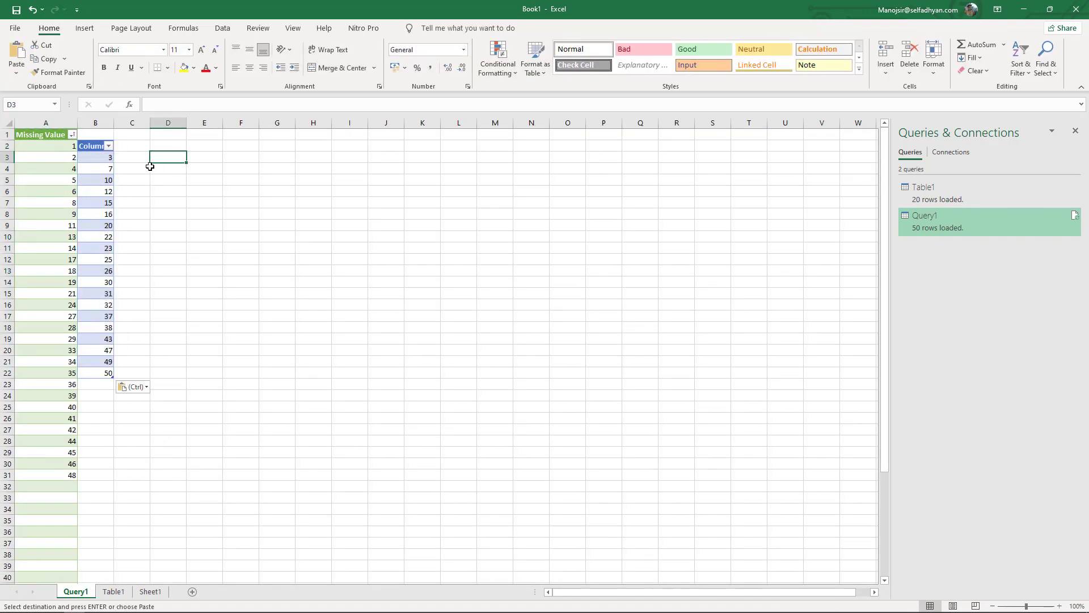
- Compare the missing numbers in column A, such as A4:A6, A12:A14 and A25, with the originals in column B
{"action": "left_click_drag", "start_coordinate": [68, 147], "coordinate": [71, 474]}
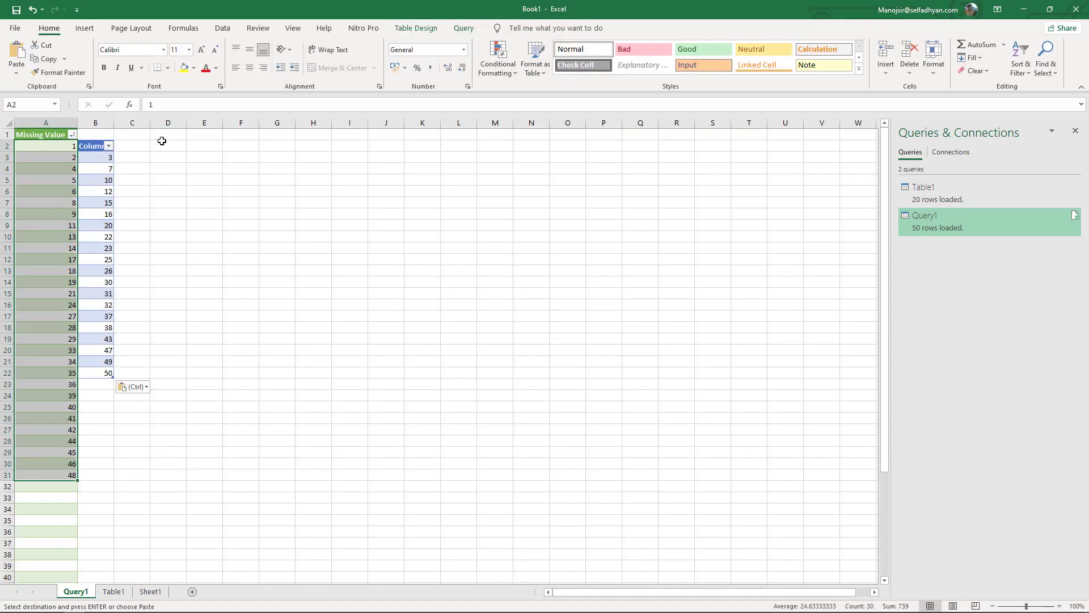
{"action": "scroll", "coordinate": [111, 162], "scroll_direction": "up", "scroll_amount": 2, "text": "ctrl"}
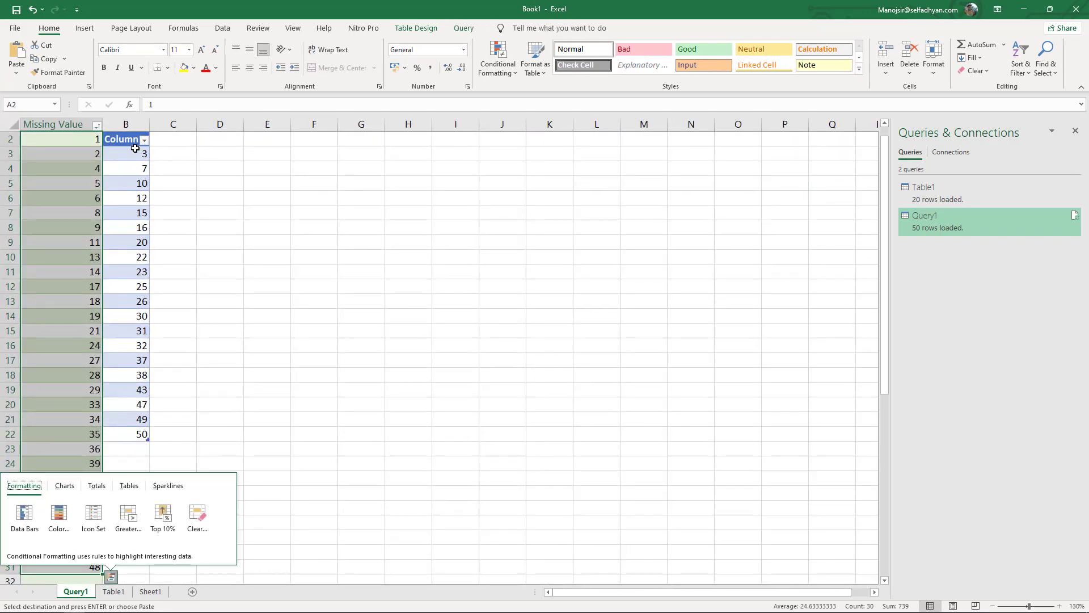
{"action": "left_click", "coordinate": [136, 156]}
{"action": "left_click", "coordinate": [140, 166]}
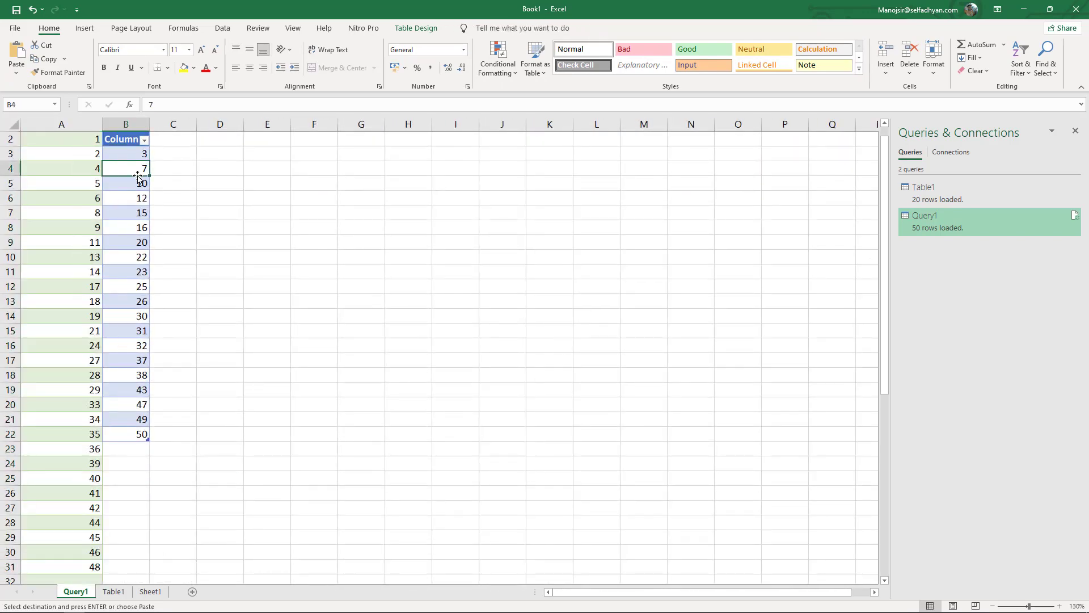
{"action": "mouse_move", "coordinate": [85, 166]}
{"action": "left_mouse_down"}
{"action": "mouse_move", "coordinate": [84, 198]}
{"action": "mouse_move", "coordinate": [138, 228]}
{"action": "left_mouse_up"}
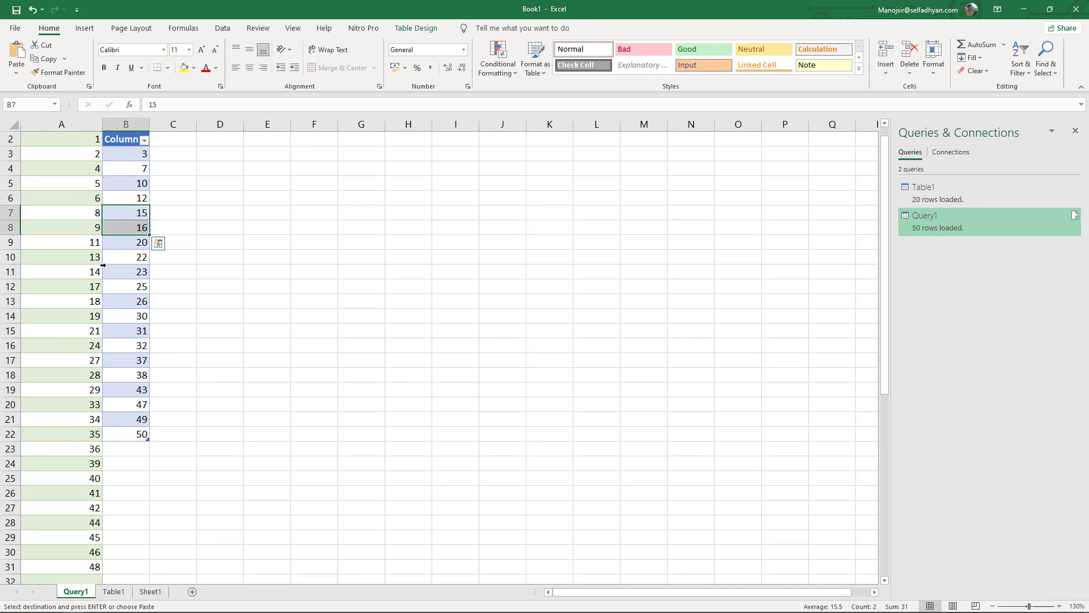
{"action": "left_click_drag", "start_coordinate": [92, 287], "coordinate": [92, 308]}
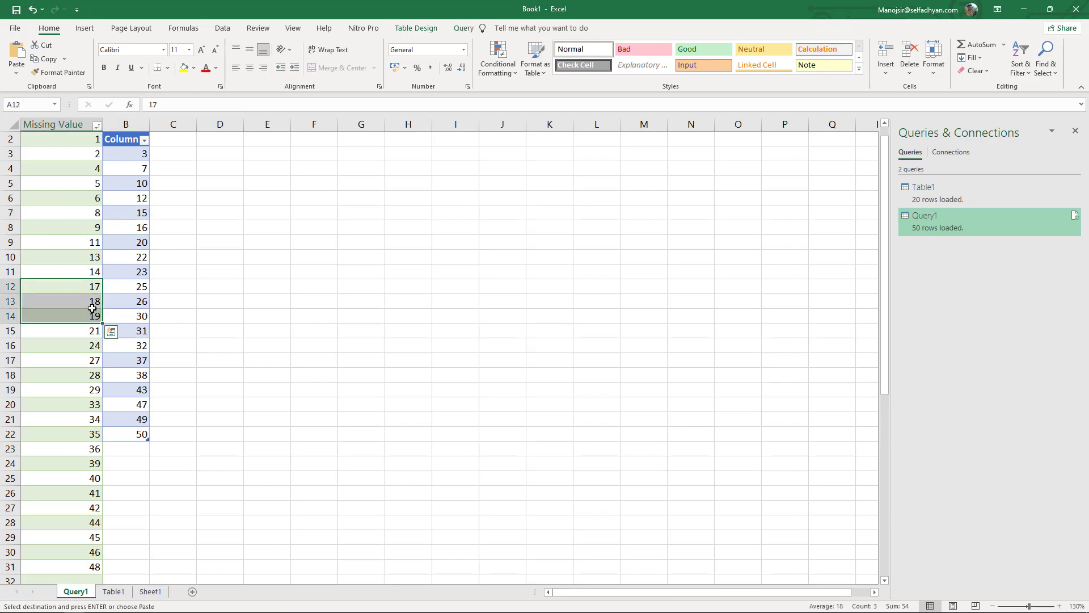
{"action": "left_click", "coordinate": [65, 478]}
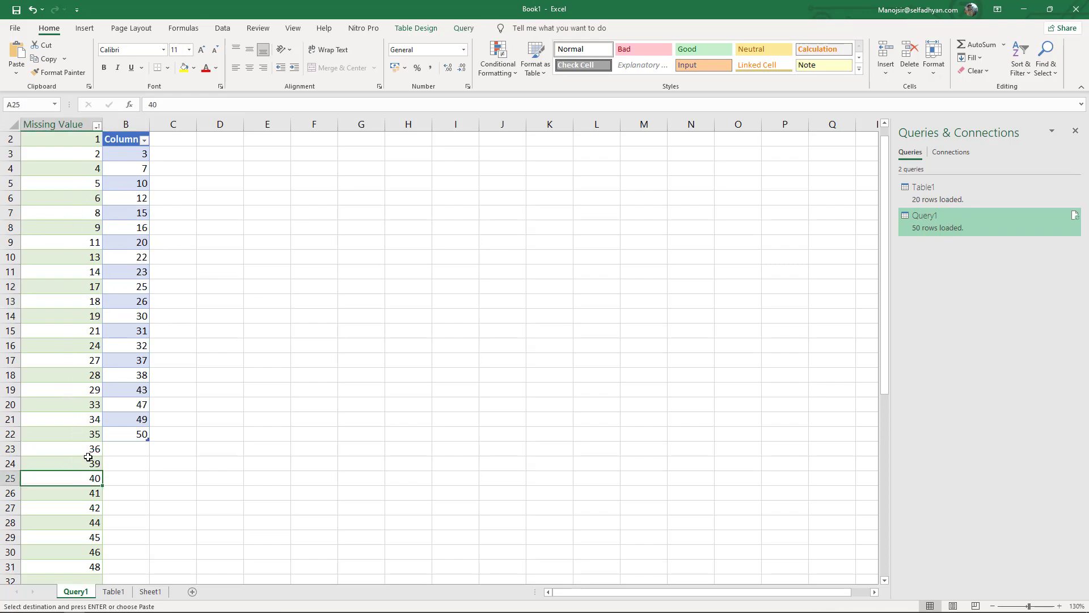
{"action": "scroll", "coordinate": [129, 408], "scroll_direction": "down", "scroll_amount": 1, "text": "ctrl"}
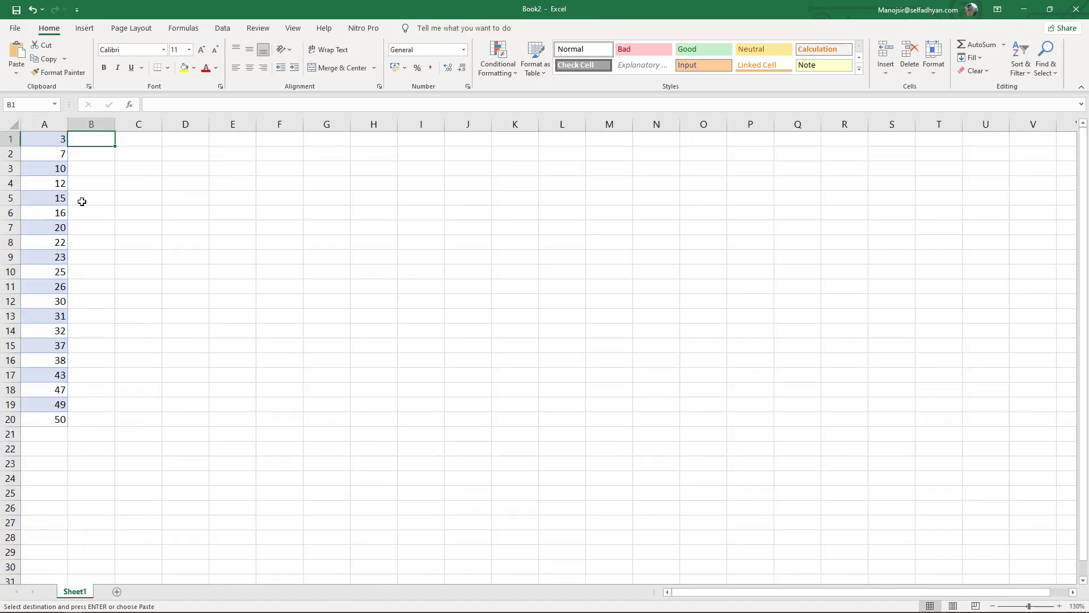
- Enter =MATCH(ROW(A1),$A$1:$A$20,0) in B1, which returns #N/A
{"action": "left_click_drag", "start_coordinate": [53, 142], "coordinate": [44, 418]}
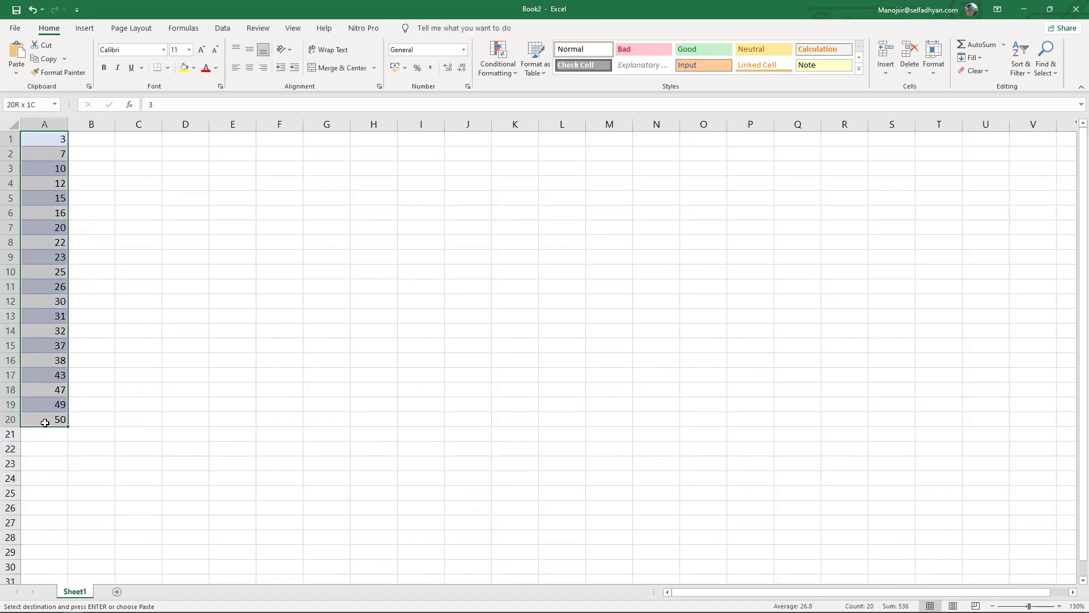
{"action": "left_click", "coordinate": [88, 139]}
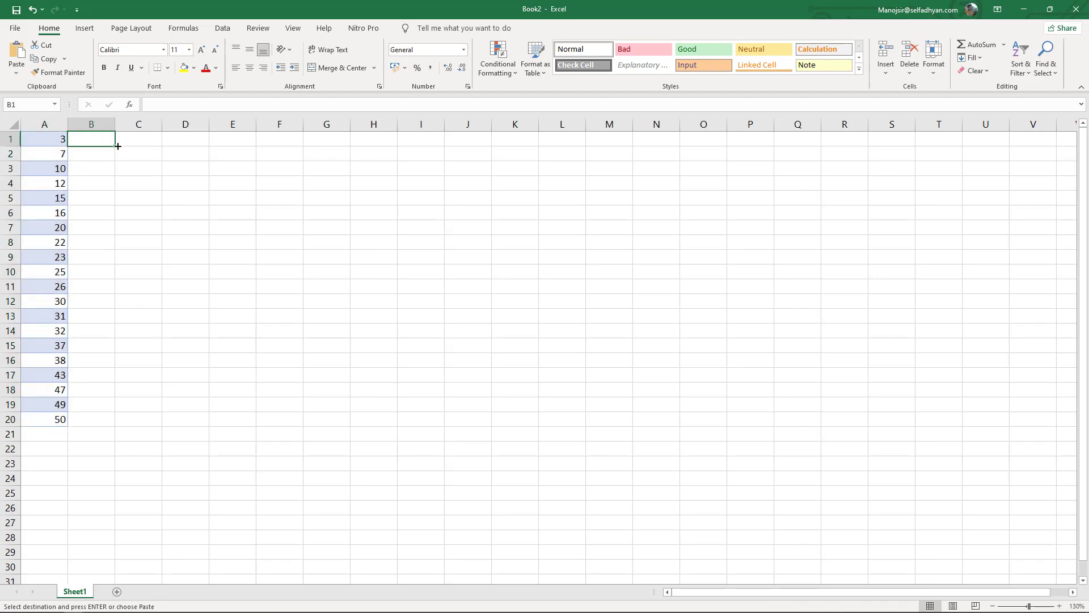
{"action": "type", "text": "="}
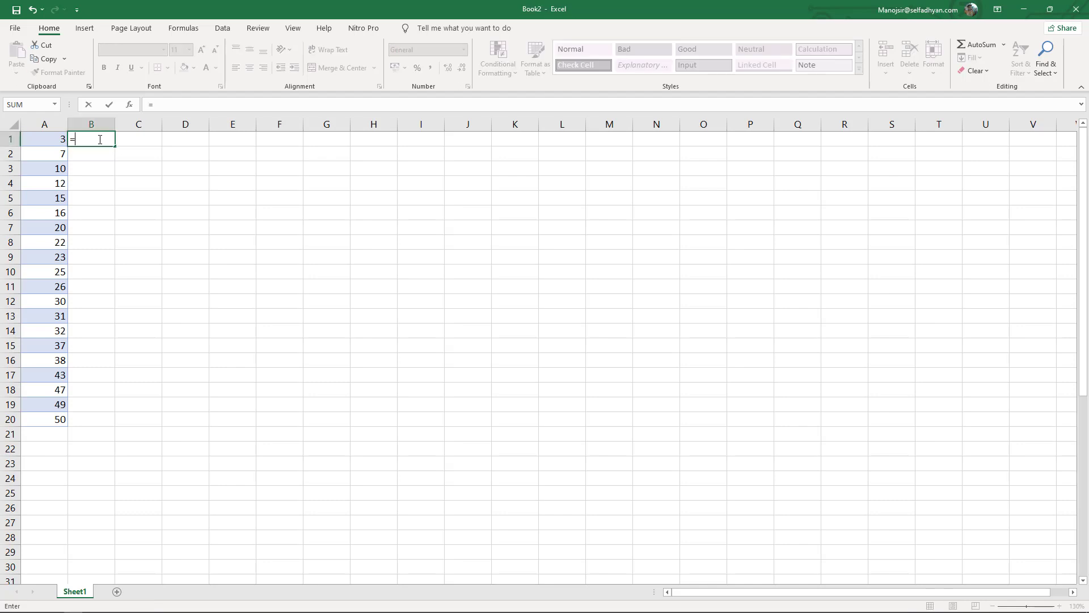
{"action": "type", "text": "MATCH"}
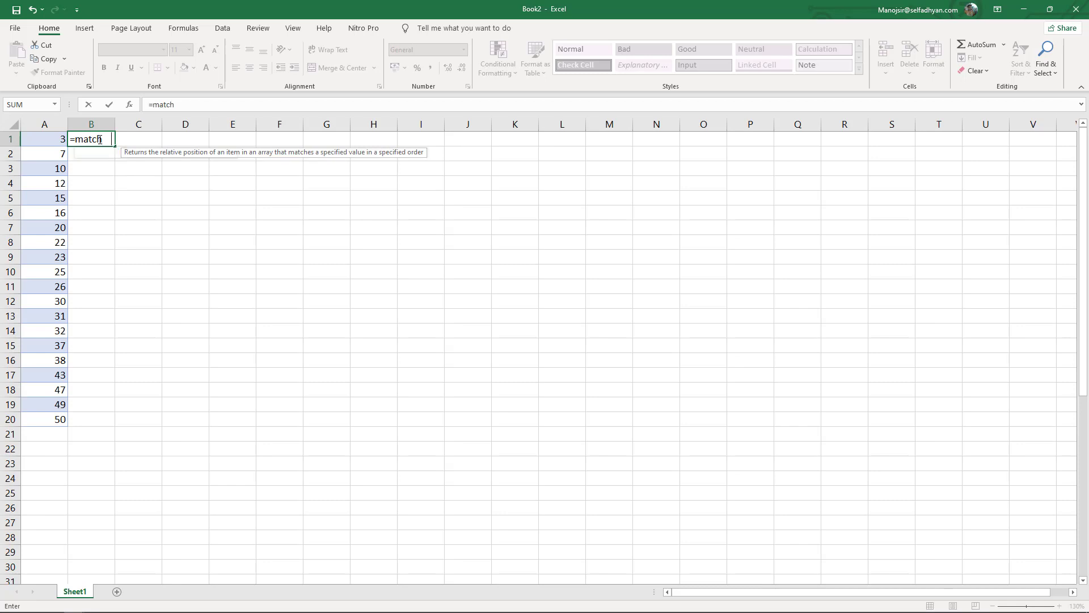
{"action": "type", "text": "("}
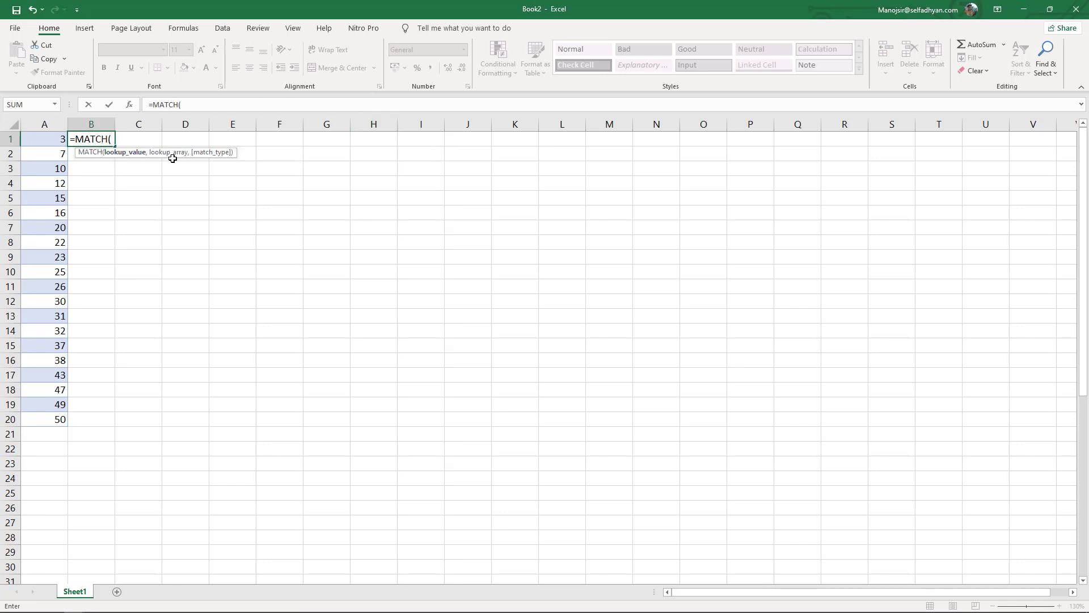
{"action": "type", "text": "row"}
{"action": "key", "text": "Tab"}
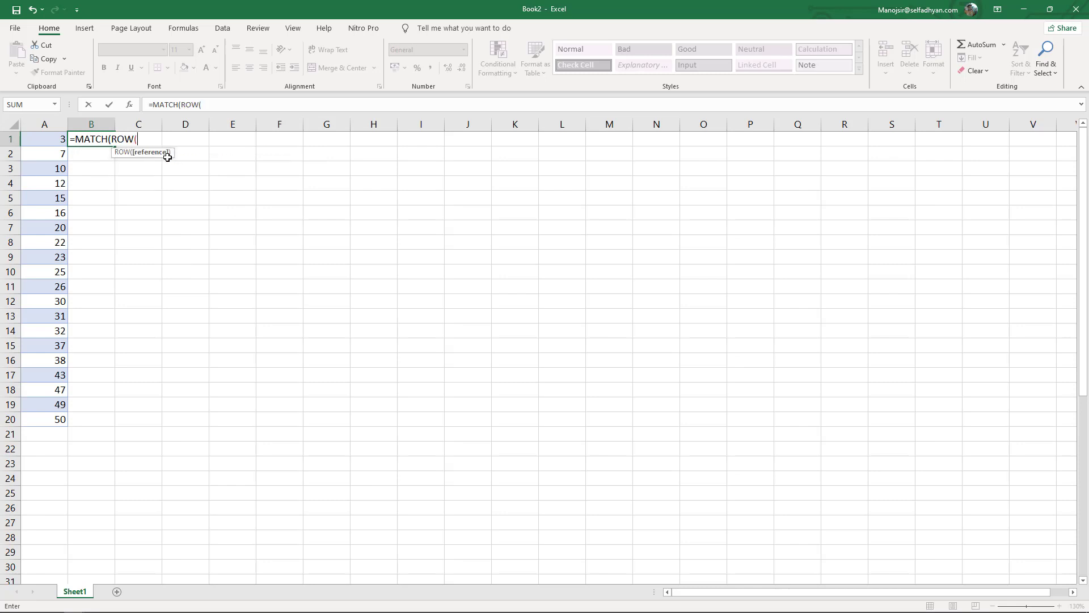
{"action": "left_click", "coordinate": [45, 139]}
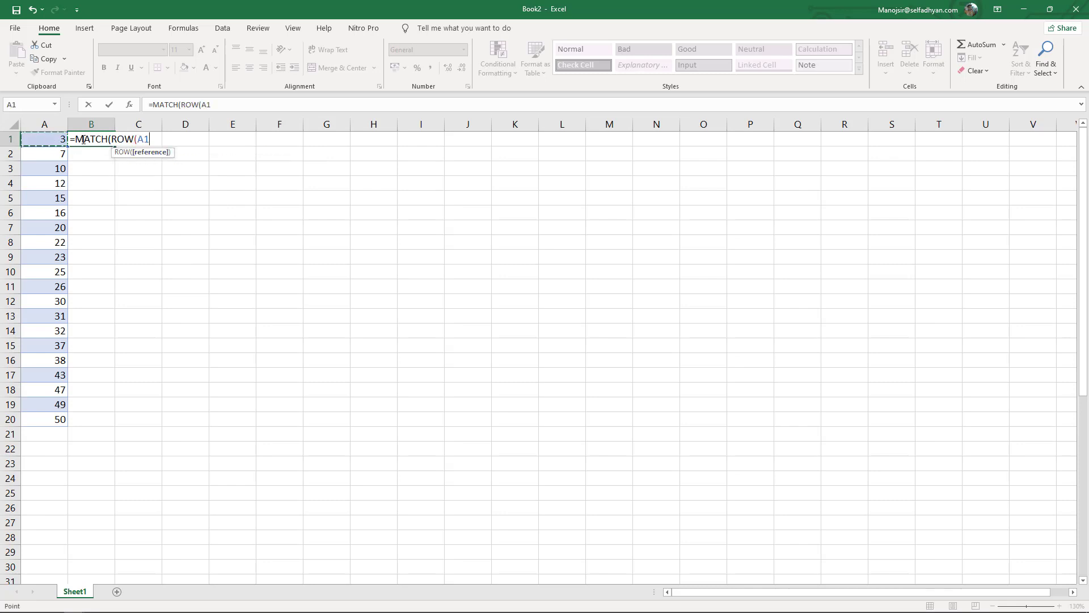
{"action": "type", "text": ")"}
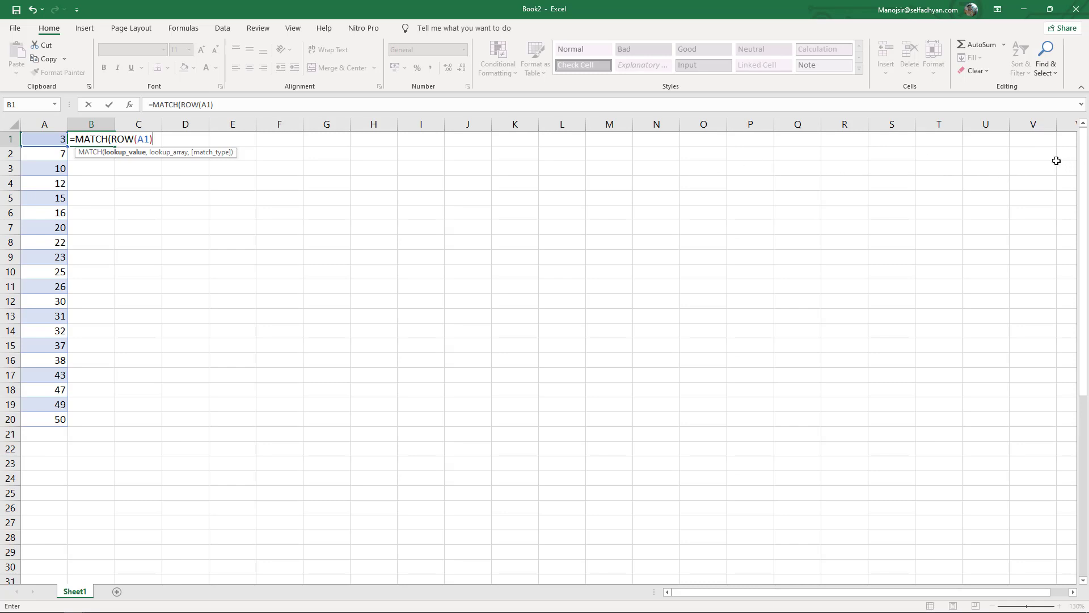
{"action": "type", "text": ","}
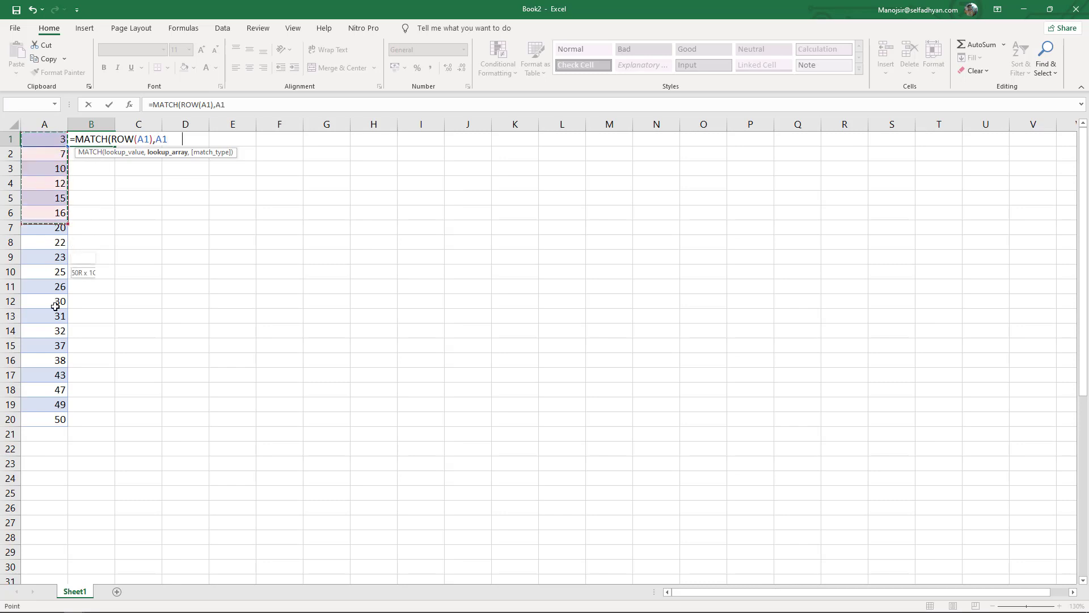
{"action": "left_click_drag", "start_coordinate": [48, 141], "coordinate": [59, 419]}
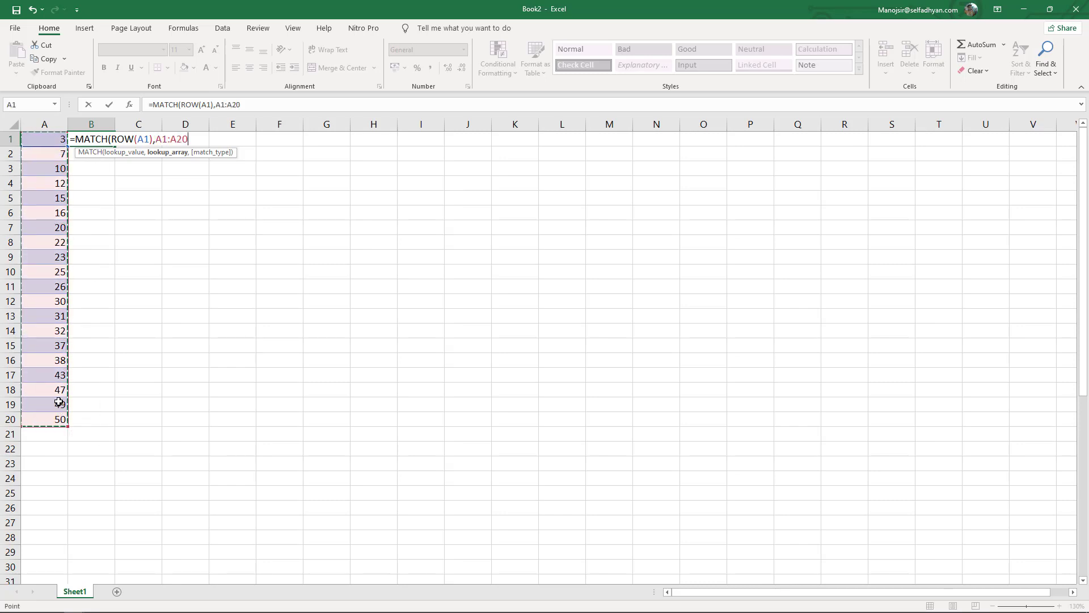
{"action": "key", "text": "F4"}
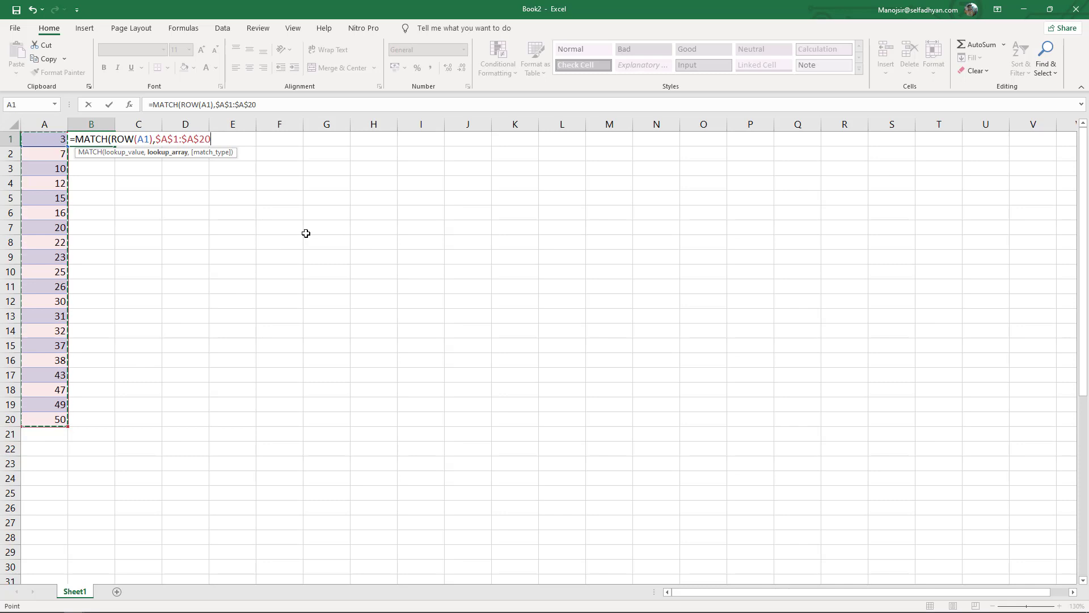
{"action": "type", "text": ","}
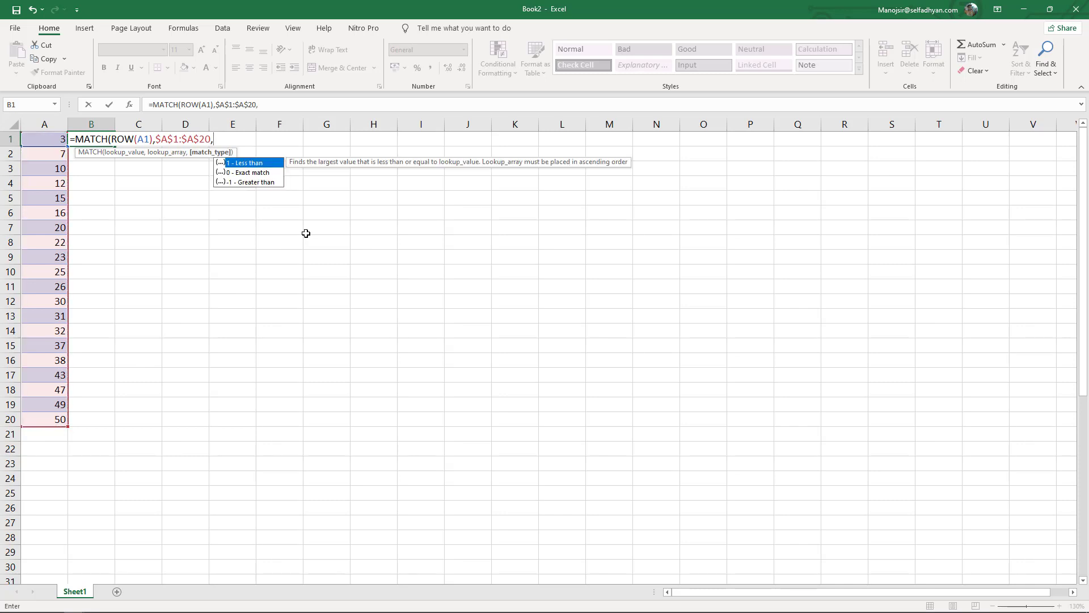
{"action": "type", "text": "0"}
{"action": "type", "text": ")"}
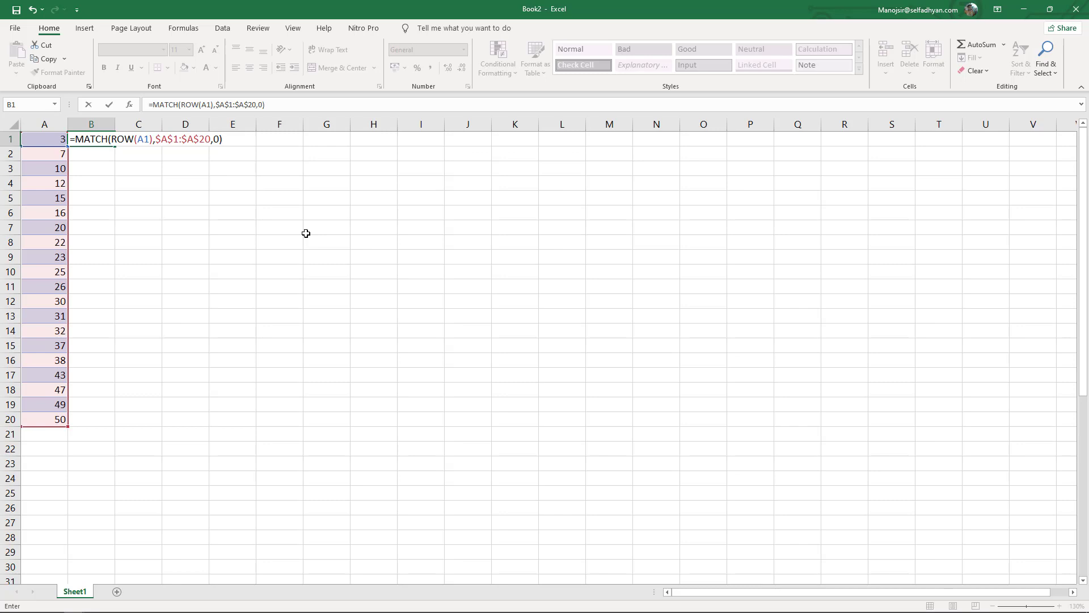
{"action": "key", "text": "Return"}
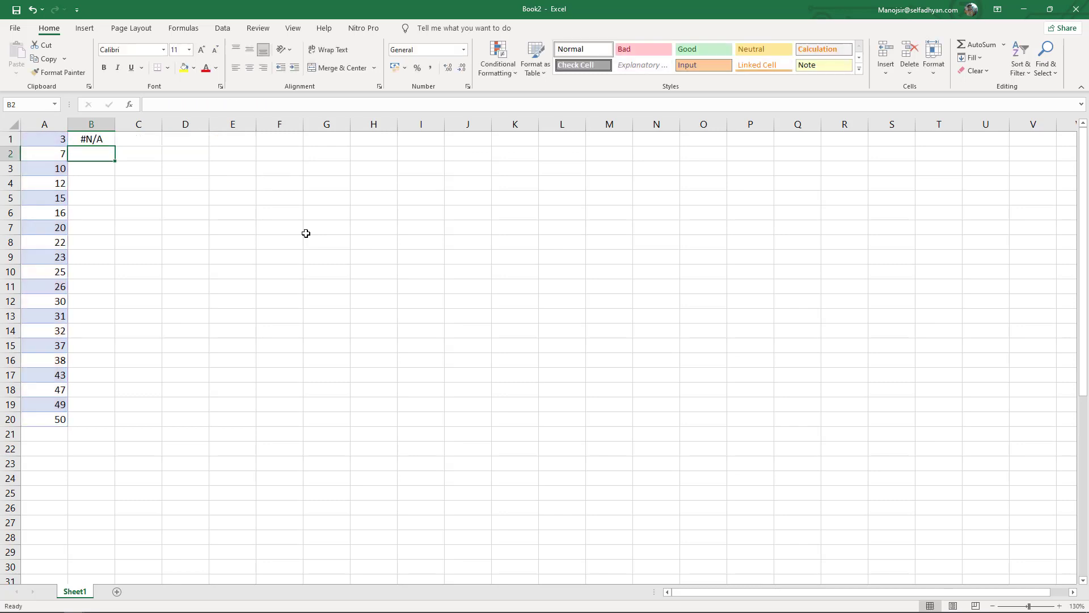
- Fill the B1 MATCH formula down through B50 with Ctrl+D
{"action": "left_click", "coordinate": [93, 139]}
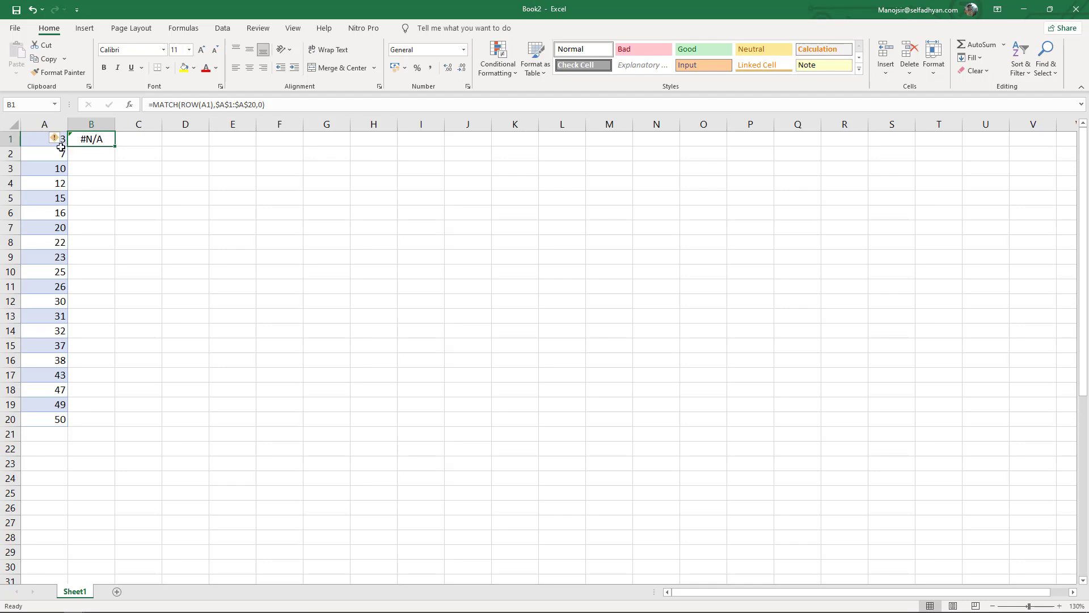
{"action": "scroll", "coordinate": [89, 195], "scroll_direction": "down", "scroll_amount": 4}
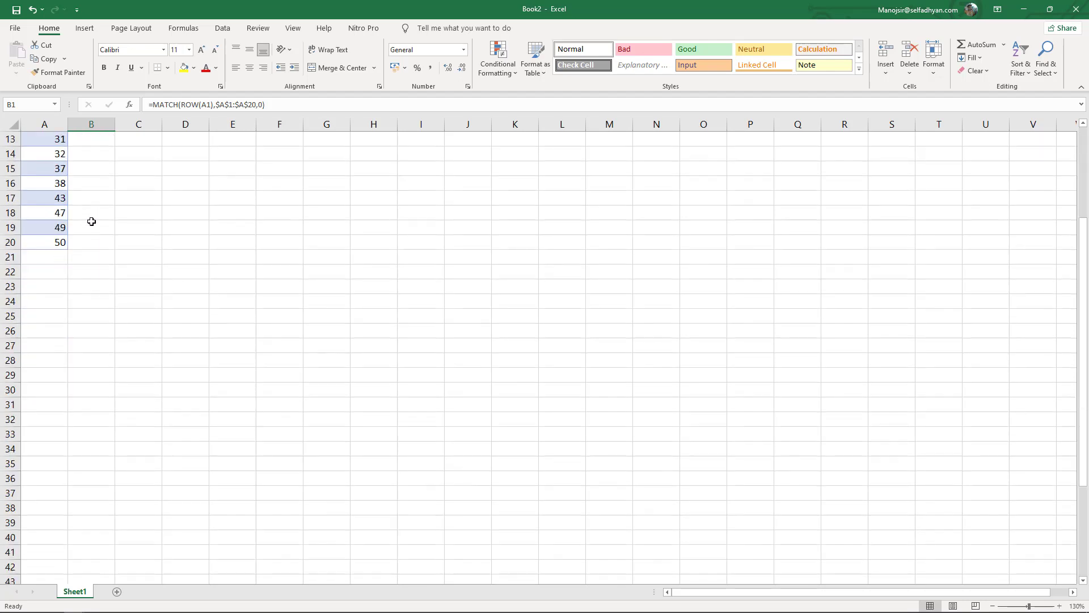
{"action": "scroll", "coordinate": [108, 272], "scroll_direction": "down", "scroll_amount": 4}
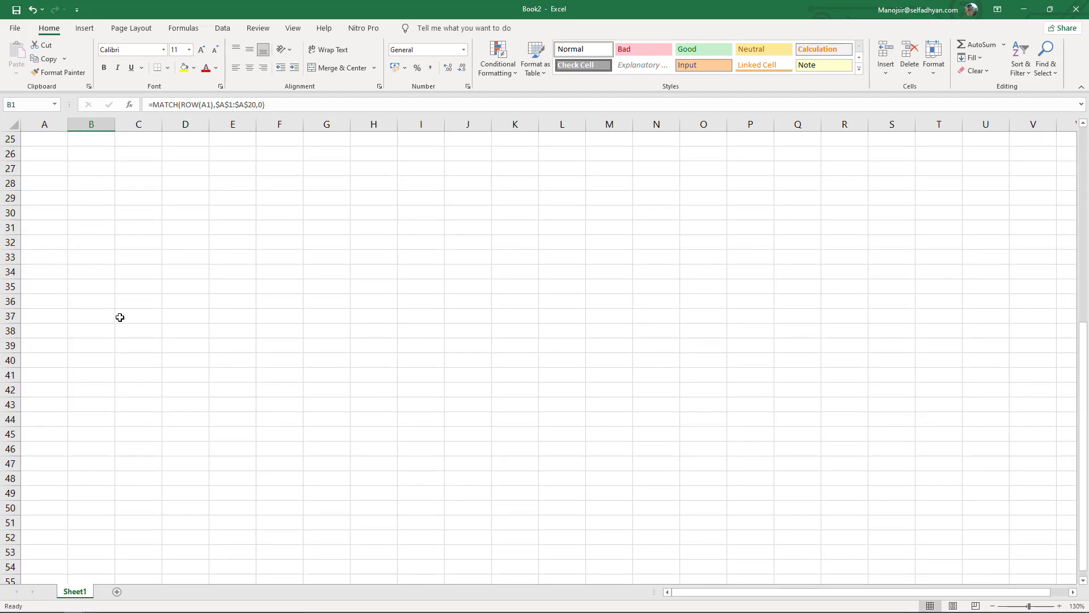
{"action": "left_click", "coordinate": [102, 501], "text": "shift"}
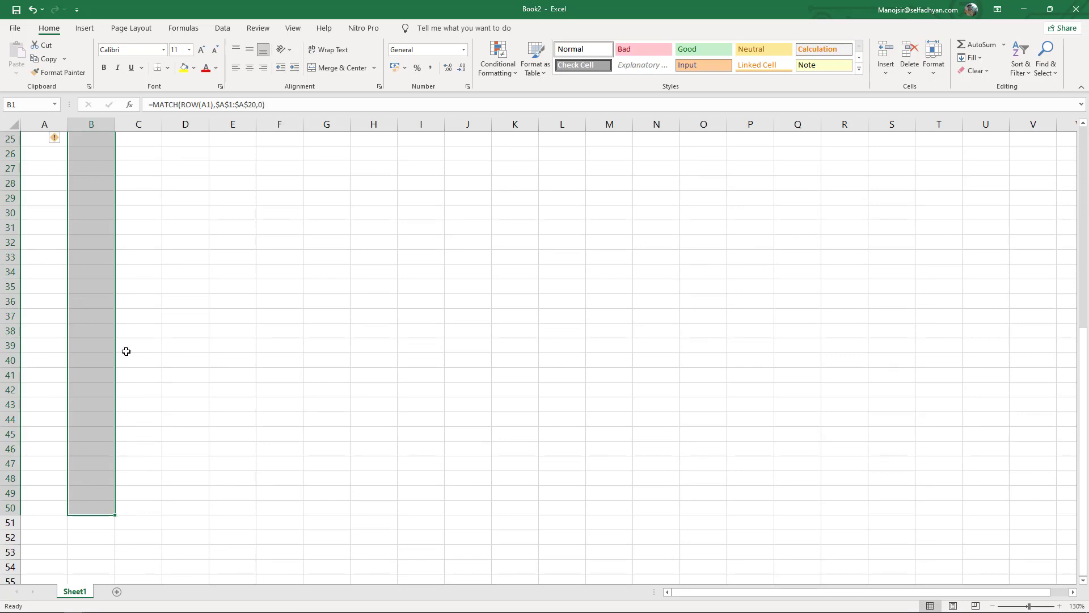
{"action": "key", "text": "ctrl+d"}
{"action": "key", "text": "ctrl+q"}
- Check the copied formulas in B3, B7, B10 and B12 against the original in B1
{"action": "scroll", "coordinate": [103, 215], "scroll_direction": "up", "scroll_amount": 6}
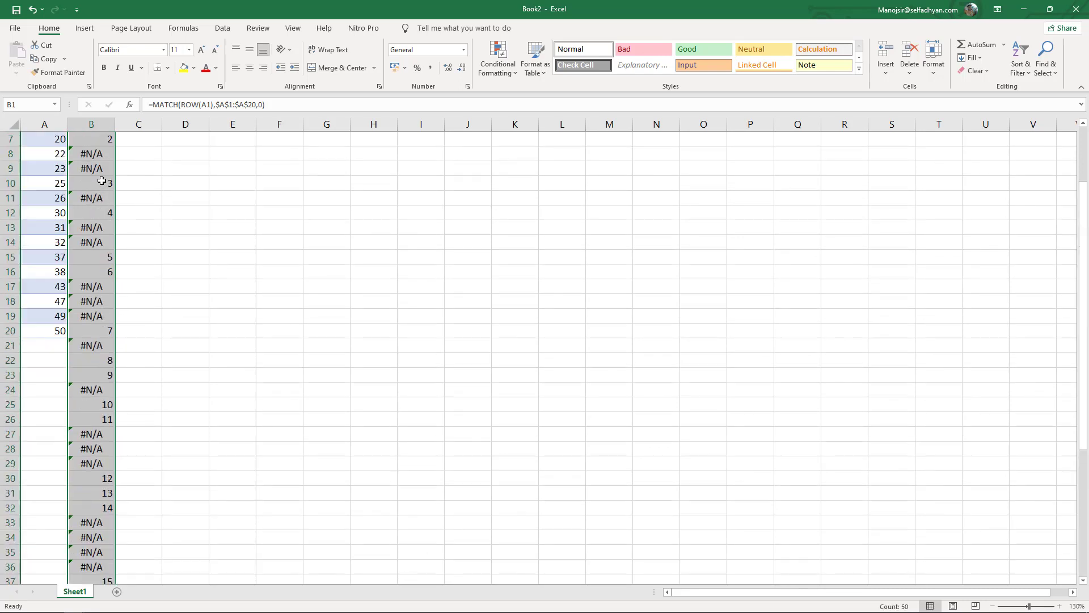
{"action": "scroll", "coordinate": [101, 170], "scroll_direction": "up", "scroll_amount": 2}
{"action": "left_click", "coordinate": [101, 167]}
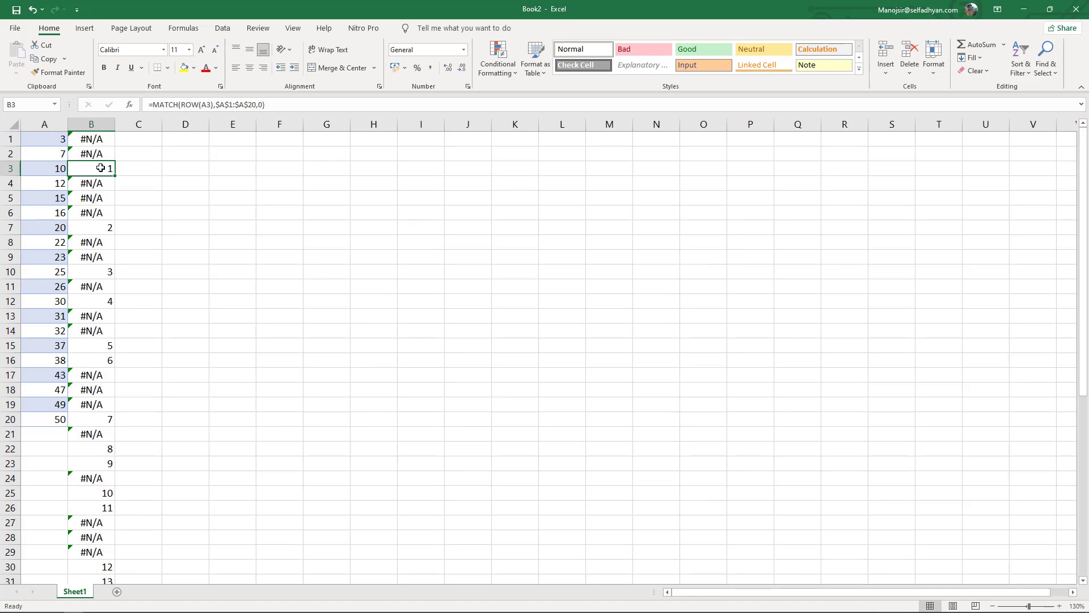
{"action": "left_click", "coordinate": [101, 230]}
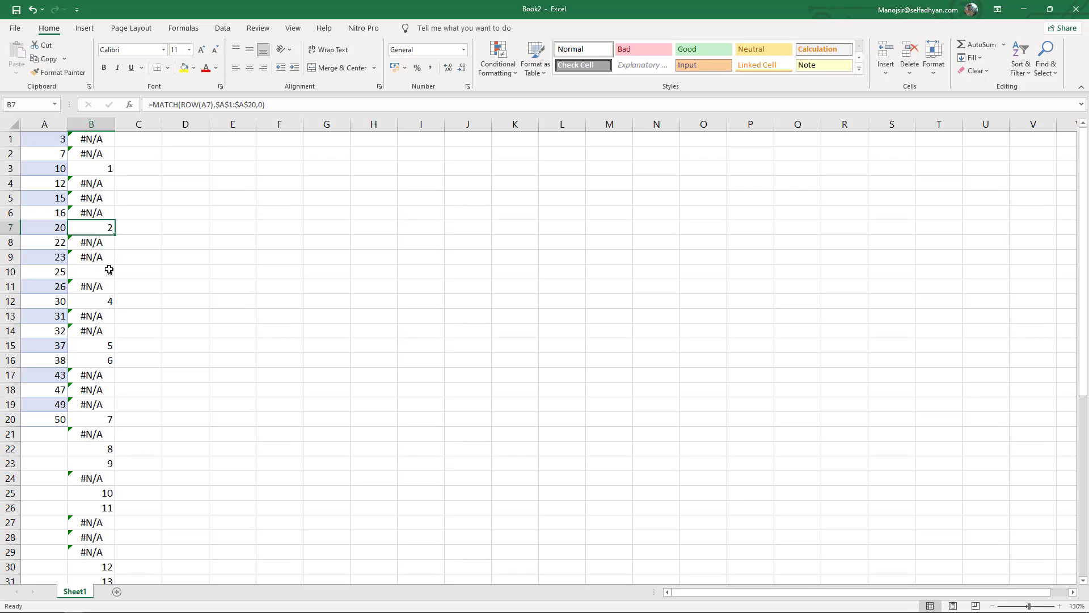
{"action": "left_click", "coordinate": [108, 272]}
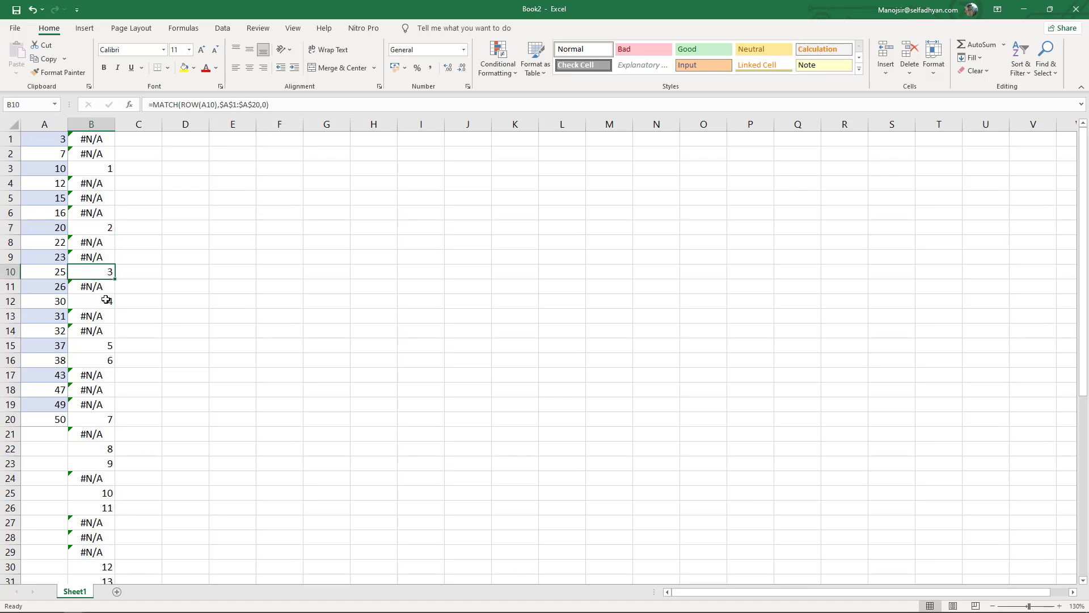
{"action": "left_click", "coordinate": [106, 299]}
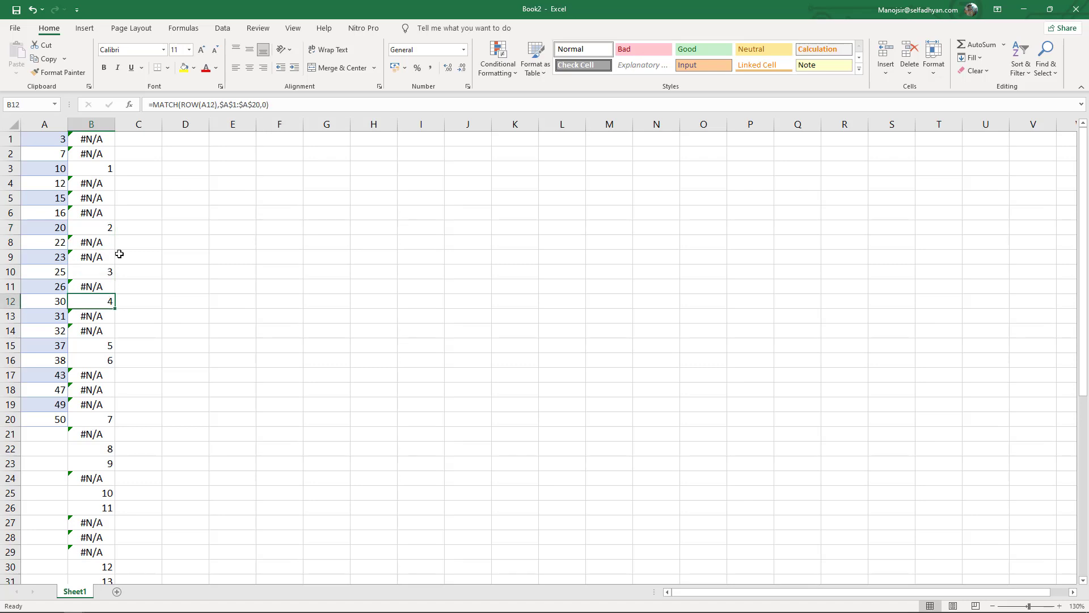
{"action": "left_click", "coordinate": [105, 136]}
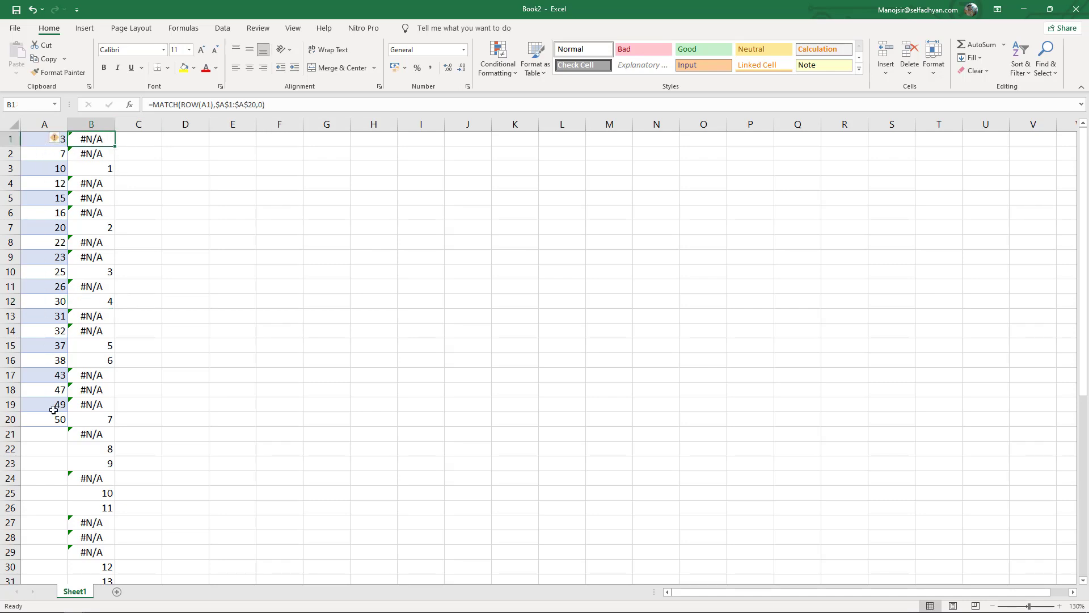
- Recheck B3 against B1, then step through B7, B10, B11 and B12
{"action": "left_click", "coordinate": [107, 170]}
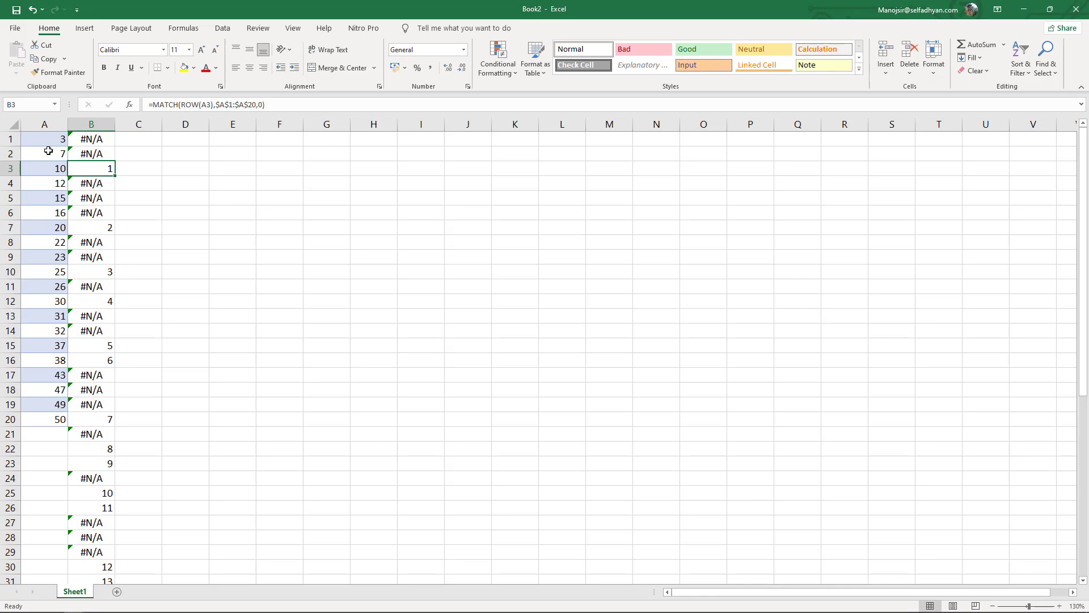
{"action": "left_click", "coordinate": [95, 139]}
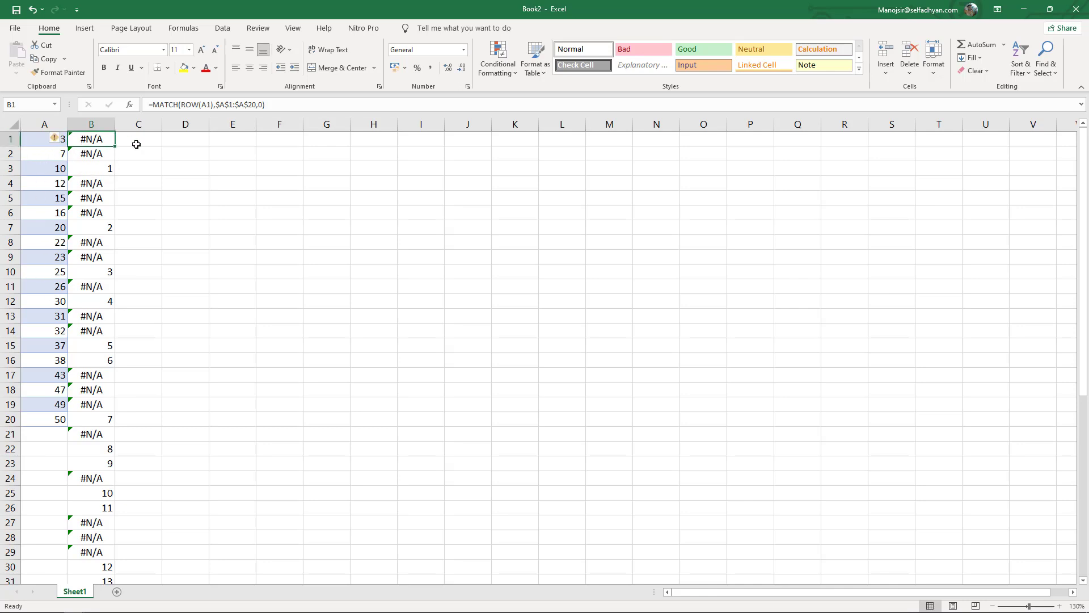
{"action": "left_click", "coordinate": [109, 173]}
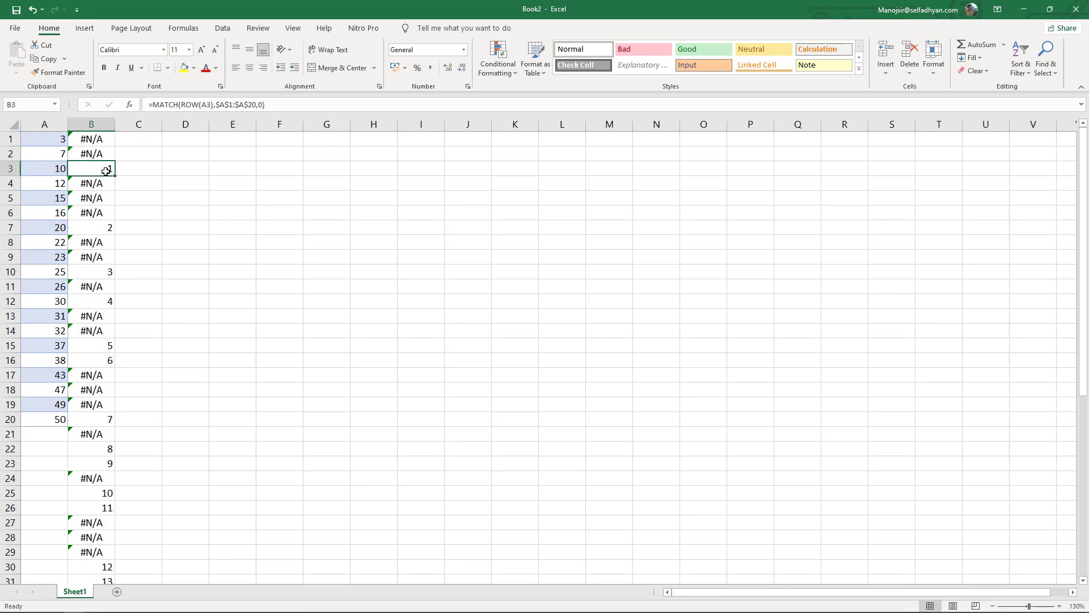
{"action": "left_click", "coordinate": [97, 225]}
{"action": "left_click", "coordinate": [108, 271]}
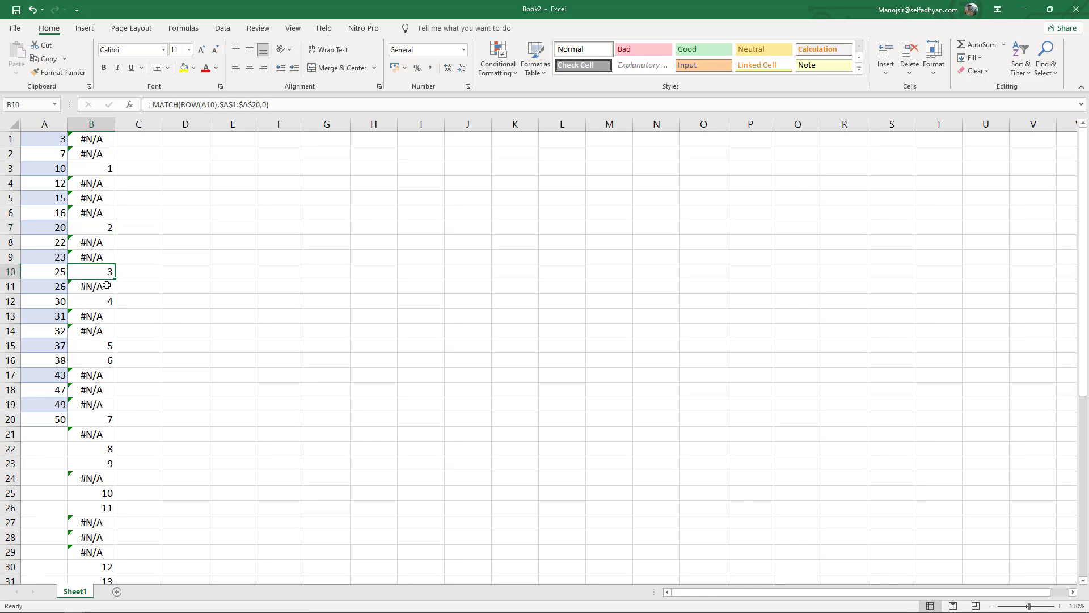
{"action": "left_click", "coordinate": [105, 286]}
{"action": "left_click", "coordinate": [105, 301]}
{"action": "left_click", "coordinate": [141, 140]}
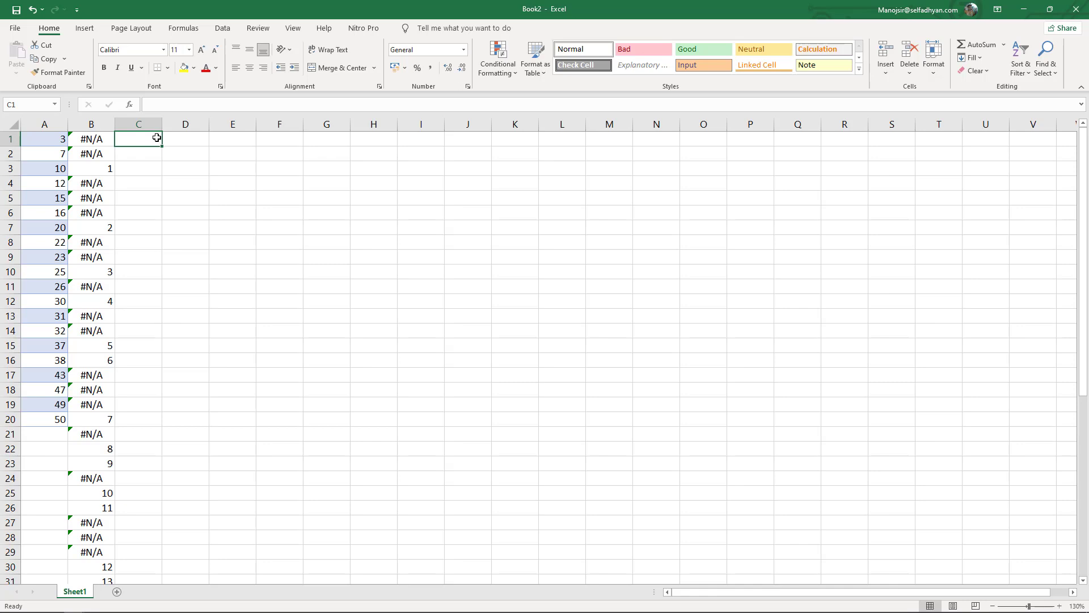
- Enter =IF(IFERROR(B1,0),"",ROW(A1)) in C1 so it returns 1
{"action": "type", "text": "=IF("}
{"action": "type", "text": "if"}
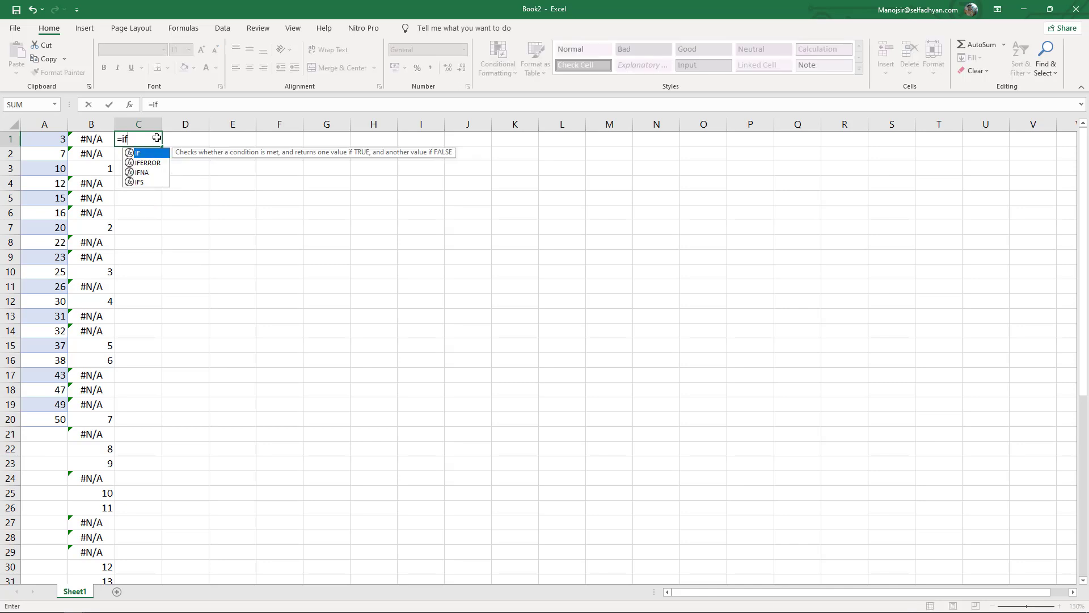
{"action": "key", "text": "Tab"}
{"action": "type", "text": "ife"}
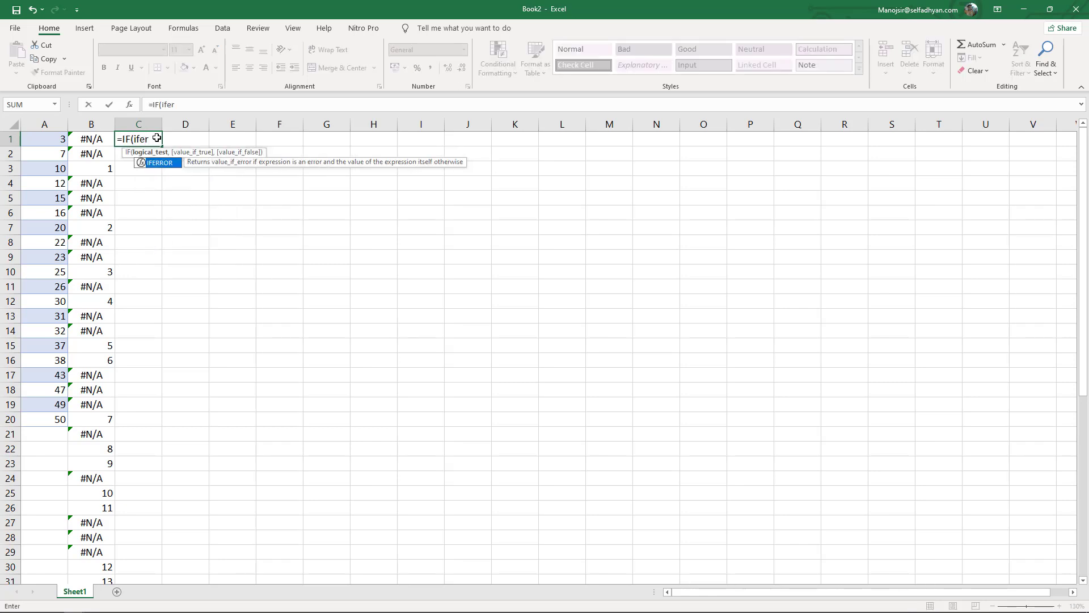
{"action": "key", "text": "Tab"}
{"action": "left_click", "coordinate": [88, 142]}
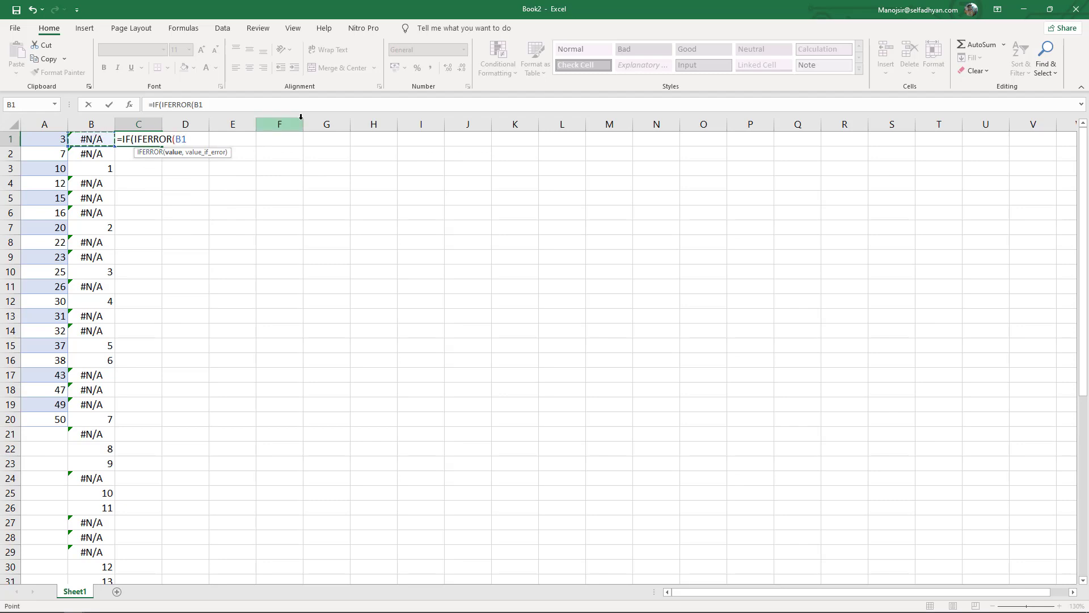
{"action": "type", "text": ","}
{"action": "type", "text": "0),"}
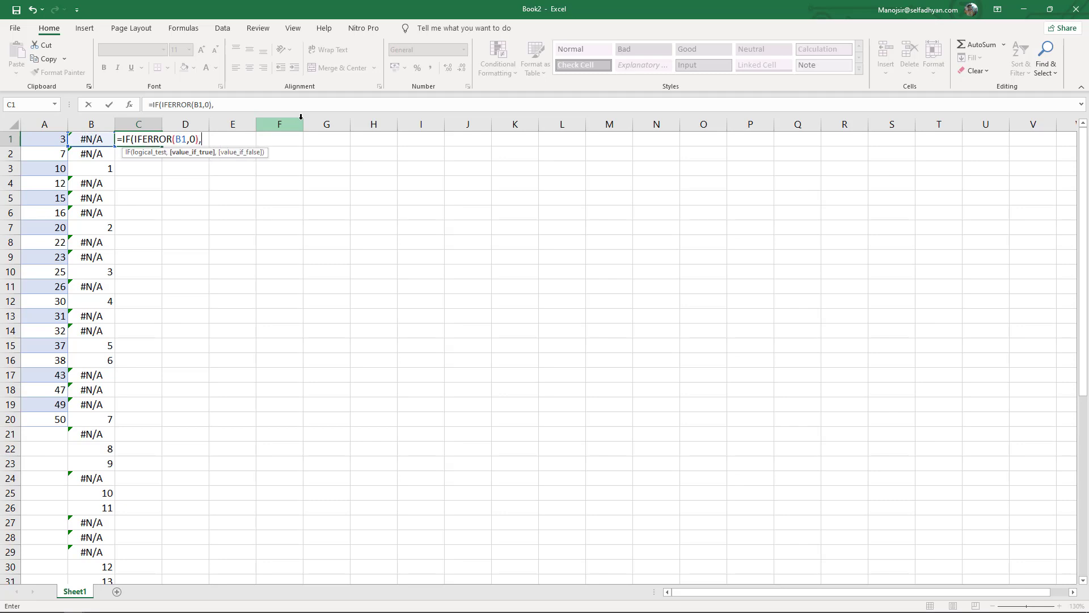
{"action": "type", "text": "\"\""}
{"action": "type", "text": ",RO"}
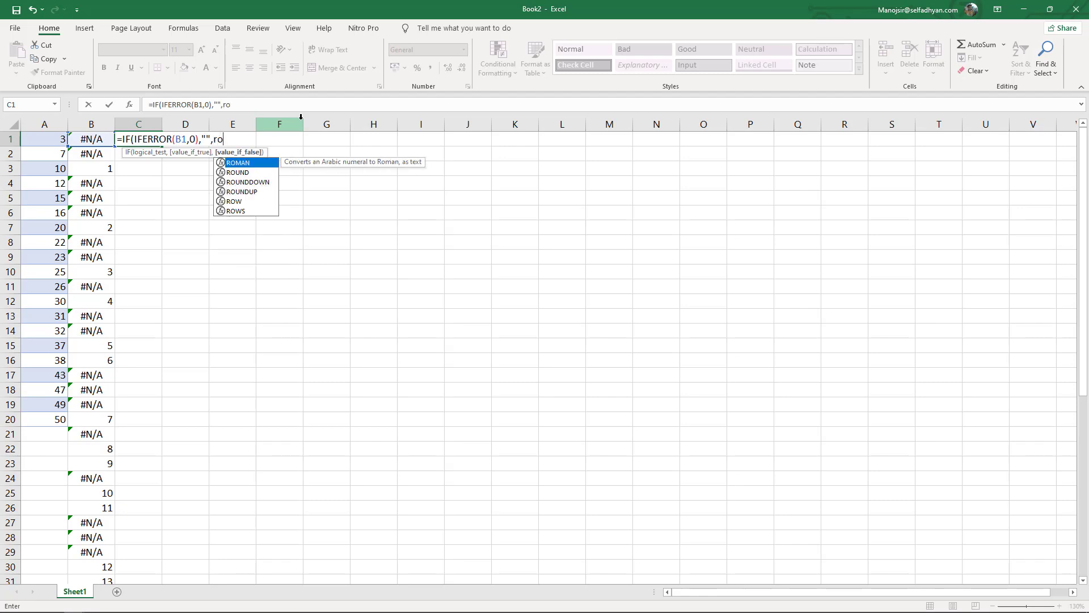
{"action": "type", "text": "W("}
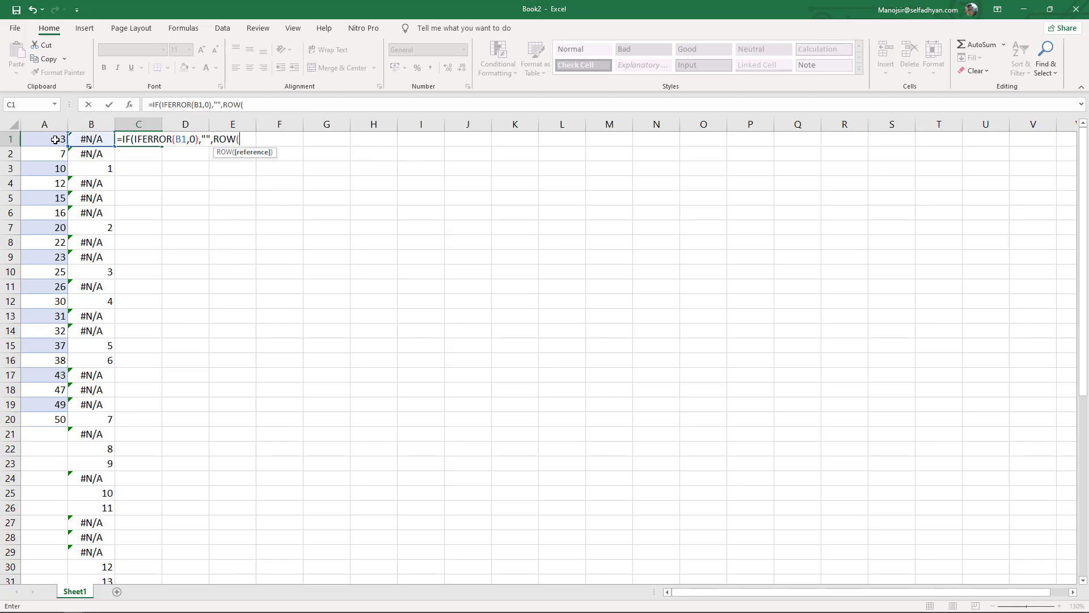
{"action": "left_click", "coordinate": [55, 140]}
{"action": "type", "text": ")"}
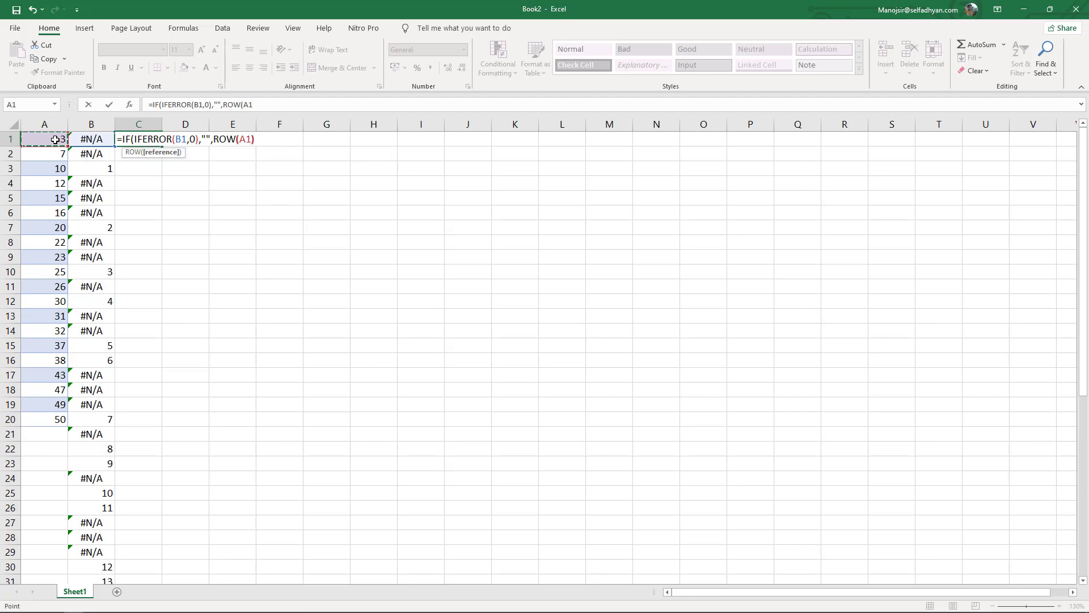
{"action": "type", "text": ")"}
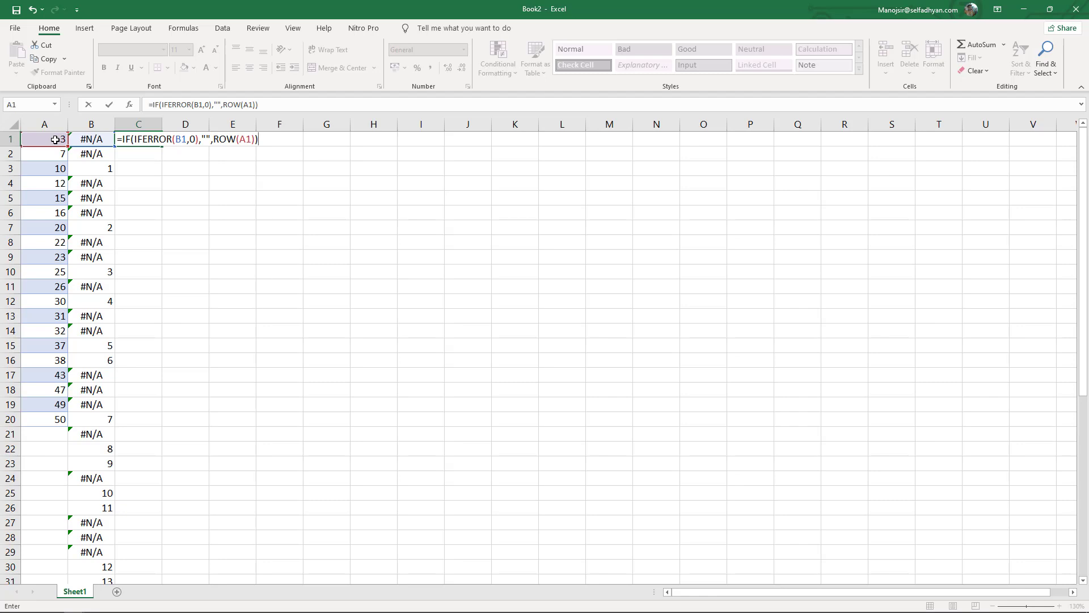
{"action": "key", "text": "Return"}
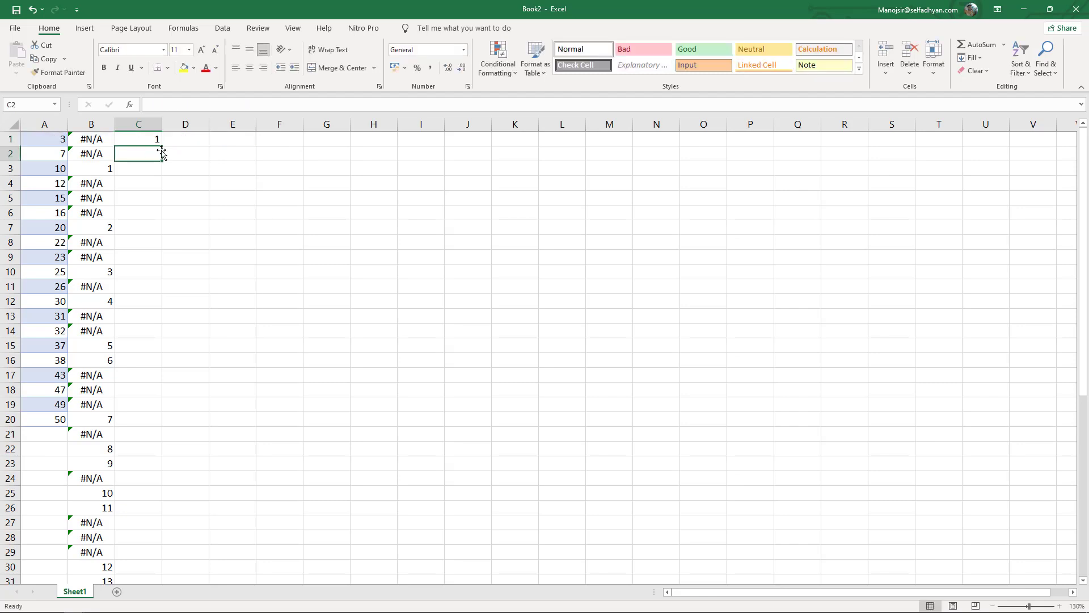
- Fill the C1 IF formula down through C50 with Ctrl+D
{"action": "left_click", "coordinate": [153, 138]}
{"action": "scroll", "coordinate": [152, 170], "scroll_direction": "down", "scroll_amount": 5}
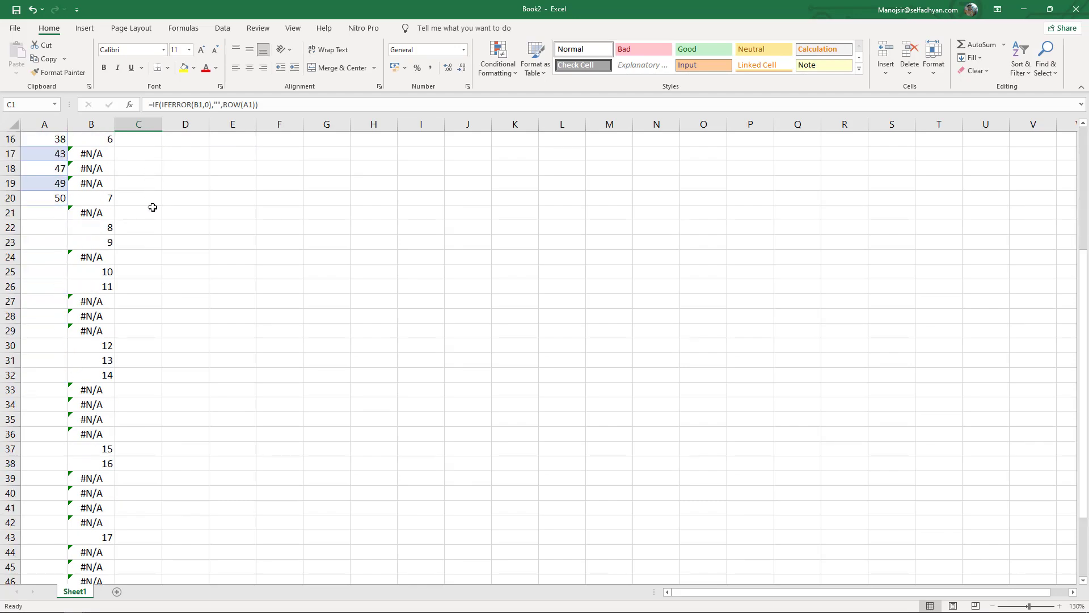
{"action": "scroll", "coordinate": [160, 309], "scroll_direction": "down", "scroll_amount": 4}
{"action": "left_click", "coordinate": [140, 460], "text": "shift"}
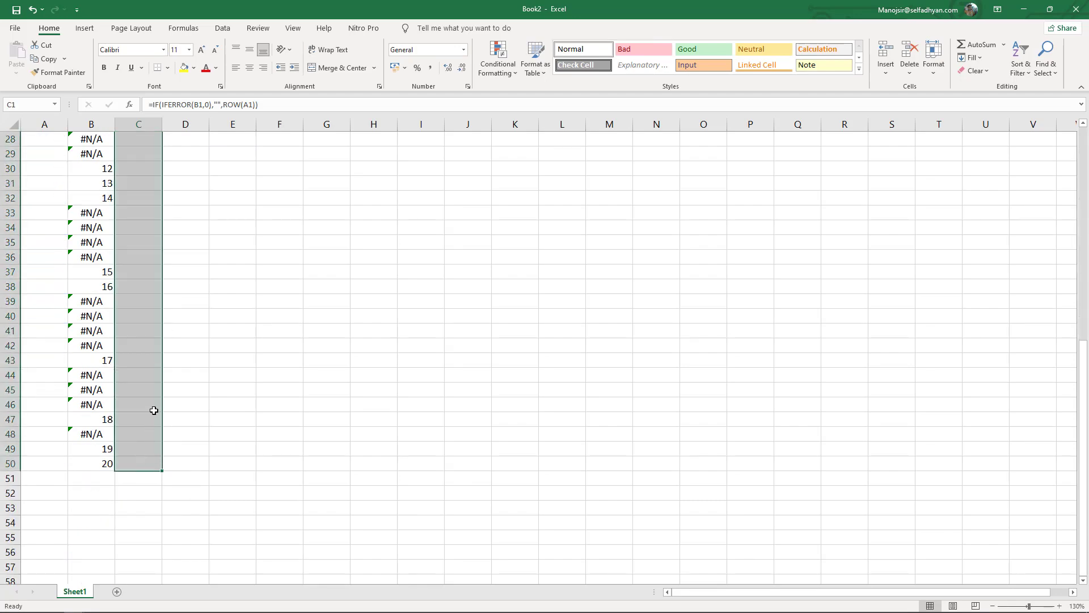
{"action": "key", "text": "ctrl+d"}
- Review the filled results, then select and copy the whole of column C
{"action": "left_click", "coordinate": [148, 195]}
{"action": "scroll", "coordinate": [147, 195], "scroll_direction": "up", "scroll_amount": 4}
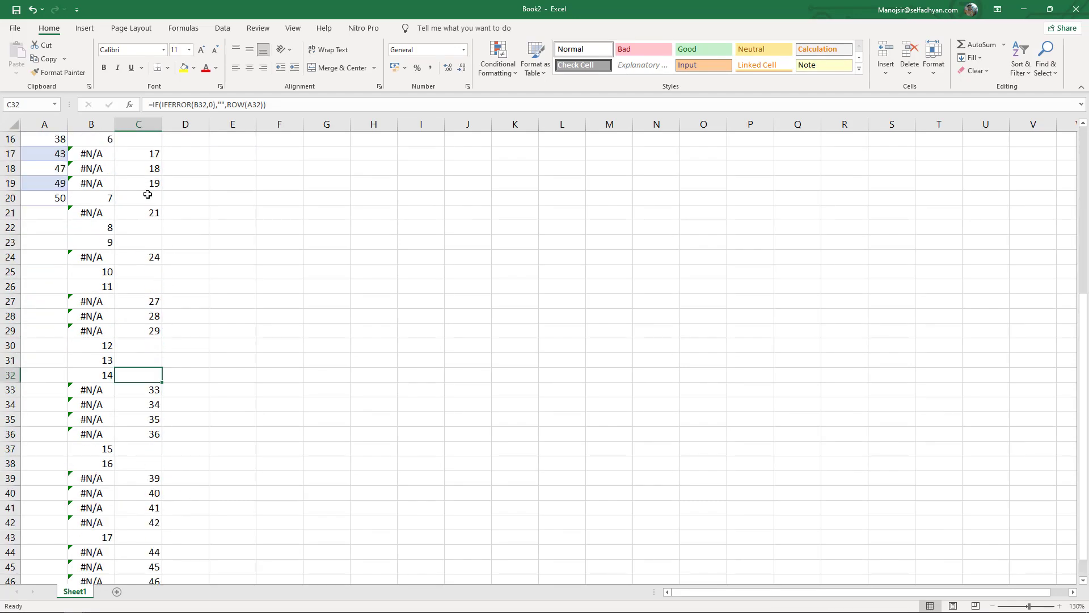
{"action": "scroll", "coordinate": [150, 195], "scroll_direction": "up", "scroll_amount": 5}
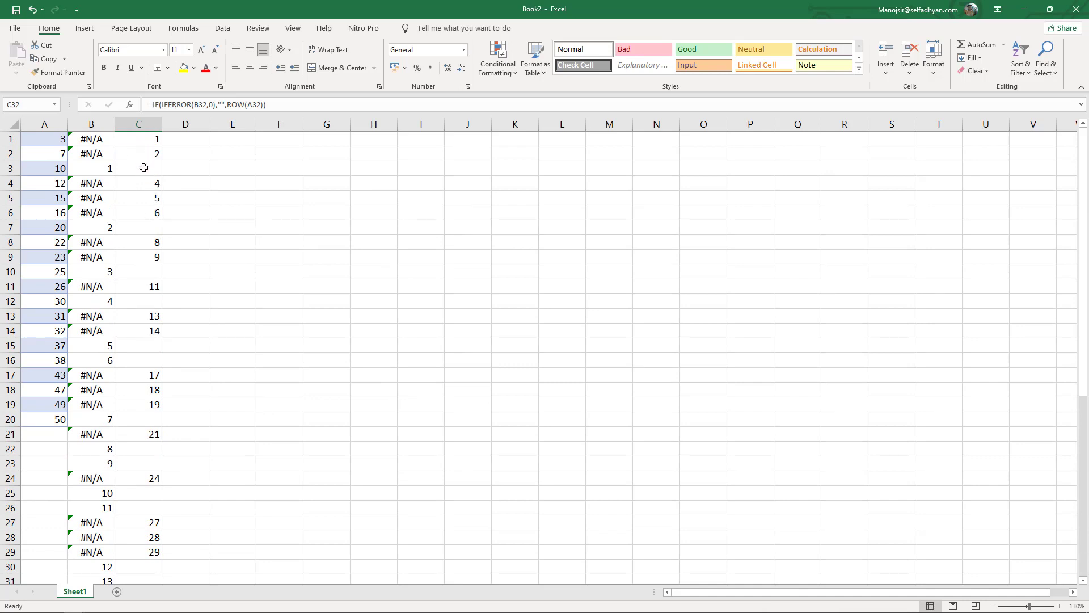
{"action": "left_click", "coordinate": [135, 133]}
{"action": "left_click", "coordinate": [139, 124]}
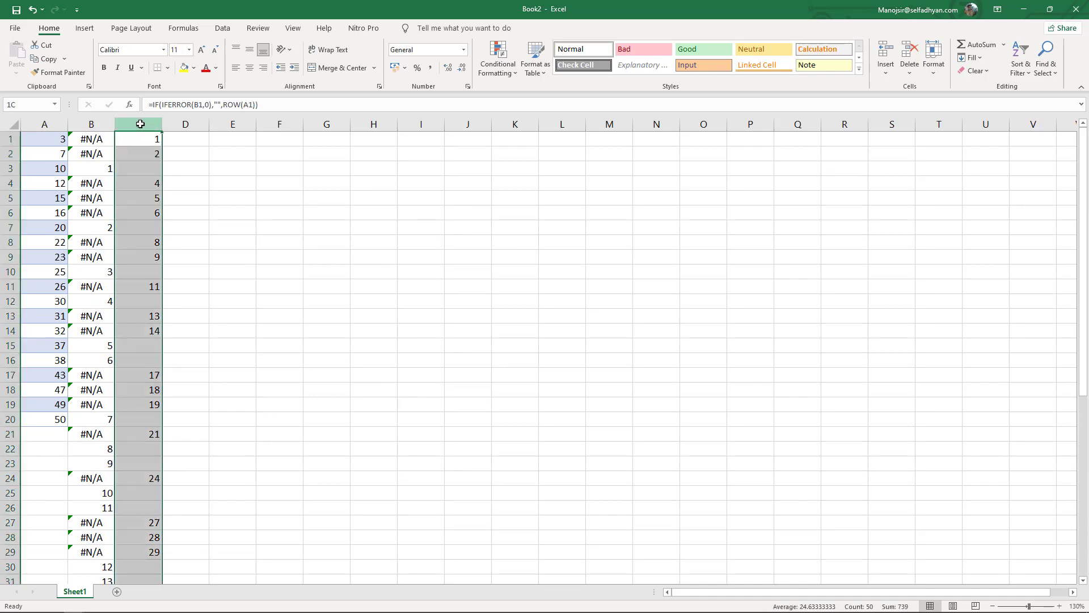
{"action": "key", "text": "ctrl+c"}
- Paste the copied column C into column D as values only
{"action": "left_click", "coordinate": [188, 139]}
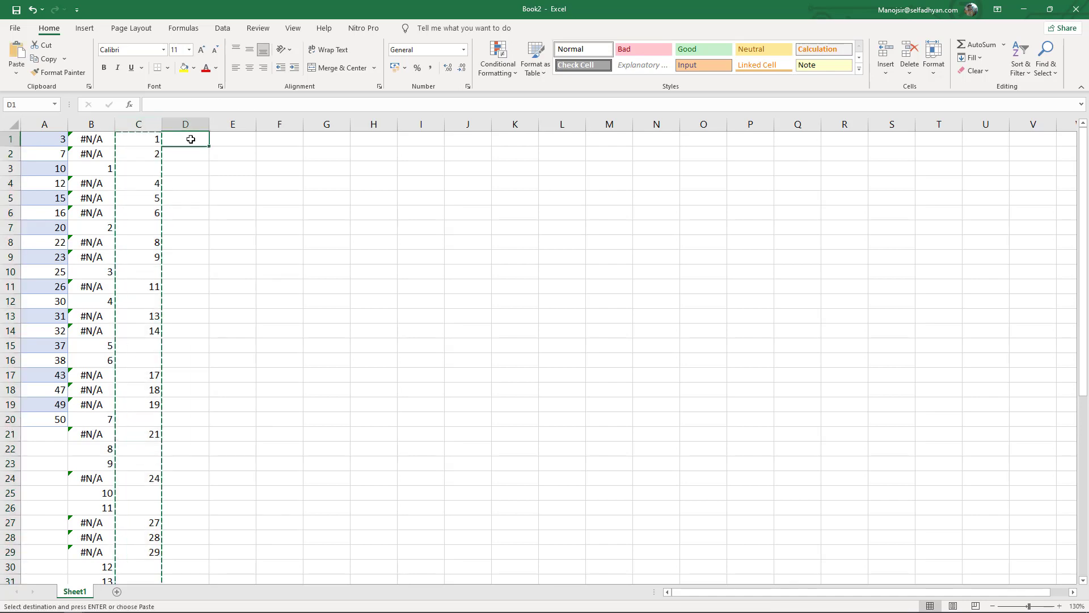
{"action": "left_click", "coordinate": [16, 72]}
{"action": "left_click", "coordinate": [16, 159]}
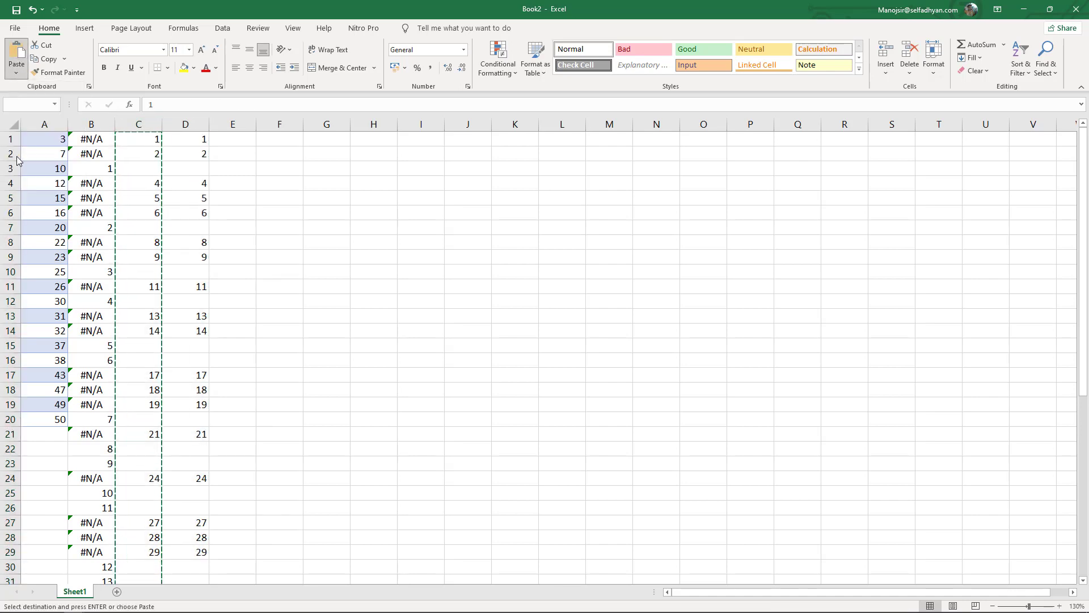
- Delete the formula columns B and C, leaving the values selected in column B
{"action": "left_click_drag", "start_coordinate": [139, 124], "coordinate": [91, 121]}
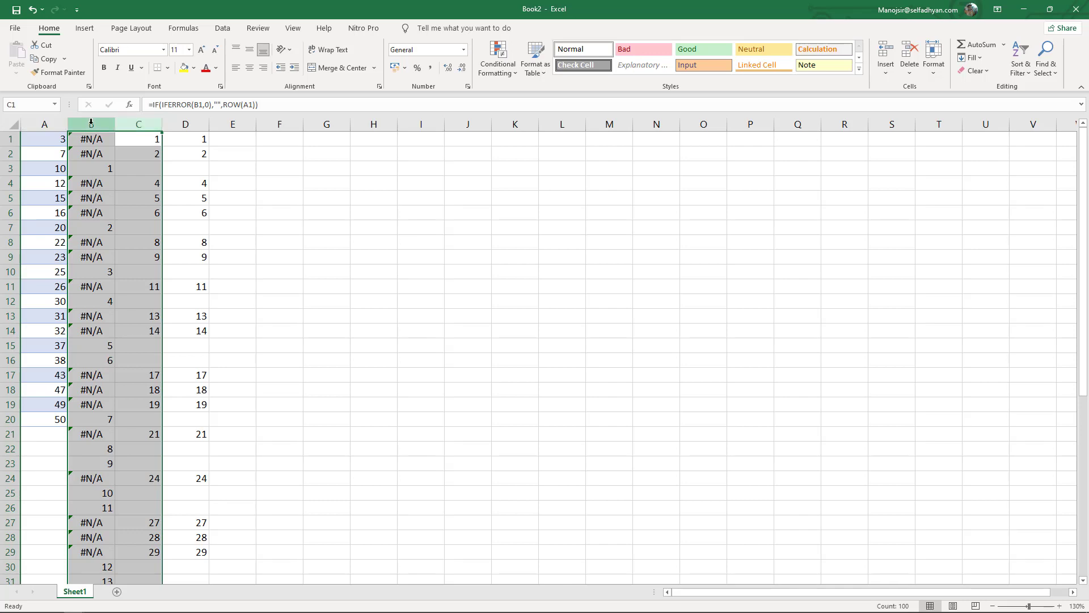
{"action": "key", "text": "ctrl+minus"}
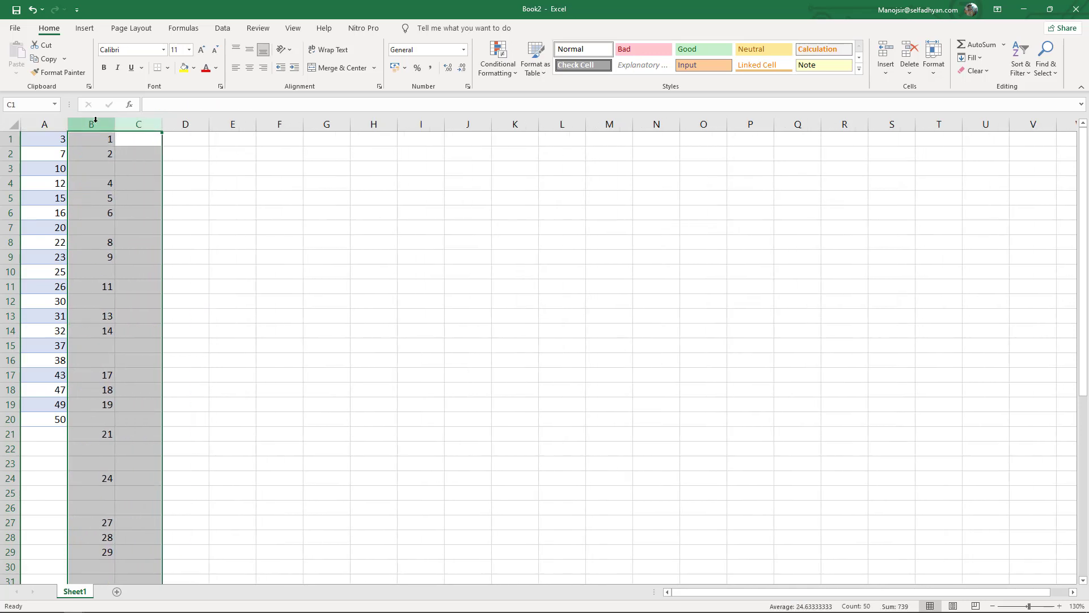
{"action": "left_click", "coordinate": [94, 121]}
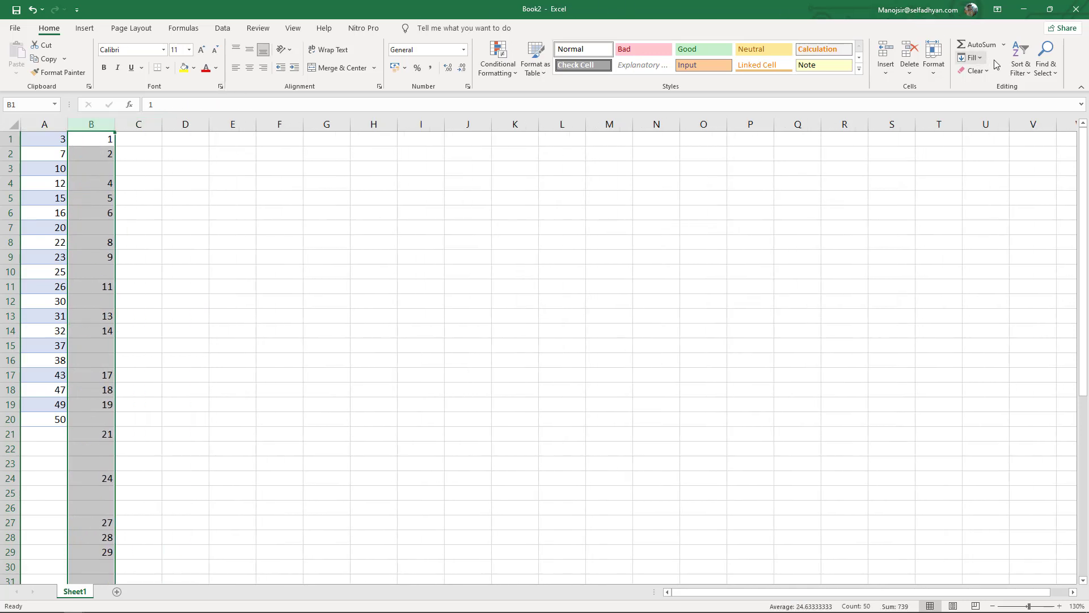
{"action": "left_click", "coordinate": [1020, 63]}
- Sort column B alone smallest to largest so the 30 missing numbers 1–48 fill B1:B30
{"action": "left_click", "coordinate": [1016, 92]}
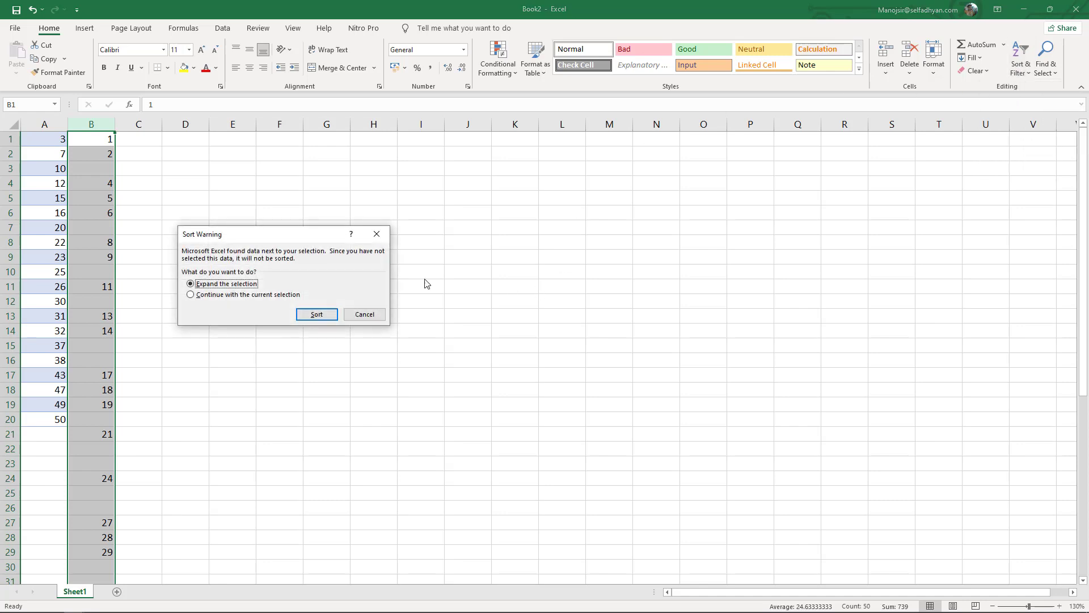
{"action": "left_click", "coordinate": [232, 296]}
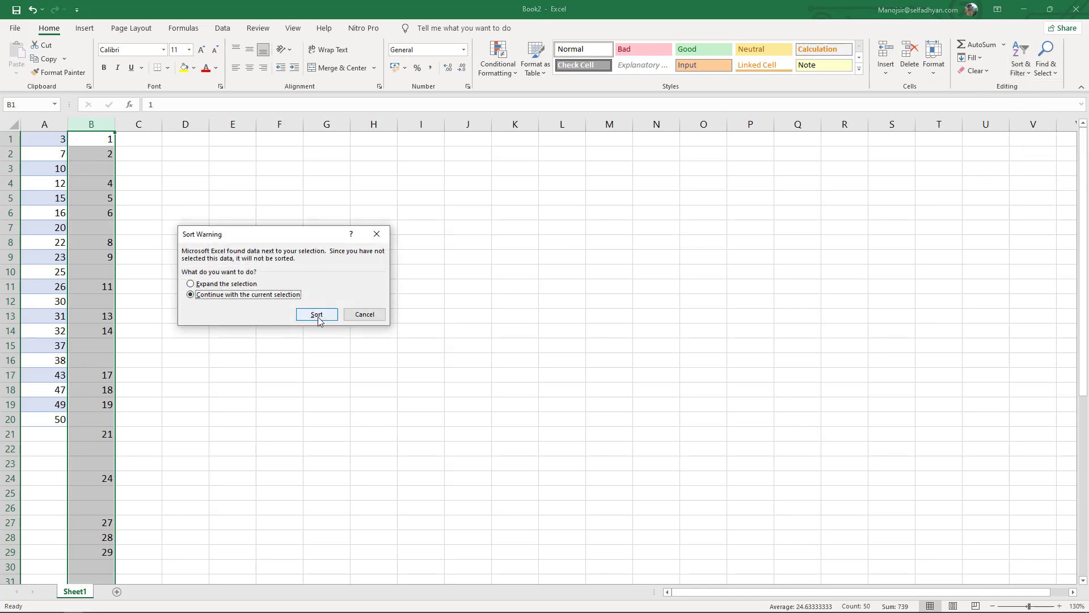
{"action": "left_click", "coordinate": [317, 315]}
{"action": "left_click", "coordinate": [96, 157]}
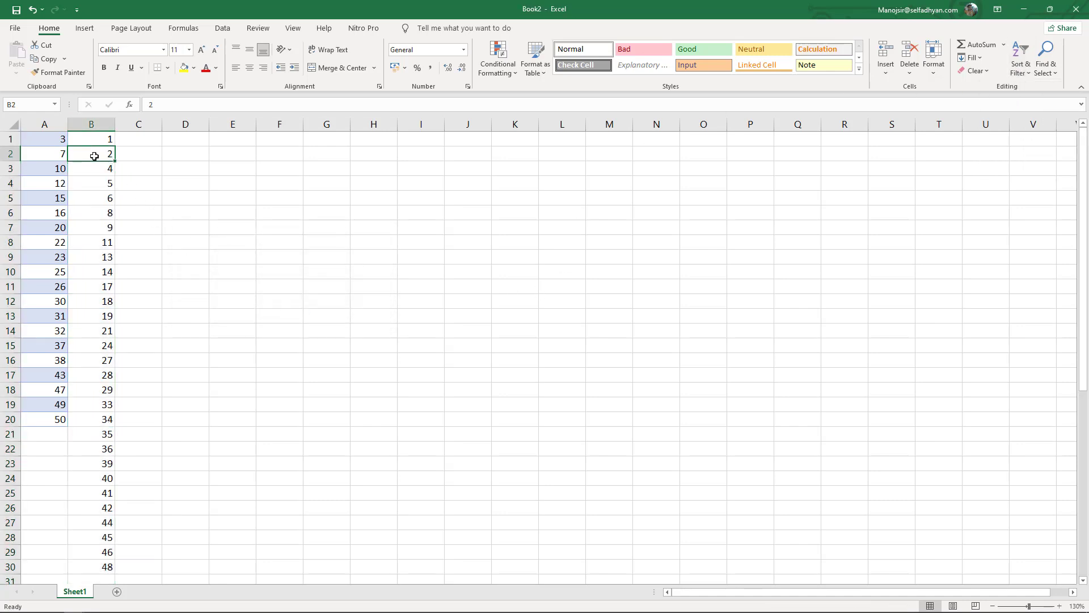
{"action": "scroll", "coordinate": [102, 205], "scroll_direction": "down", "scroll_amount": 4}
{"action": "scroll", "coordinate": [106, 238], "scroll_direction": "up", "scroll_amount": 4}
{"action": "left_click", "coordinate": [104, 147]}
{"action": "scroll", "coordinate": [122, 313], "scroll_direction": "down", "scroll_amount": 3}
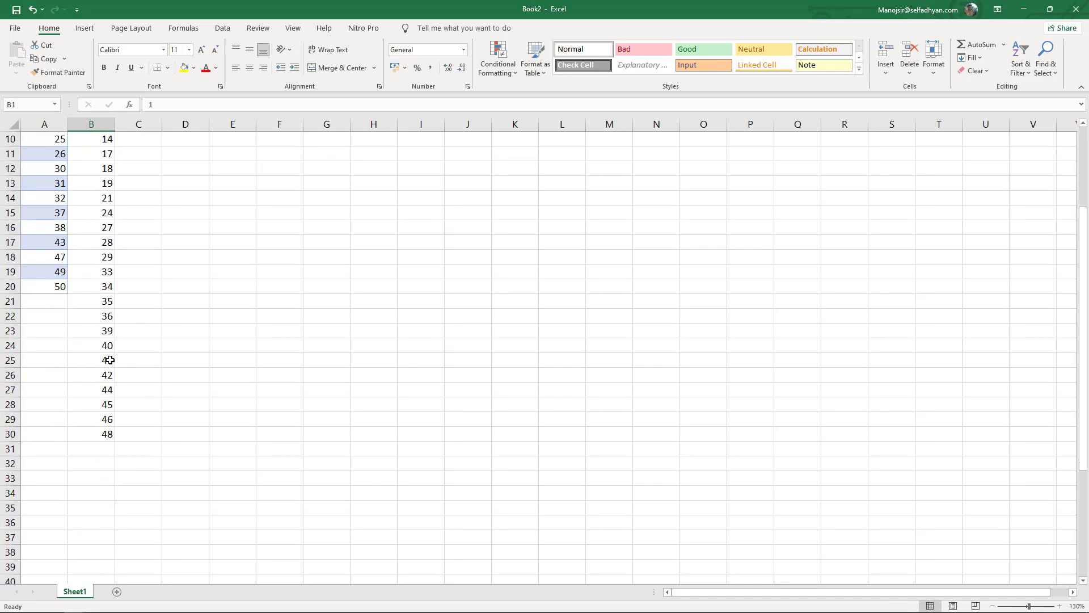
{"action": "scroll", "coordinate": [110, 355], "scroll_direction": "up", "scroll_amount": 3}
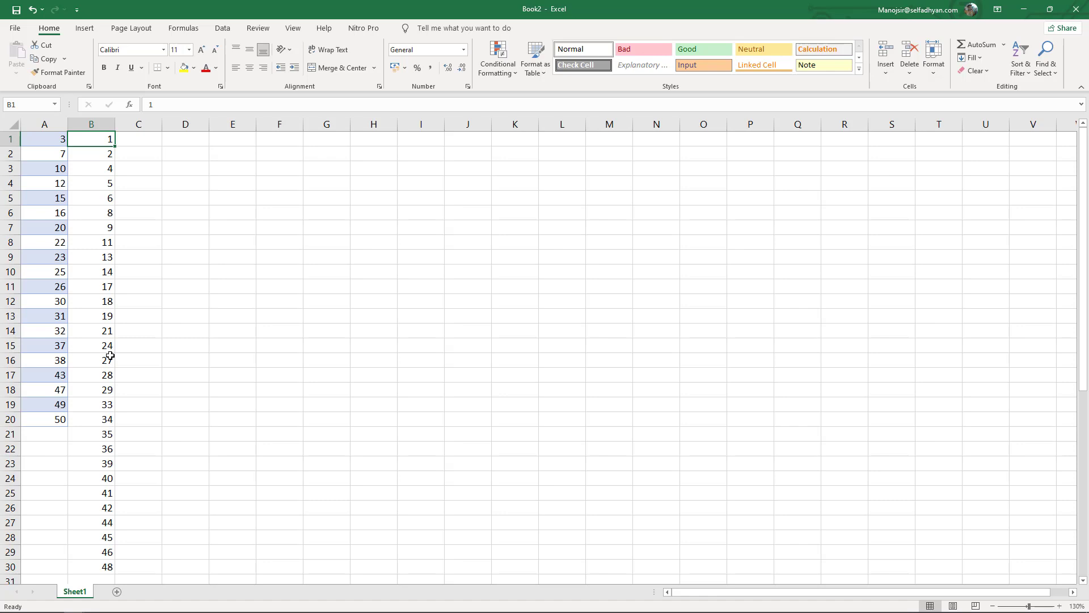